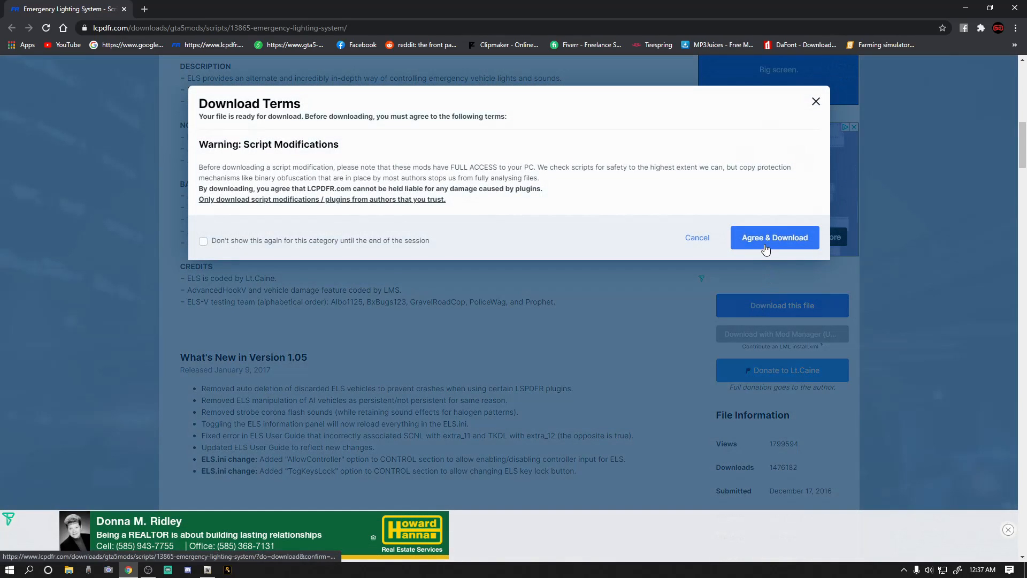
Accept the download terms, download ELS V1.05.rar and open it in WinRAR, leaving the archive minimized and closing the browser.
click(766, 237)
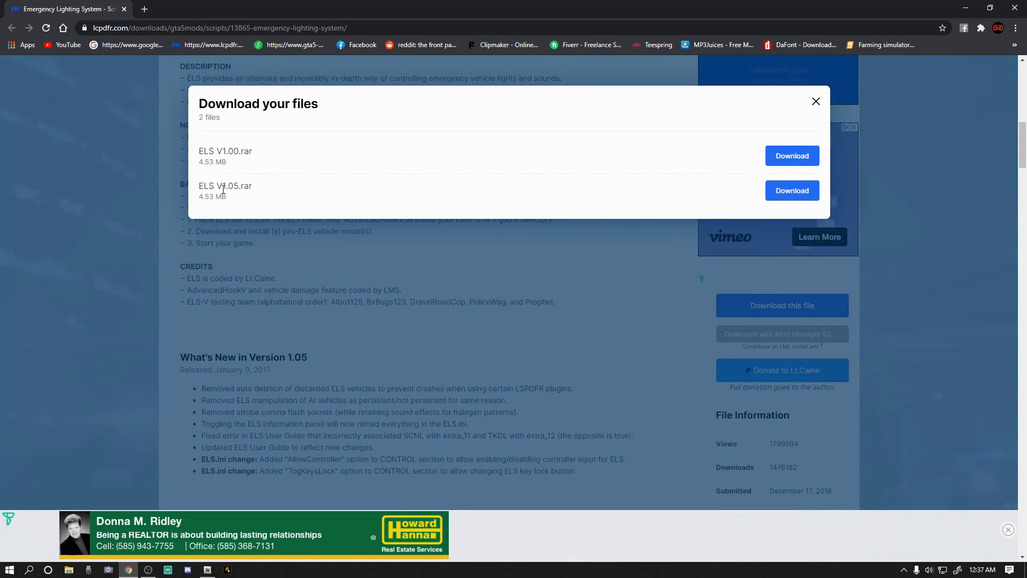
click(790, 192)
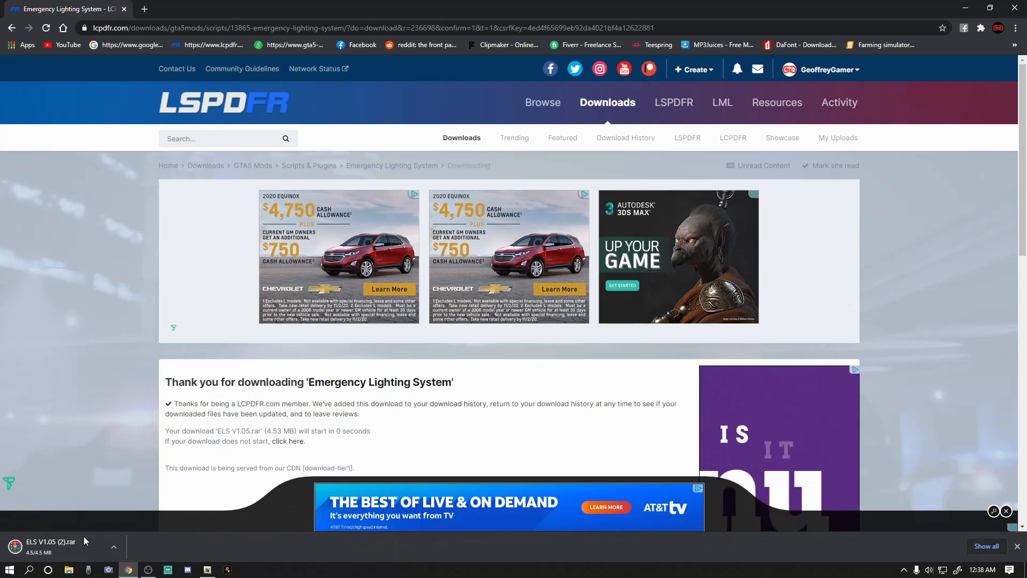
click(112, 551)
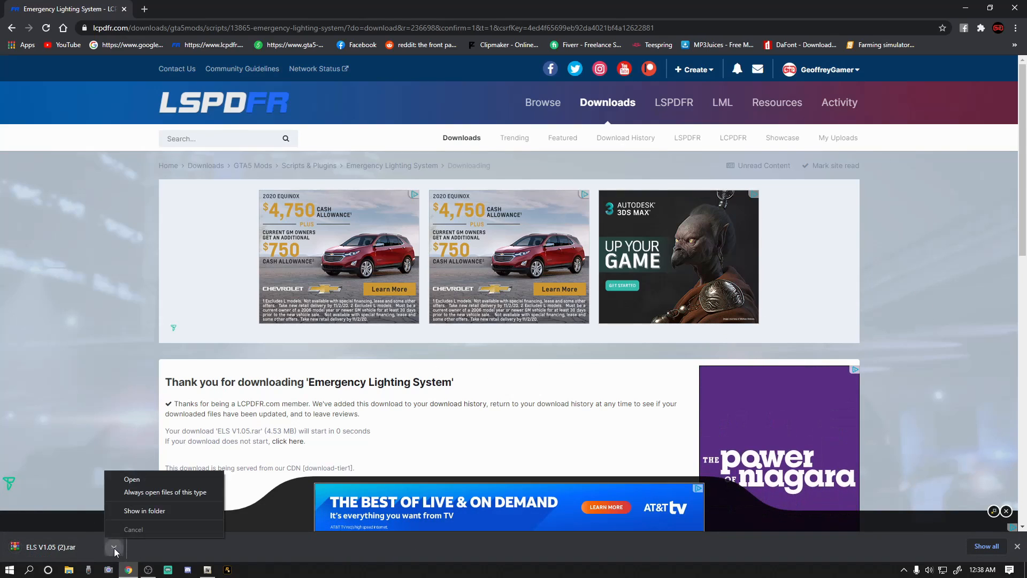
click(125, 490)
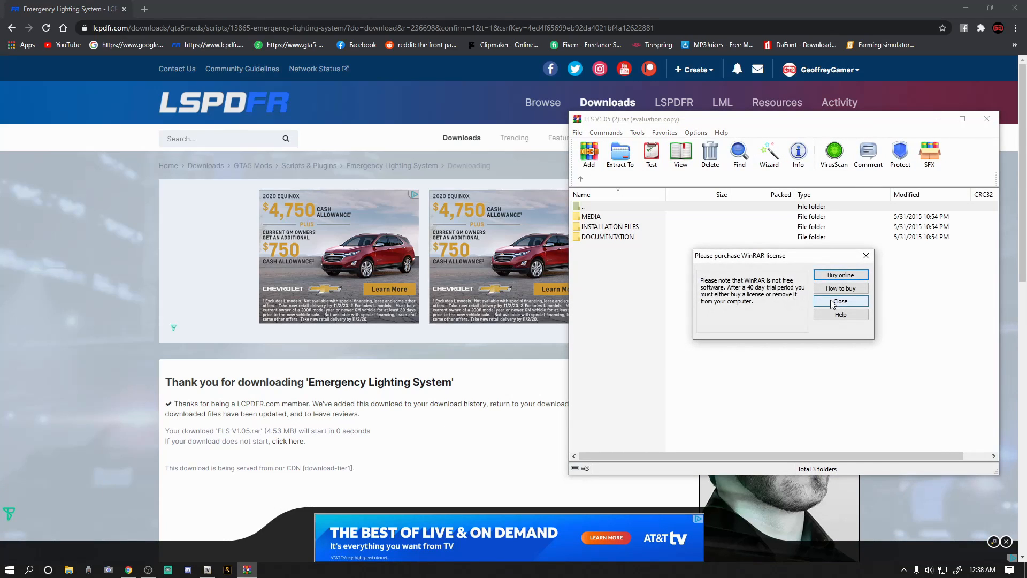
click(825, 302)
click(938, 116)
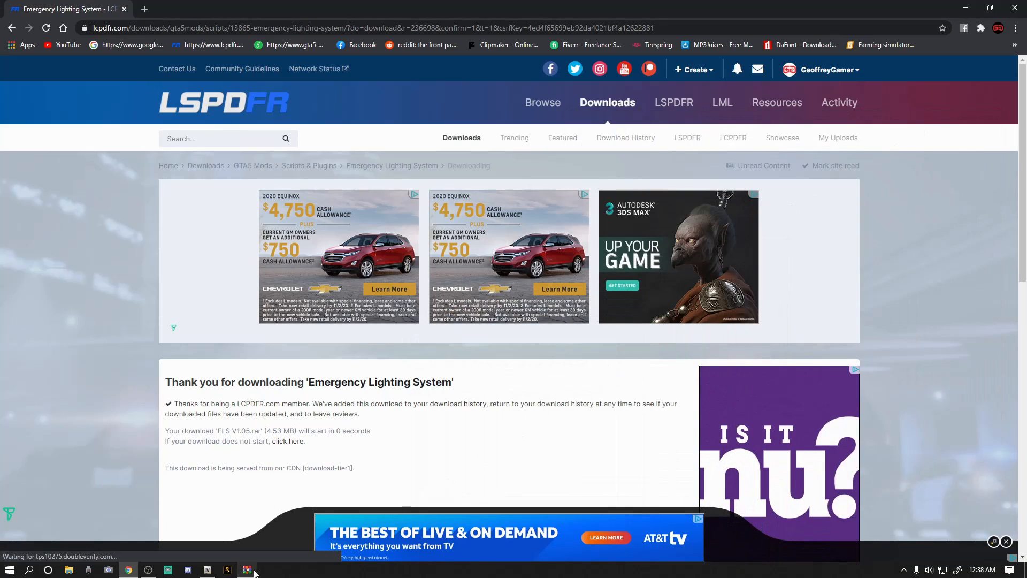
click(1013, 10)
Download the Increased Environmental Lighting mod from its desktop-linked page, minimize its opened WinRAR archive, and close the browser.
double_click(509, 19)
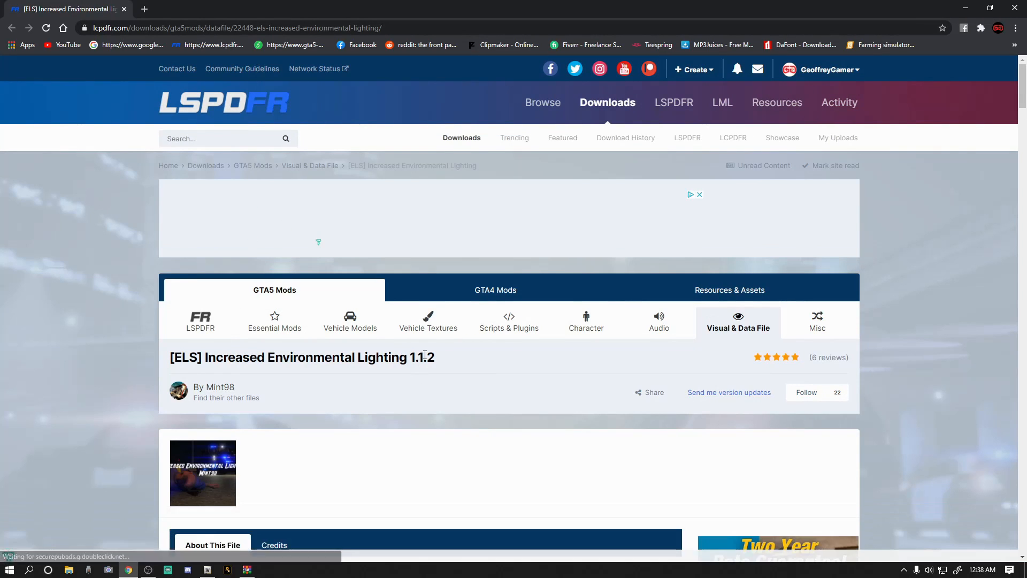
scroll(423, 359, down, 7)
scroll(508, 355, down, 6)
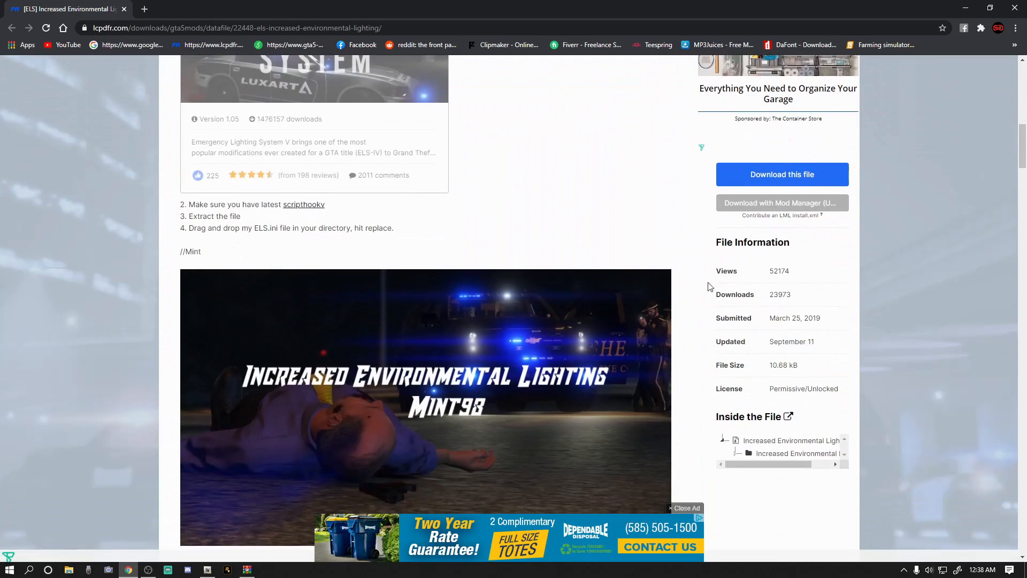
click(777, 177)
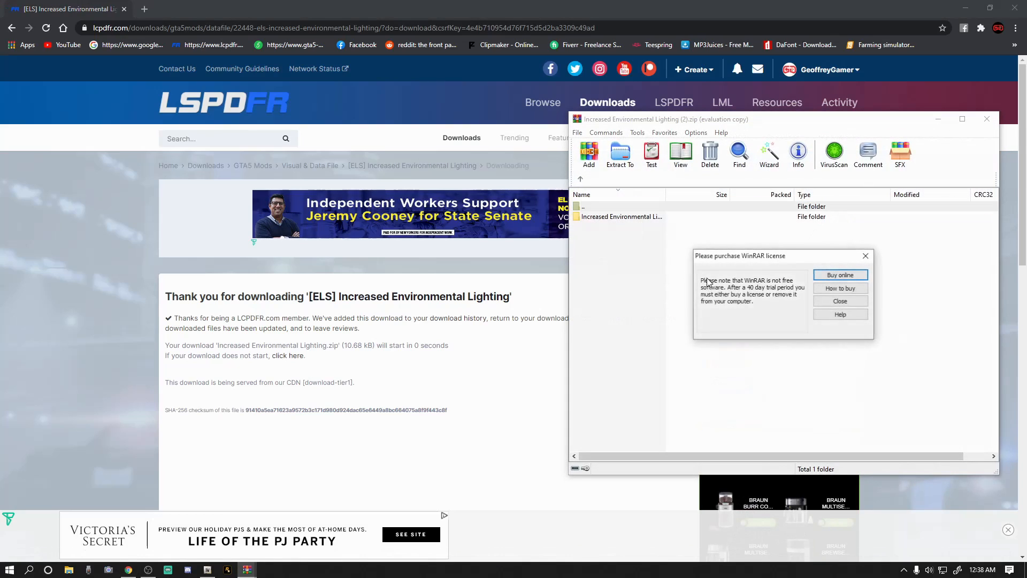
click(842, 302)
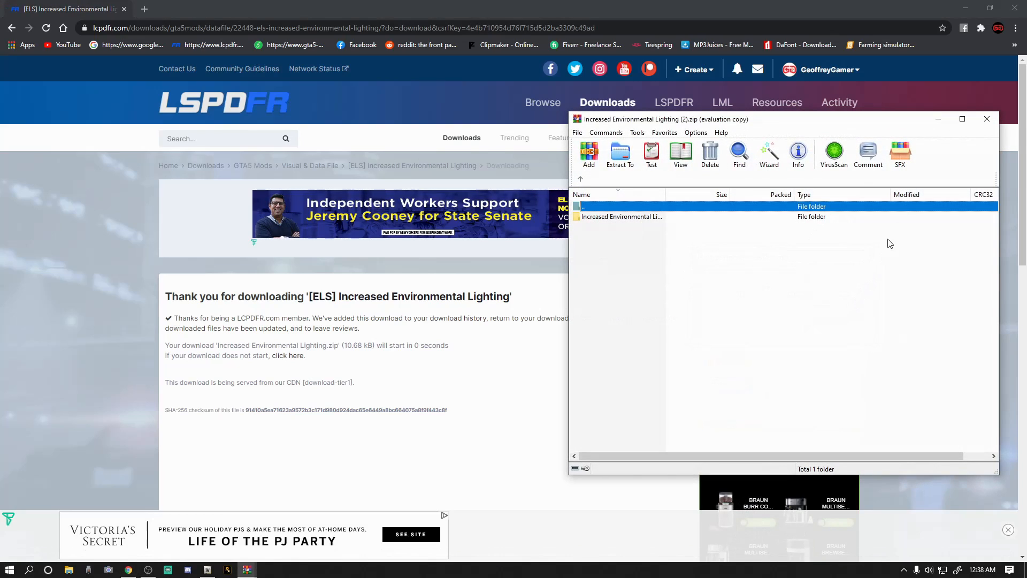
click(938, 119)
click(1014, 9)
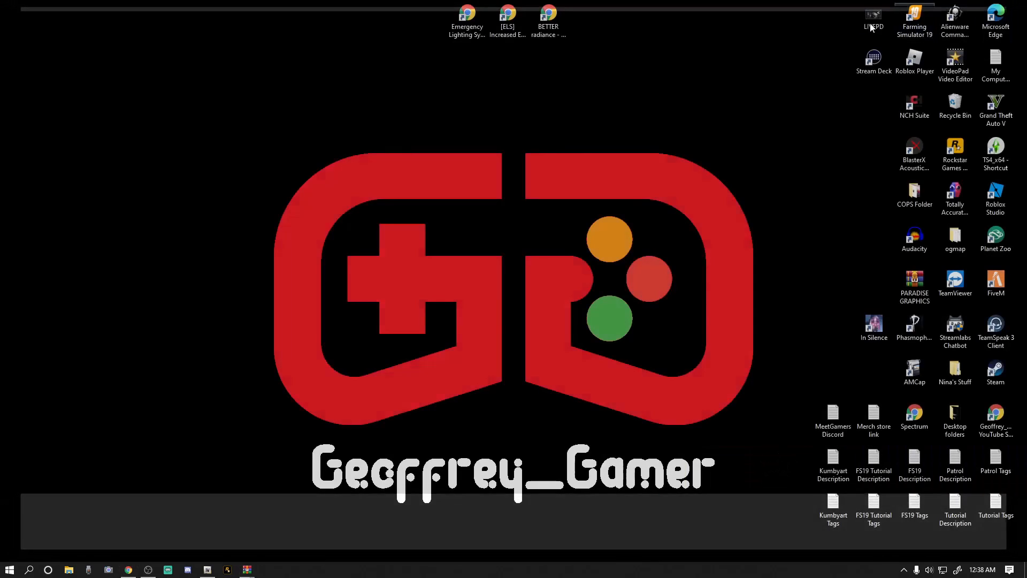
From the desktop-linked BETTER radiance page, download the taxi, metro train and bus brightness fix zip and minimize its opened archive.
double_click(550, 16)
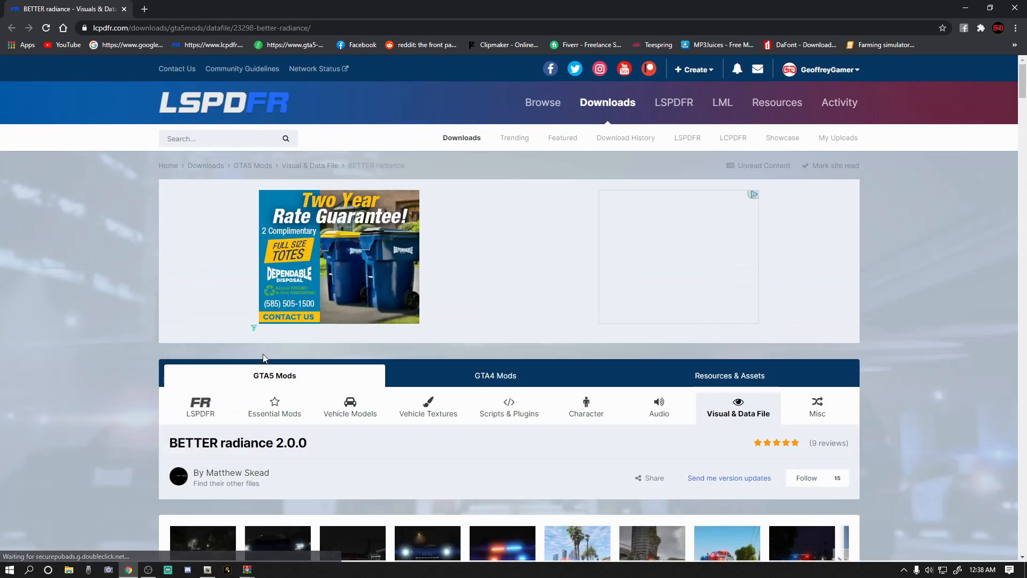
scroll(467, 409, down, 1)
scroll(469, 408, down, 10)
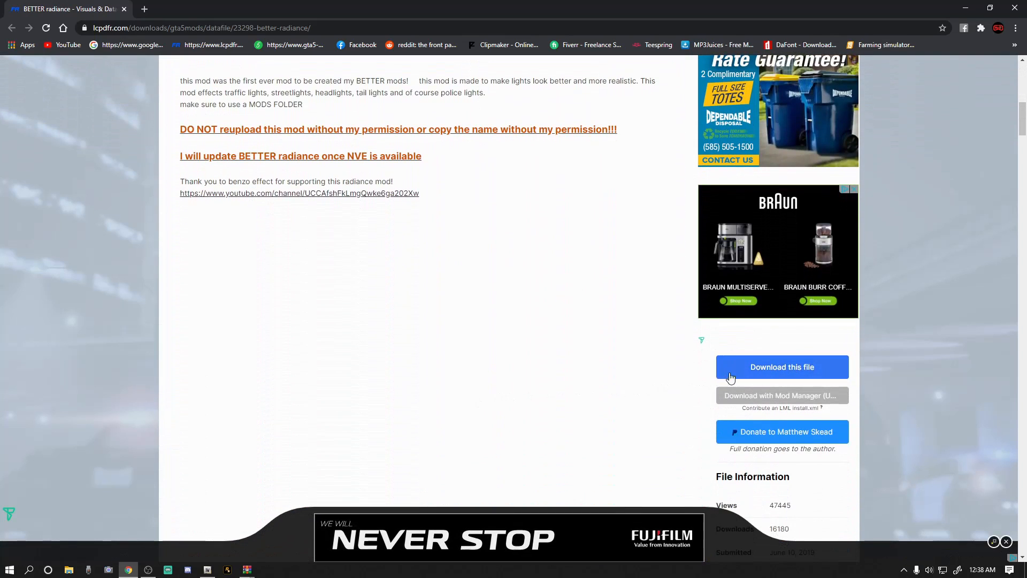
click(768, 366)
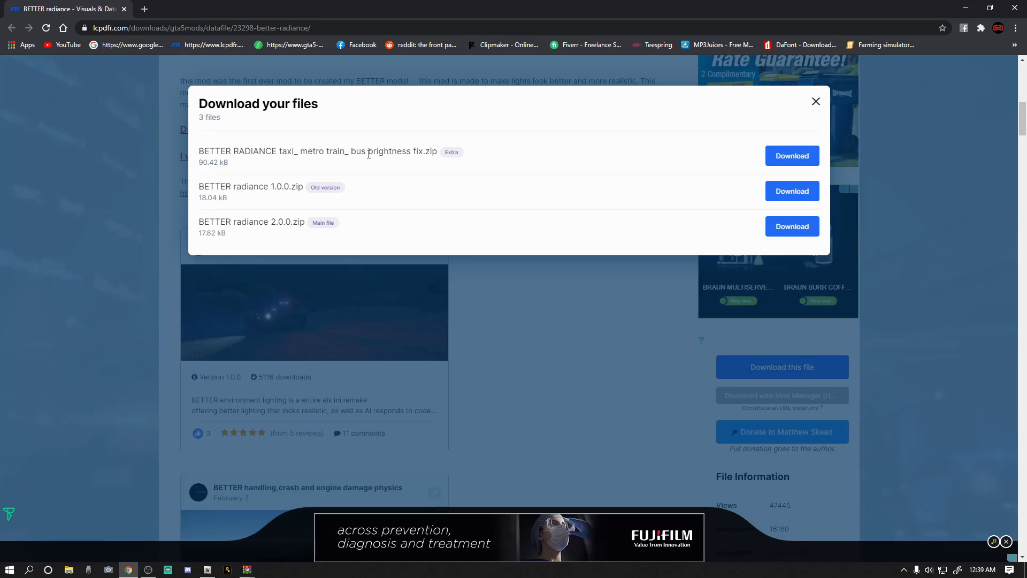
click(785, 157)
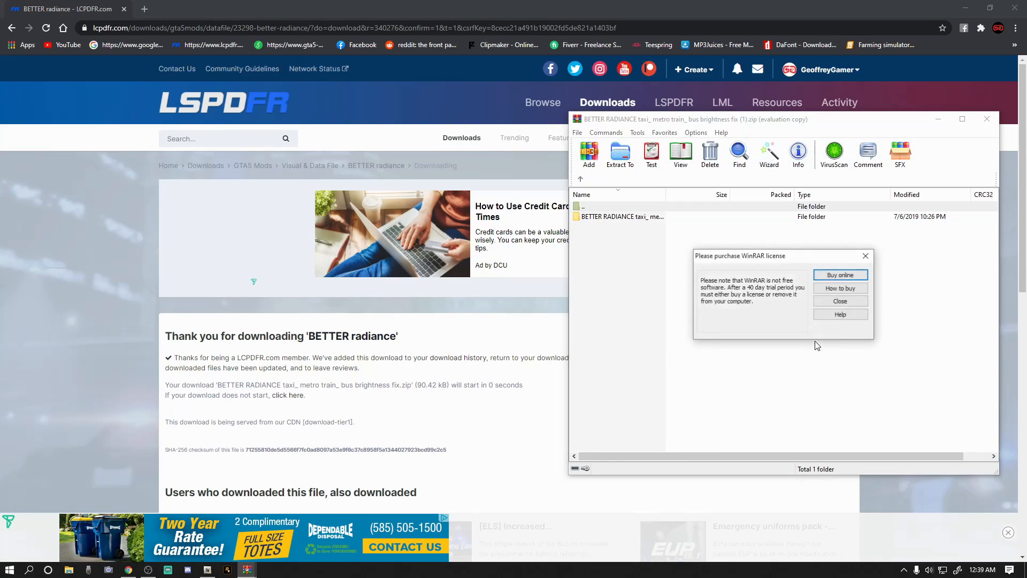
click(839, 297)
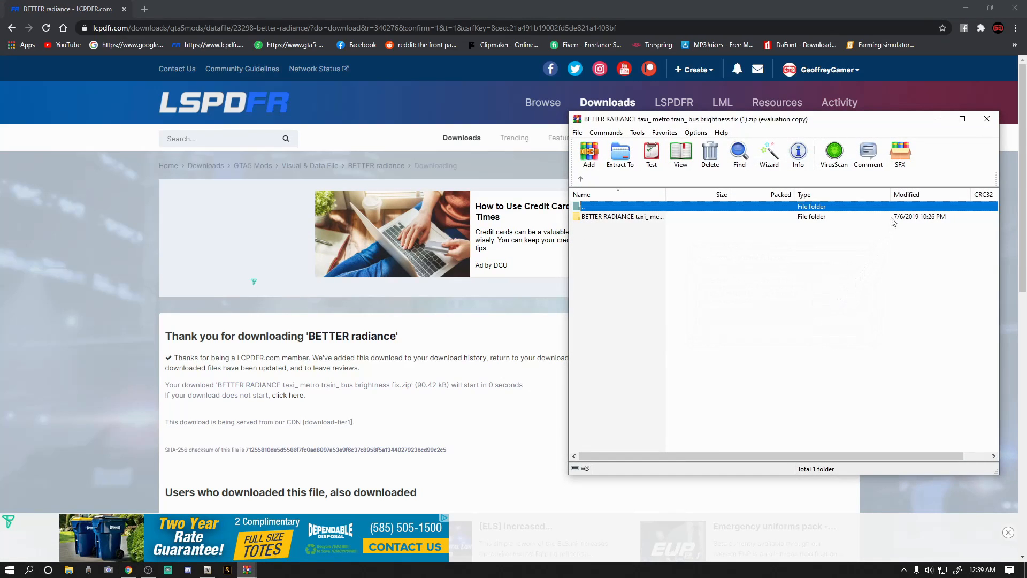
click(938, 122)
Return to the mod page, download the main file BETTER radiance 2.0.0.zip, minimize its opened archive and close the browser.
click(10, 30)
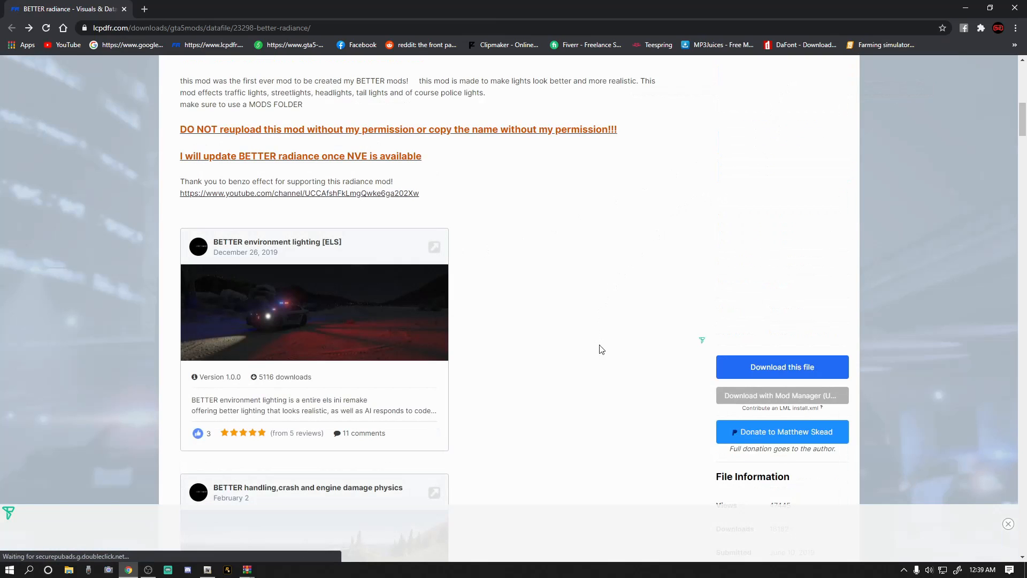
click(760, 367)
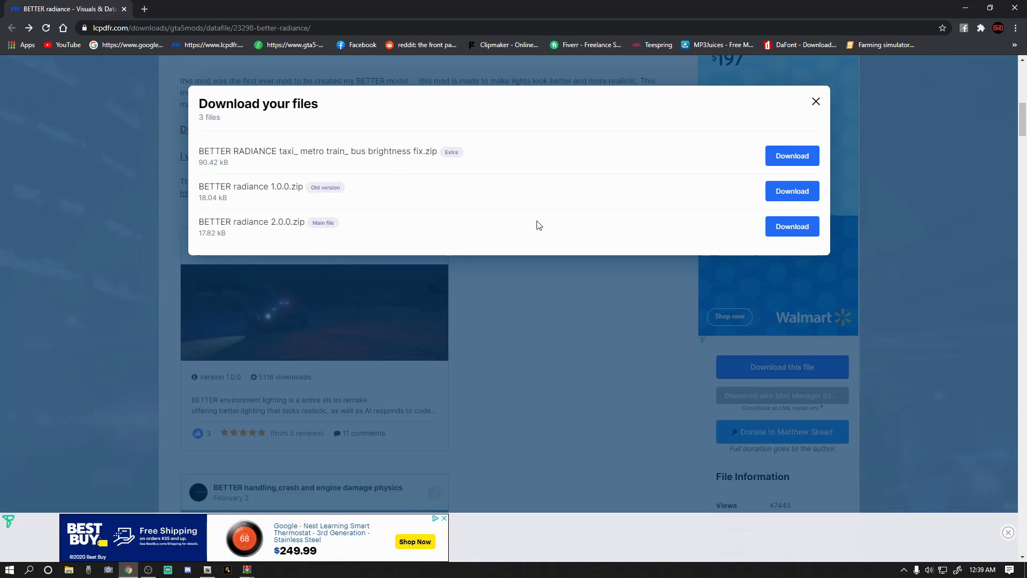
click(782, 229)
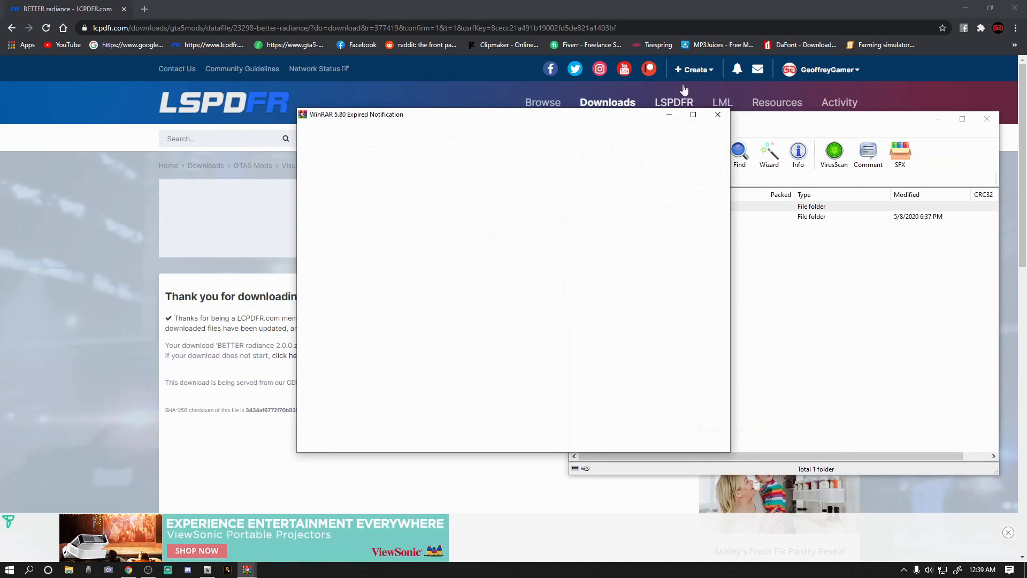
click(718, 116)
click(939, 118)
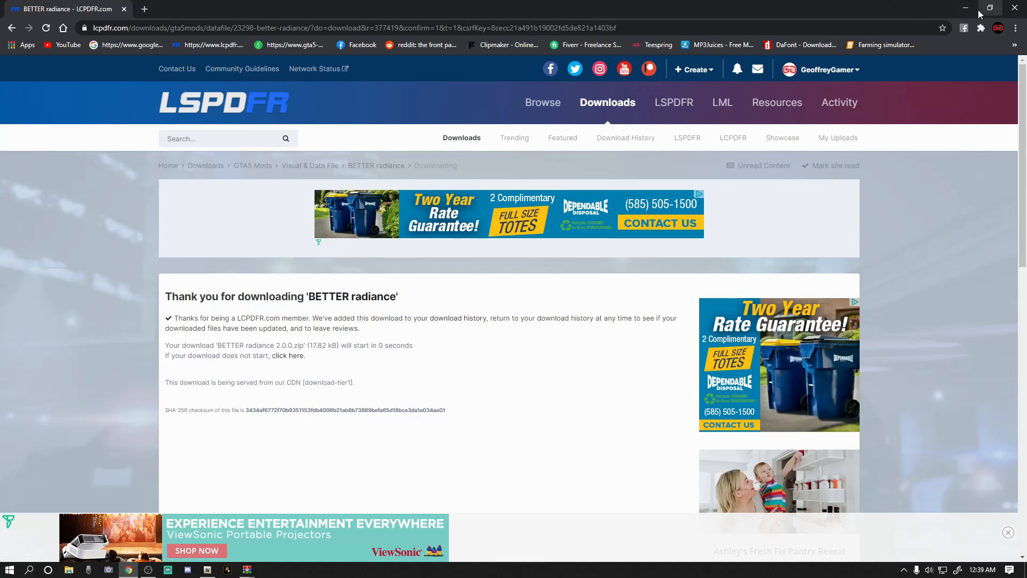
click(1015, 9)
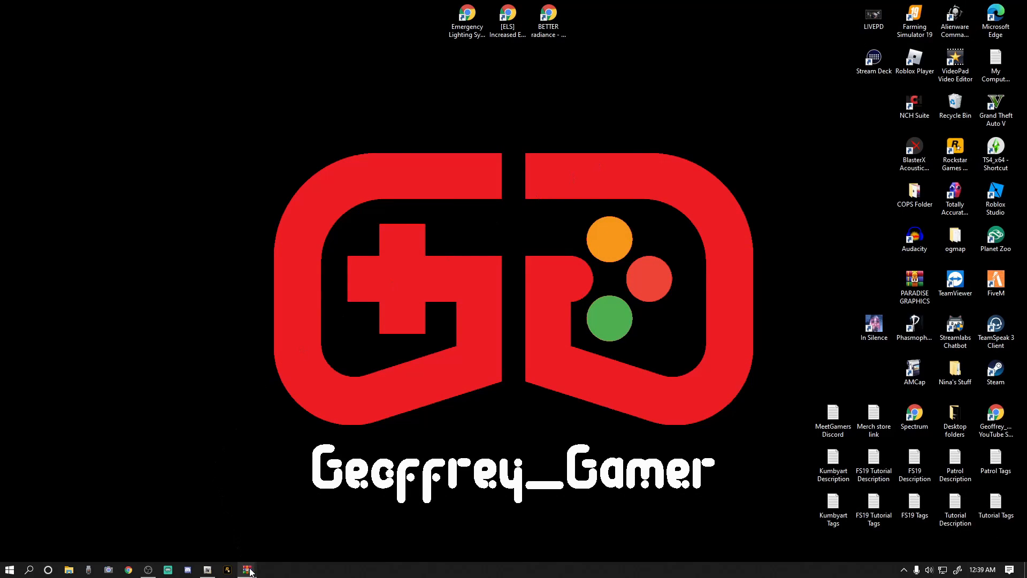
In File Explorer, go to Program Files (x86)\Steam\steamapps\common on Local Disk (C:).
mouse_move(250, 571)
click(69, 570)
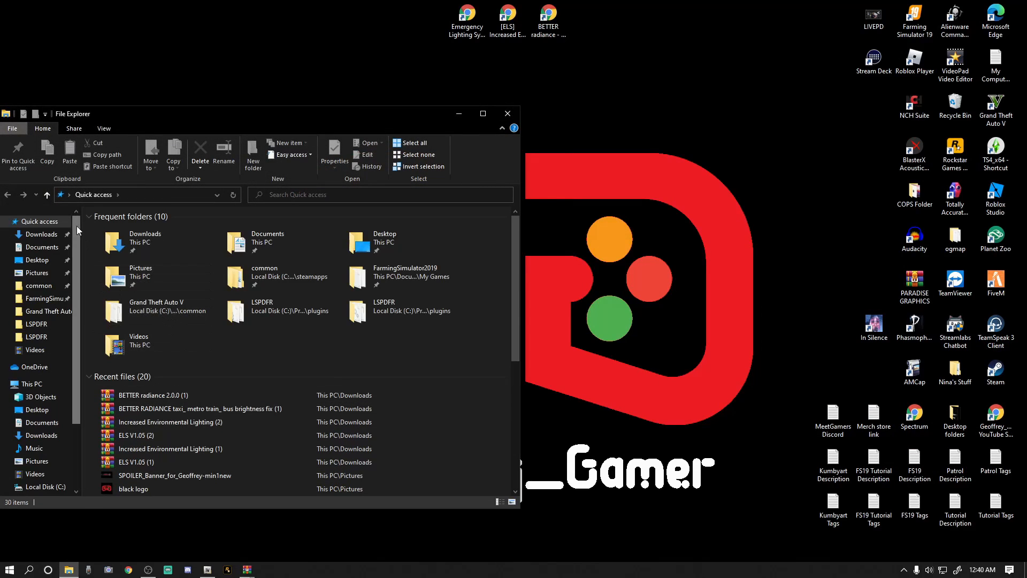
click(34, 488)
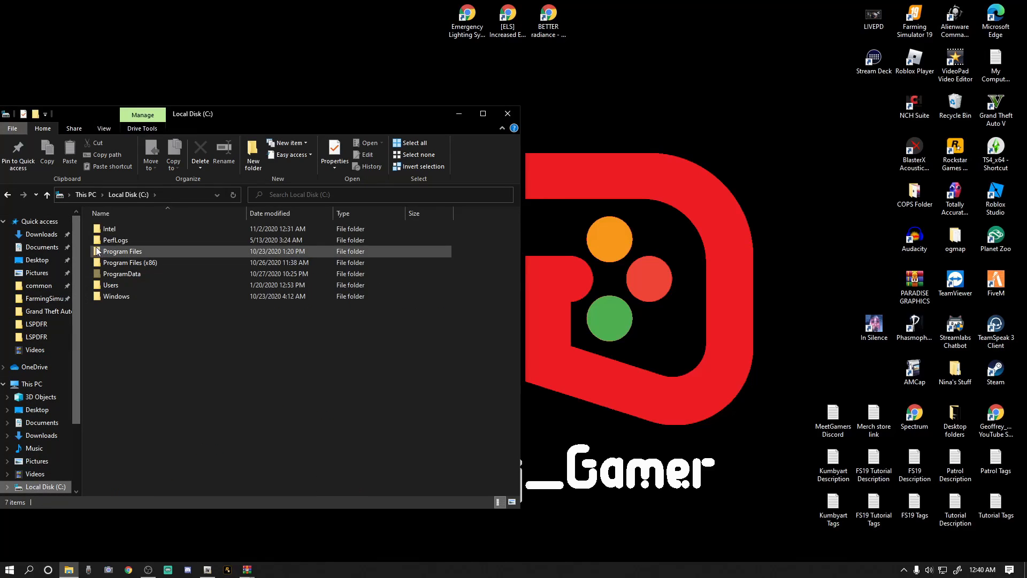
double_click(121, 262)
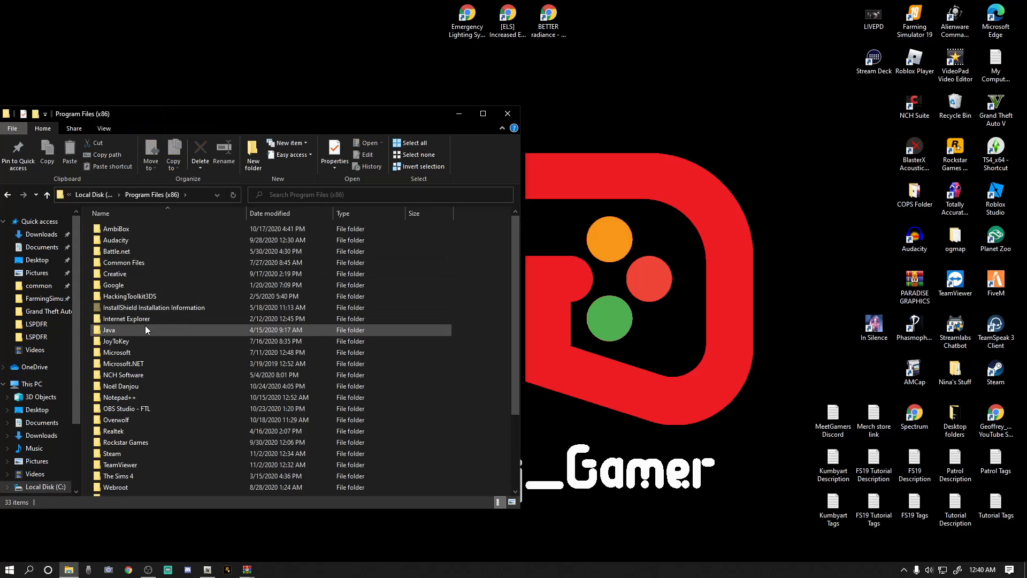
double_click(123, 454)
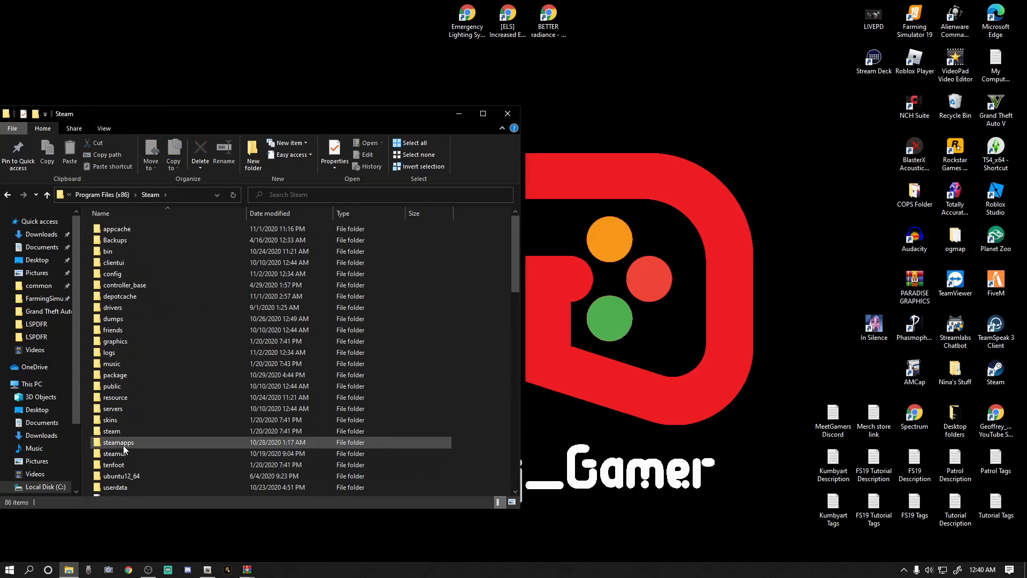
double_click(123, 444)
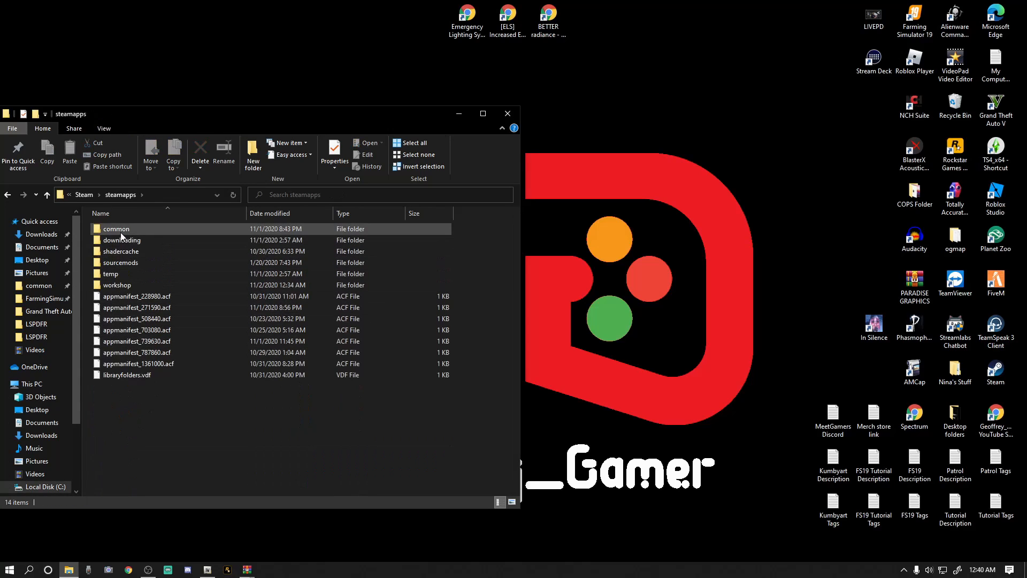
double_click(120, 231)
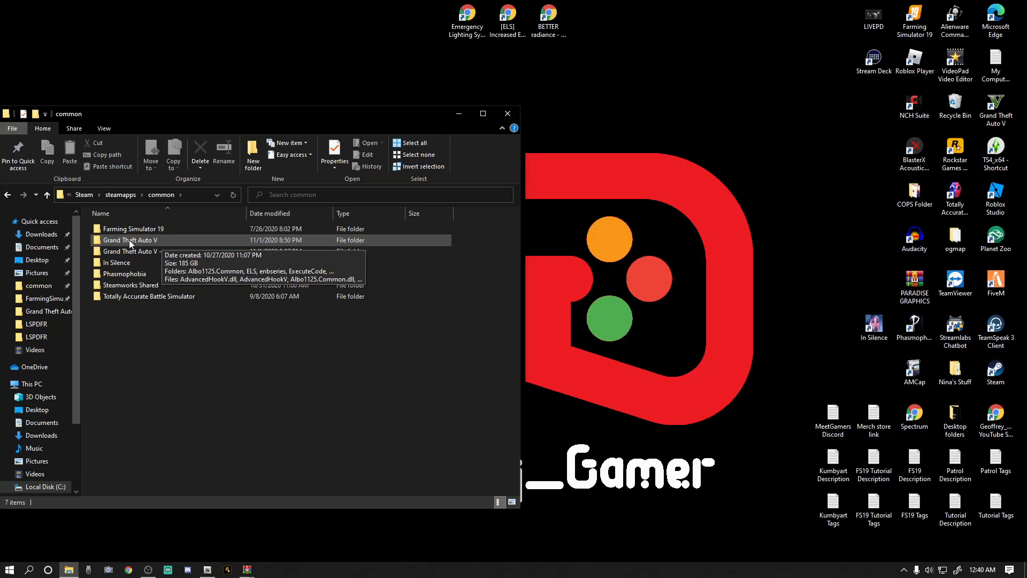
Try to duplicate the Grand Theft Auto V folder by copying and pasting it within the common folder.
right_click(146, 242)
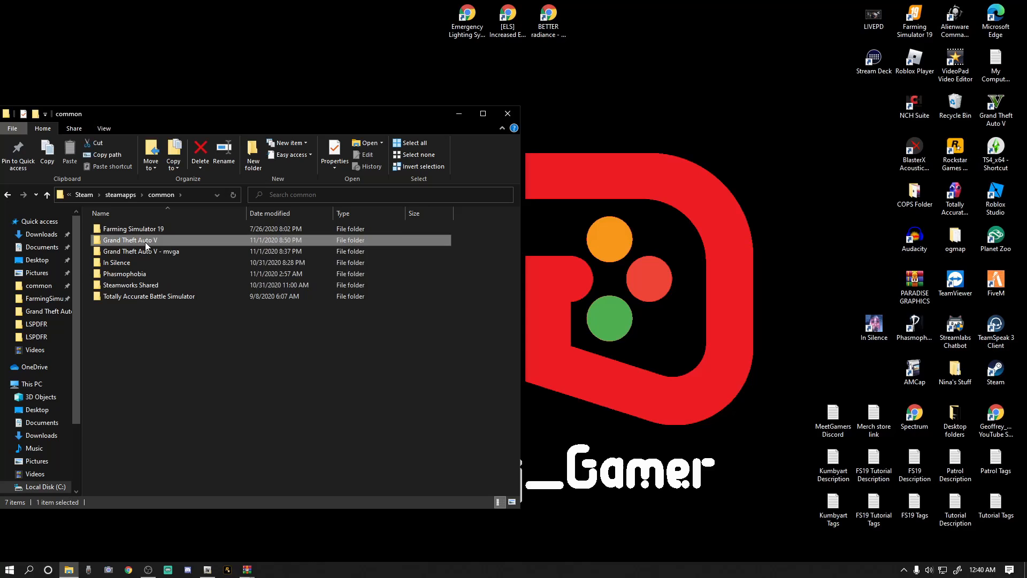
click(171, 439)
right_click(240, 398)
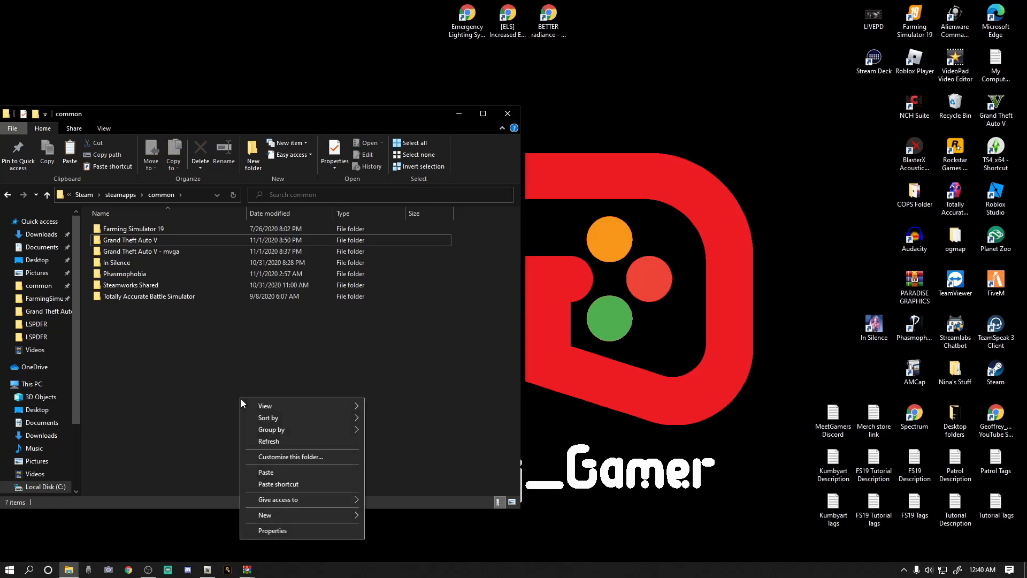
click(299, 472)
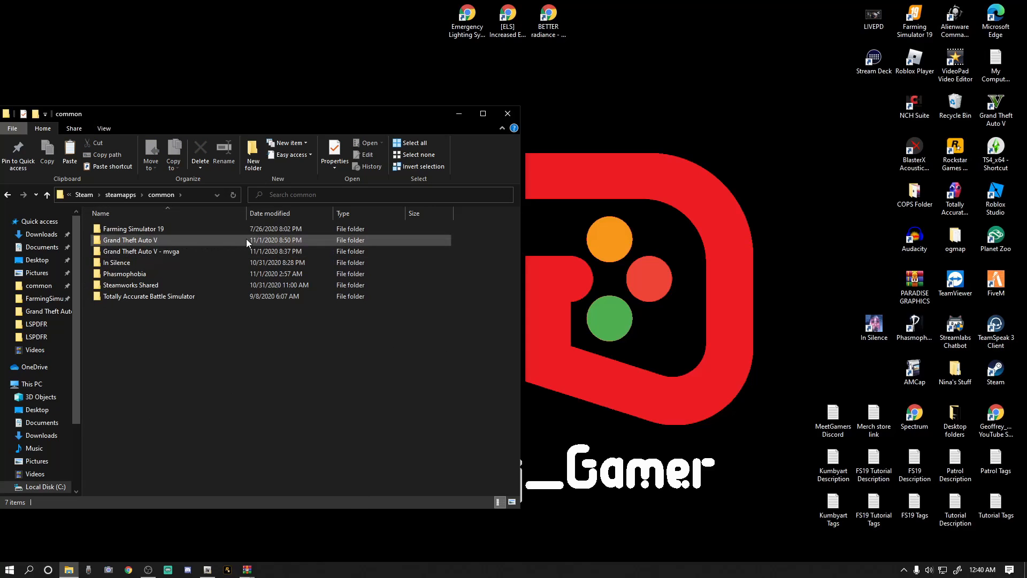
mouse_move(247, 238)
mouse_move(166, 243)
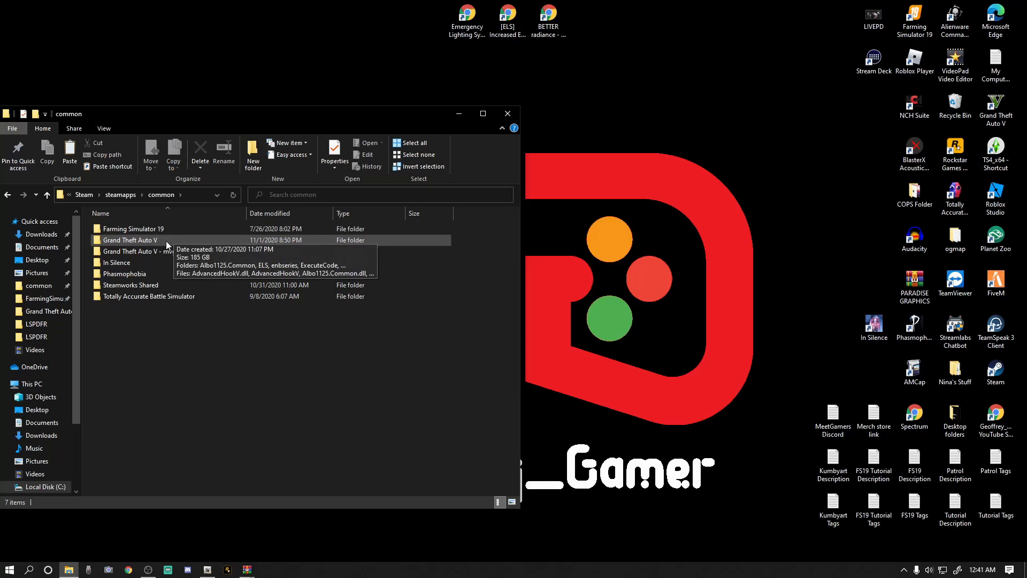
Open the Grand Theft Auto V folder and bring up the ELS V1.05 archive in WinRAR beside it.
double_click(136, 242)
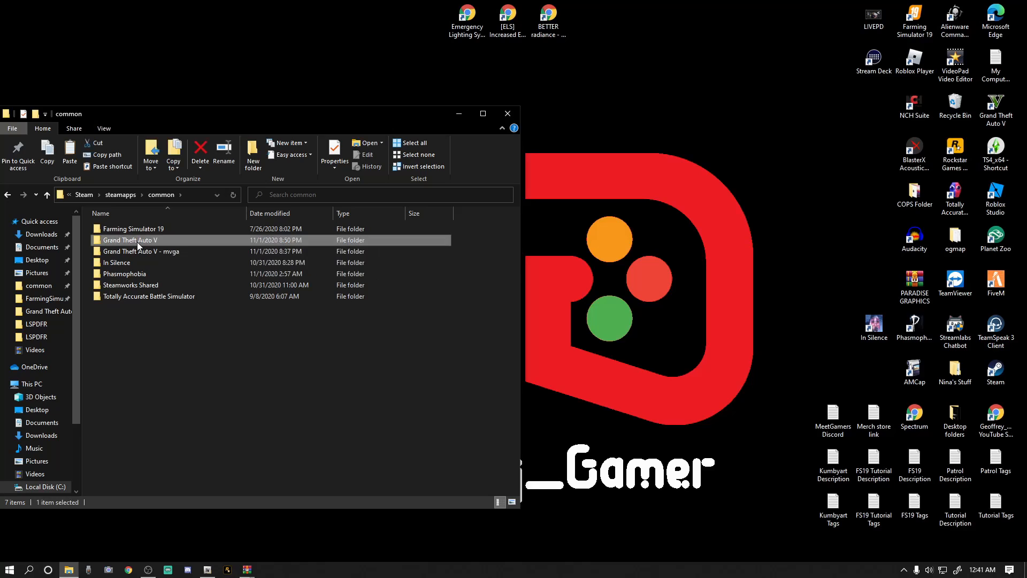
scroll(217, 374, down, 3)
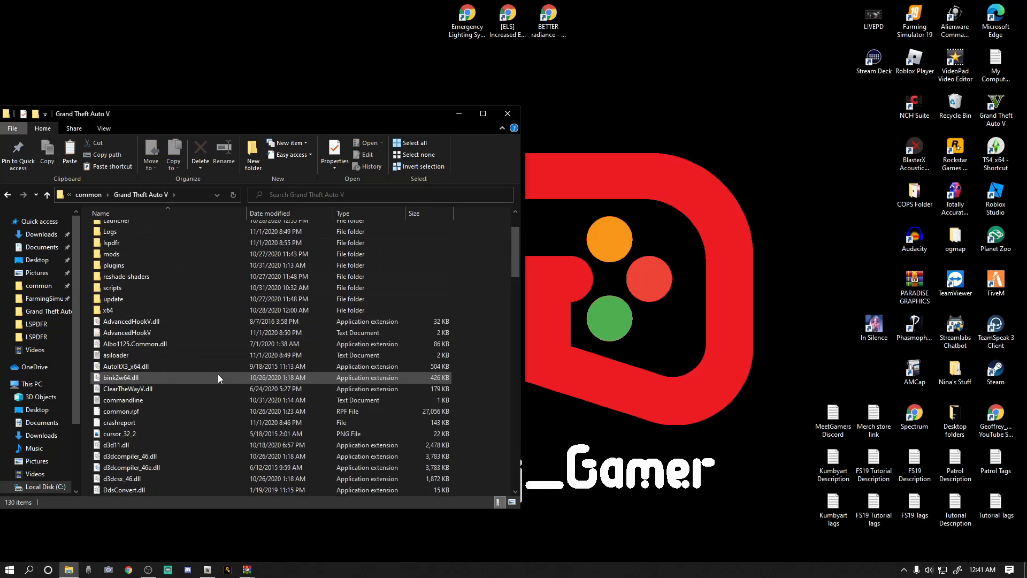
scroll(217, 374, up, 3)
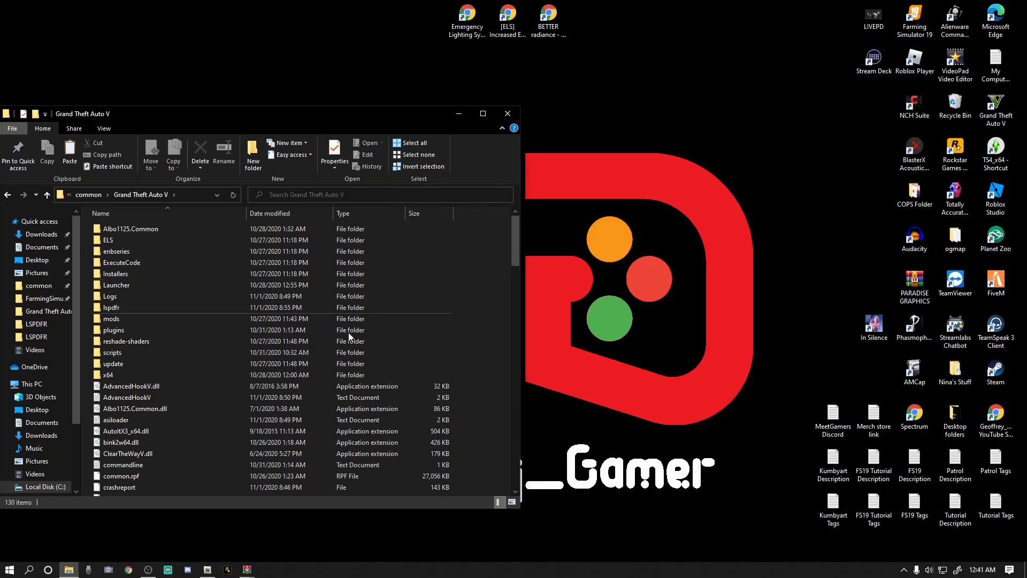
mouse_move(248, 572)
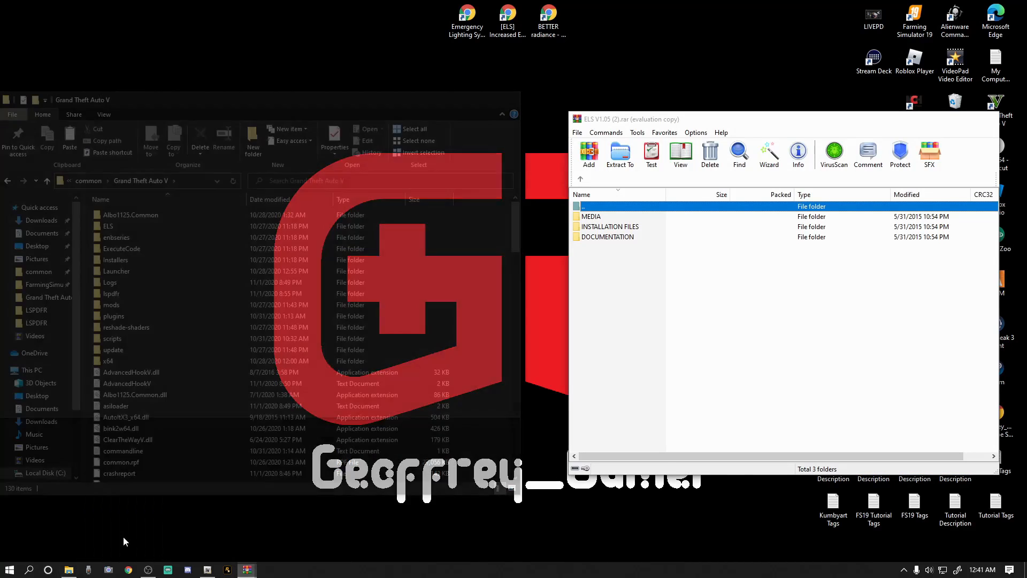
click(123, 536)
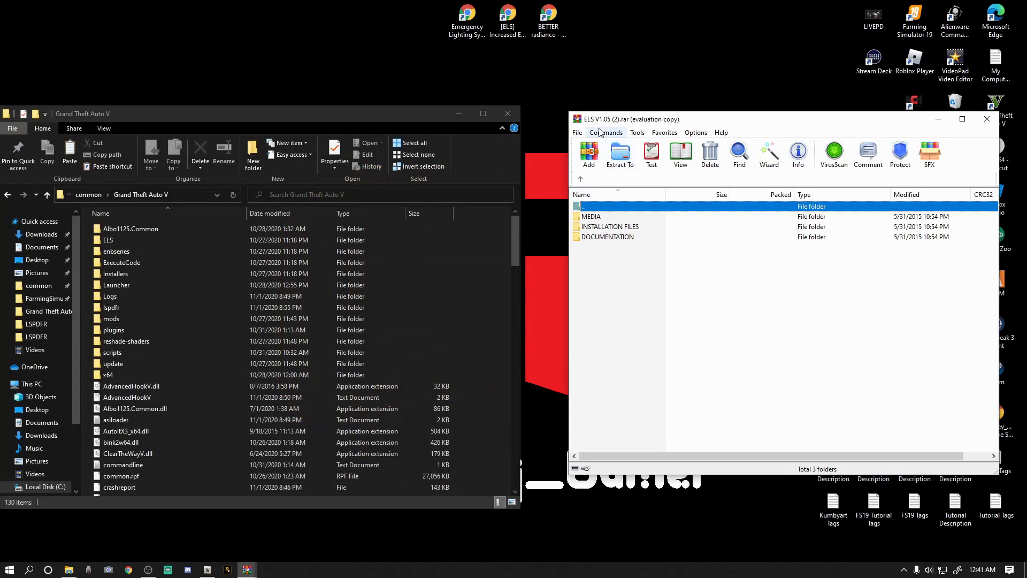
Arrange the ELS archive beside the game folder and open its INSTALLATION FILES\Grand Theft Auto V folder.
drag(876, 121, 833, 136)
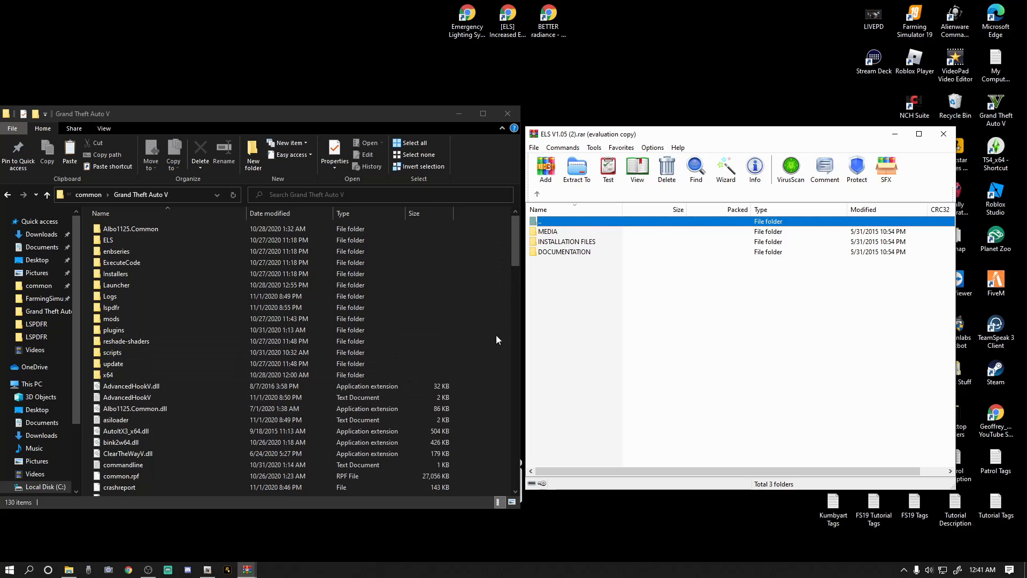
drag(525, 368, 416, 363)
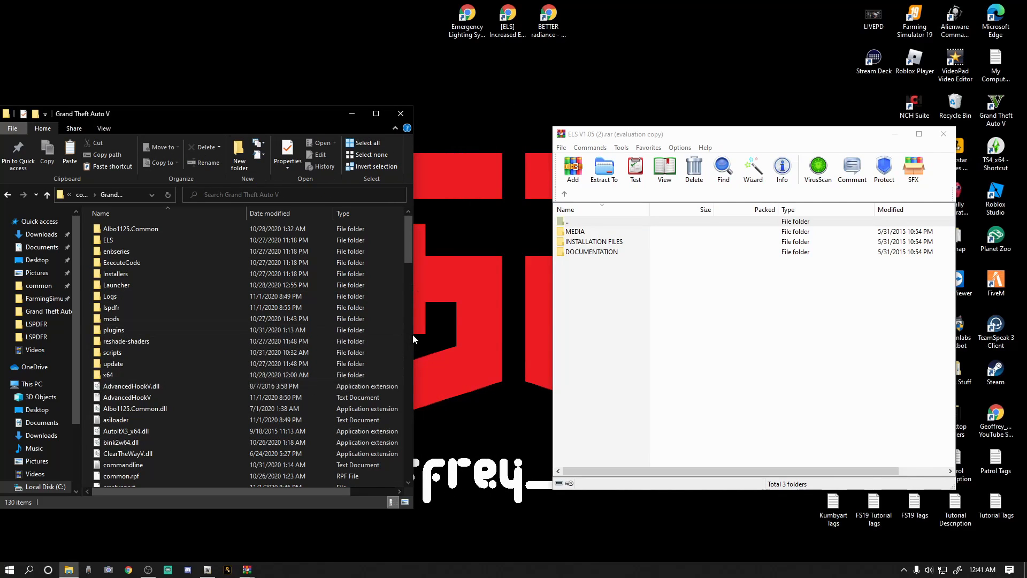
drag(413, 335, 526, 336)
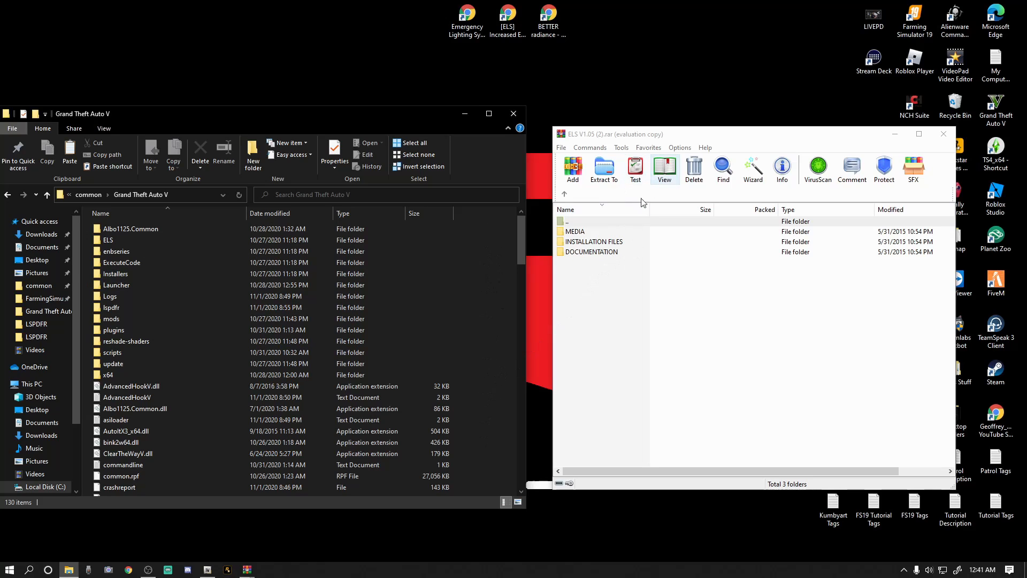
double_click(590, 242)
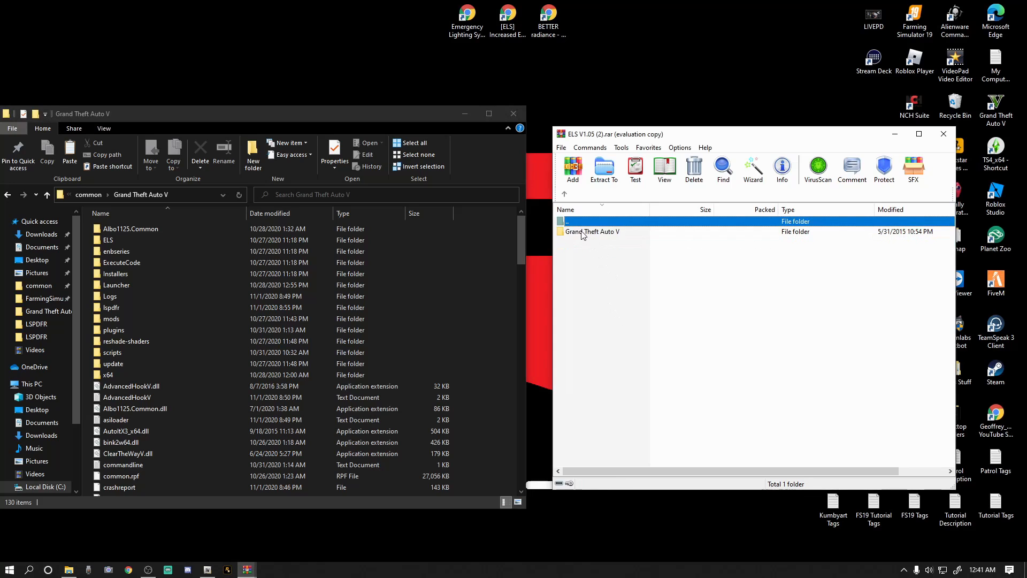
double_click(583, 234)
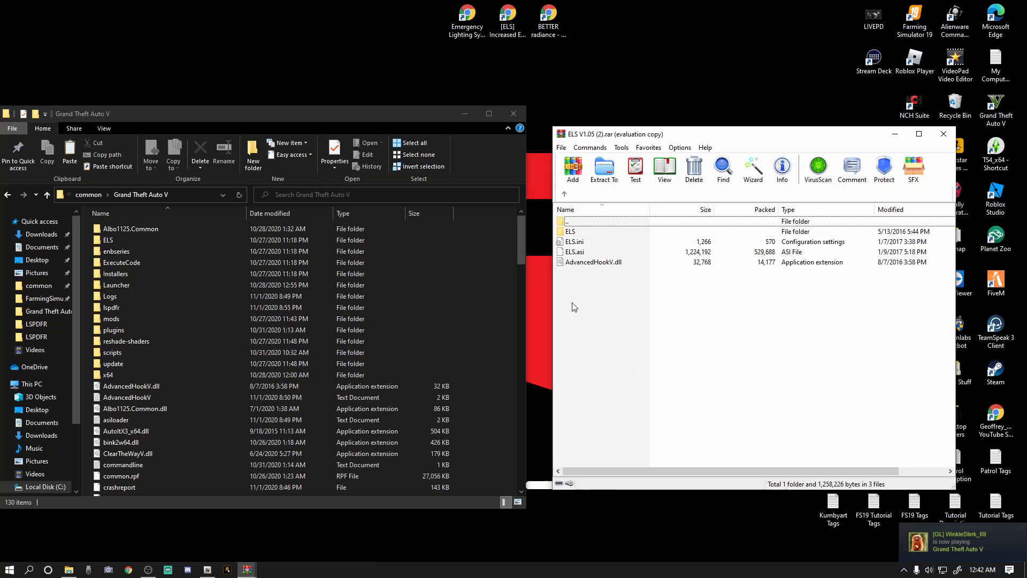
Try to copy the ELS folder, ELS.ini, ELS.asi and AdvancedHookV.dll out of the ELS archive, and close the archive.
drag(584, 301, 576, 224)
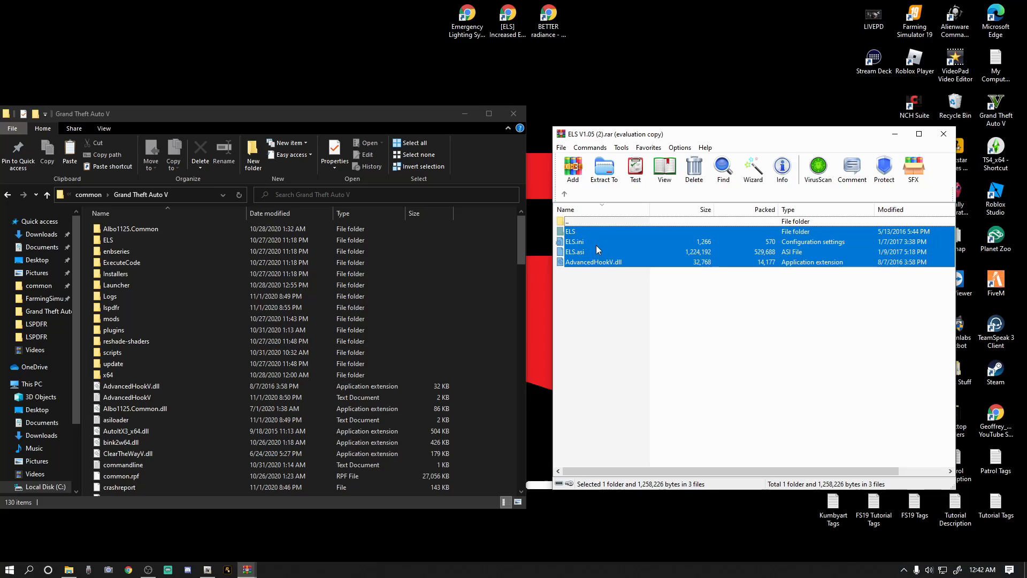
drag(607, 243, 669, 251)
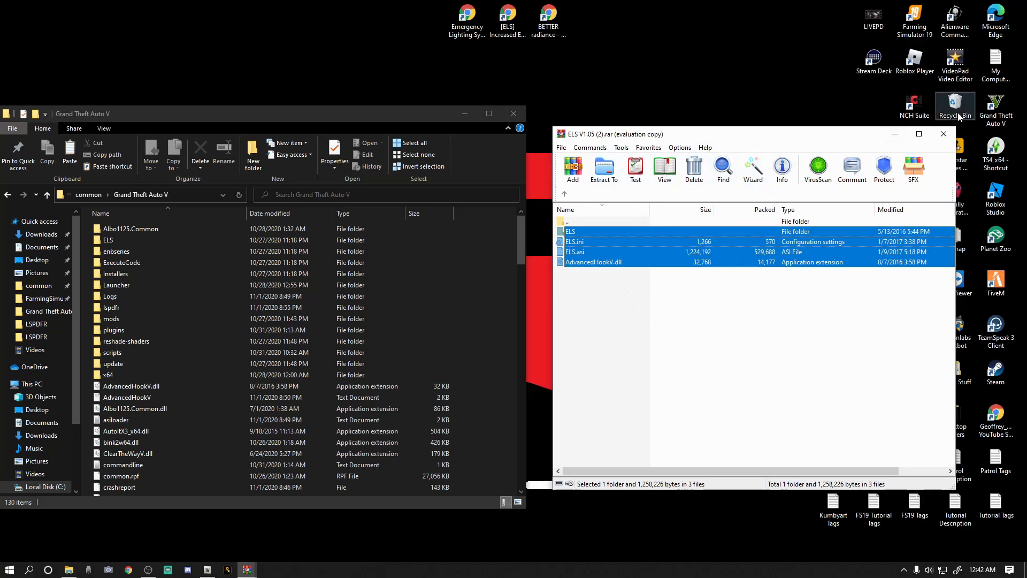
click(942, 136)
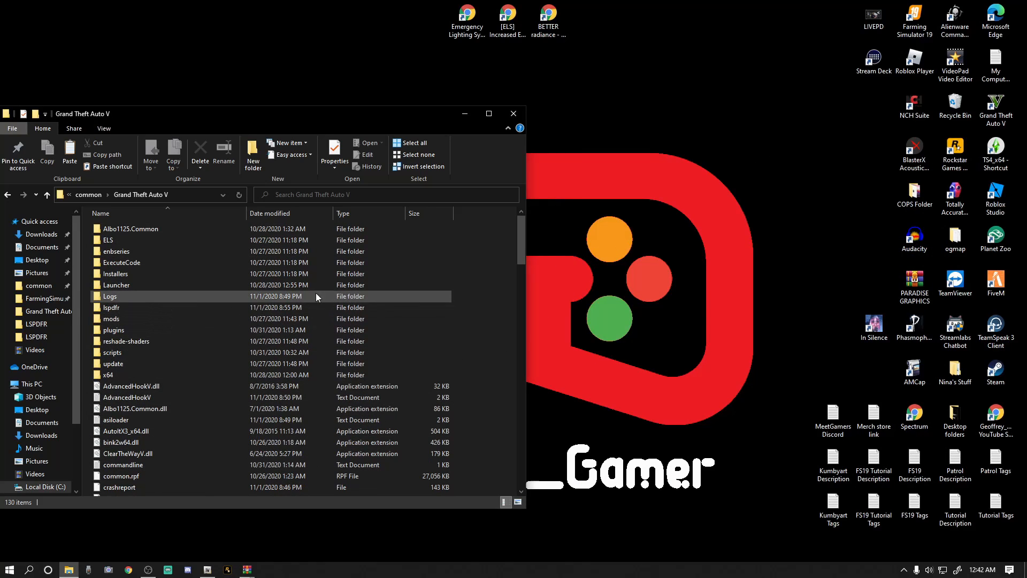
Bring up the Increased Environmental Lighting archive in WinRAR beside the game folder and open its Brighter folder.
mouse_move(249, 573)
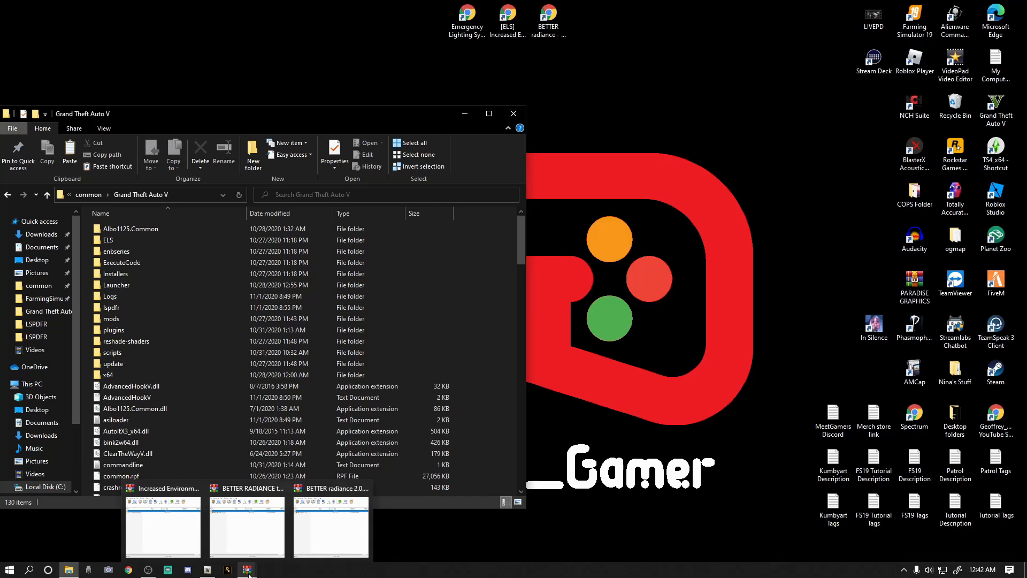
click(142, 545)
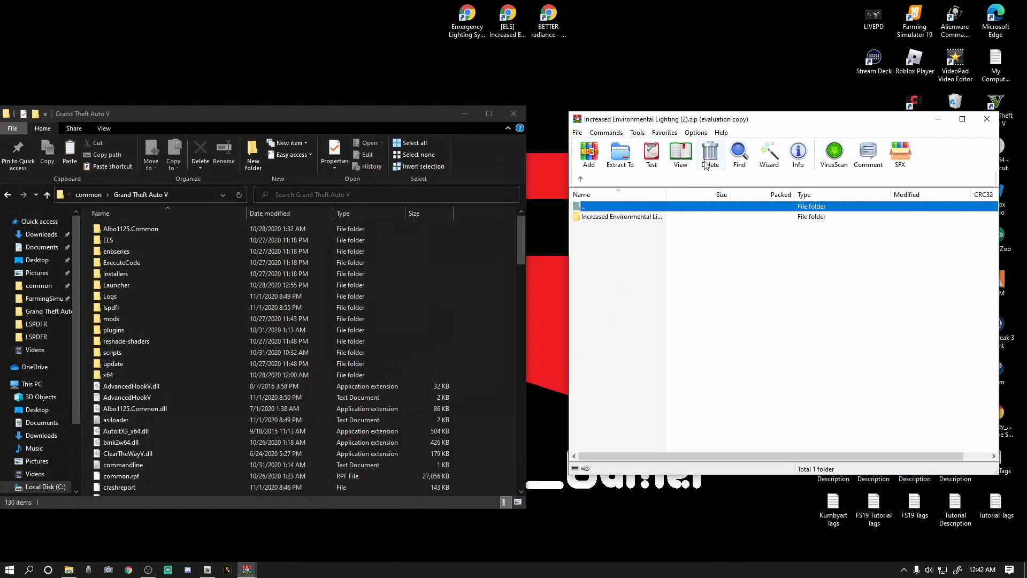
drag(815, 124, 783, 136)
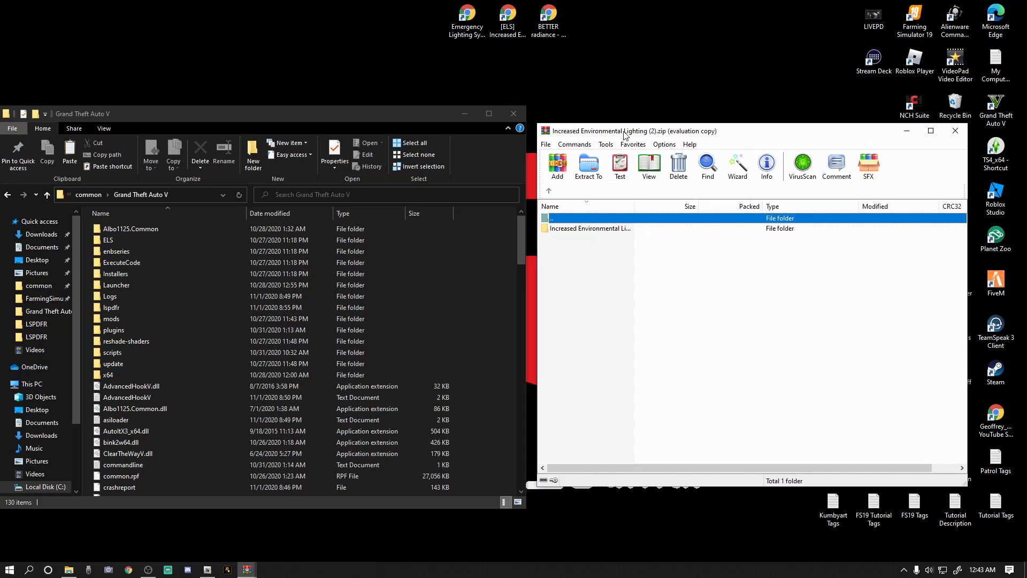
double_click(584, 232)
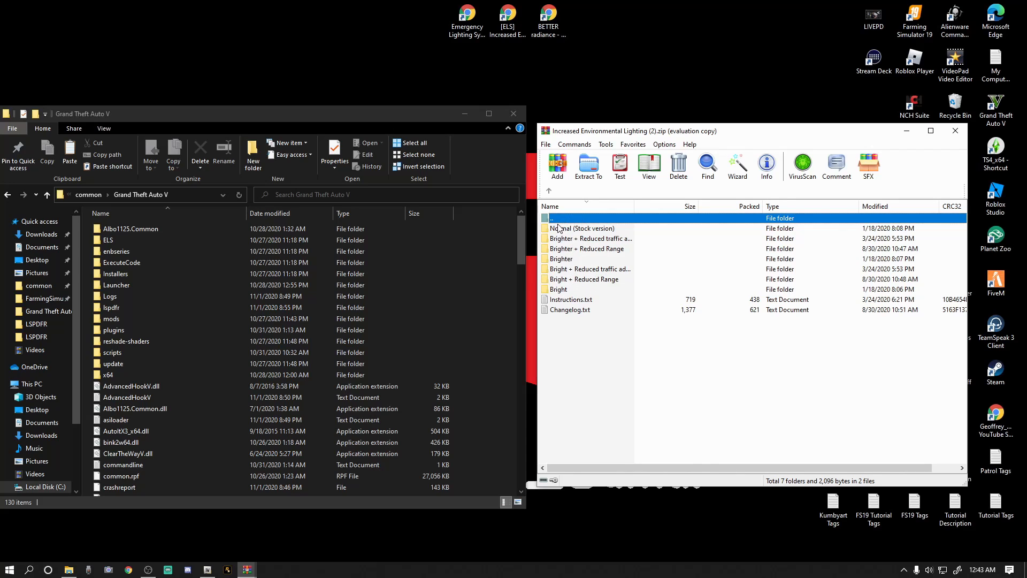
click(564, 260)
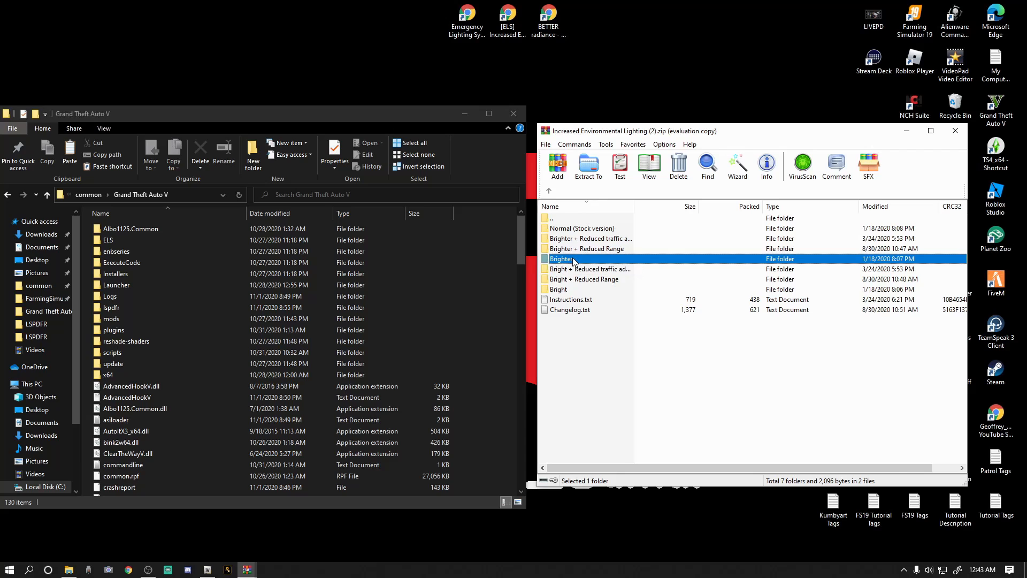
double_click(568, 261)
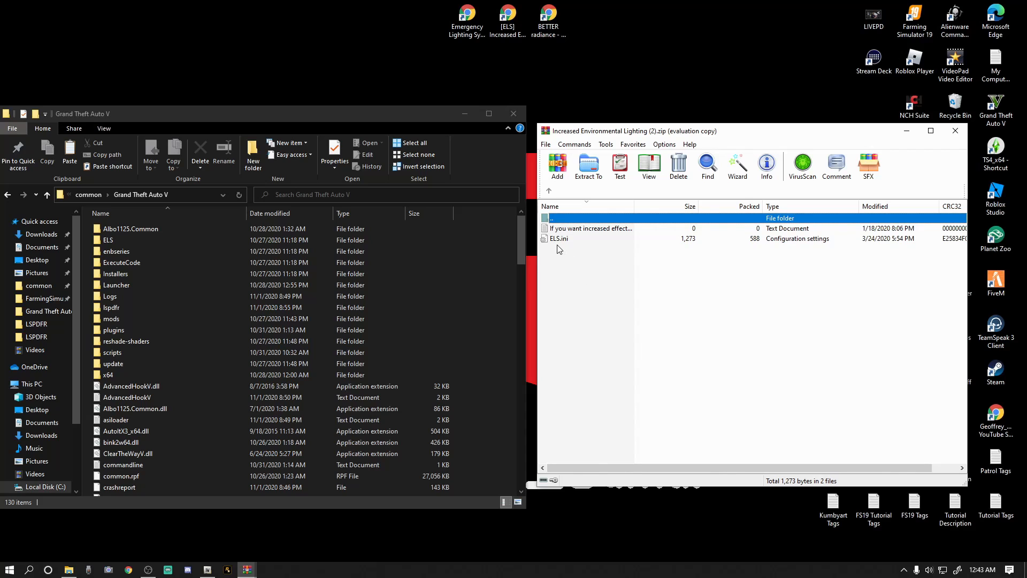
Try to copy ELS.ini from the Brighter folder into the Grand Theft Auto V folder.
drag(521, 227, 520, 285)
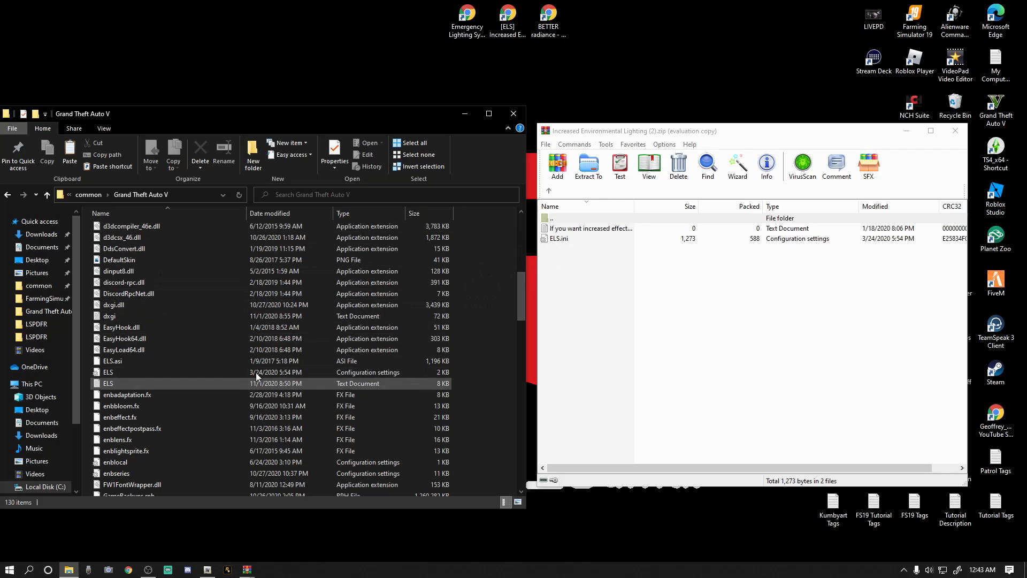
drag(521, 300, 491, 239)
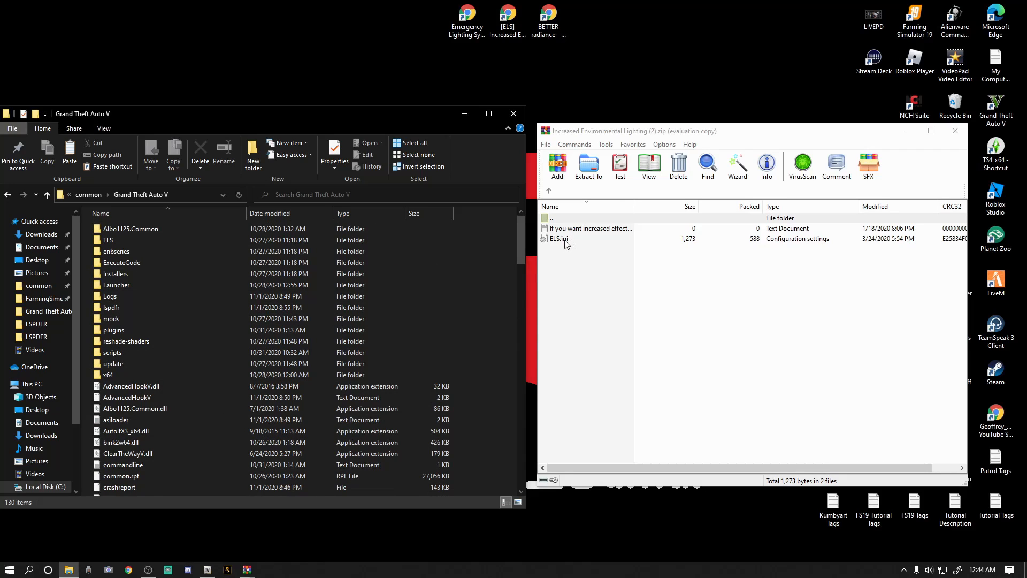
drag(566, 244, 555, 271)
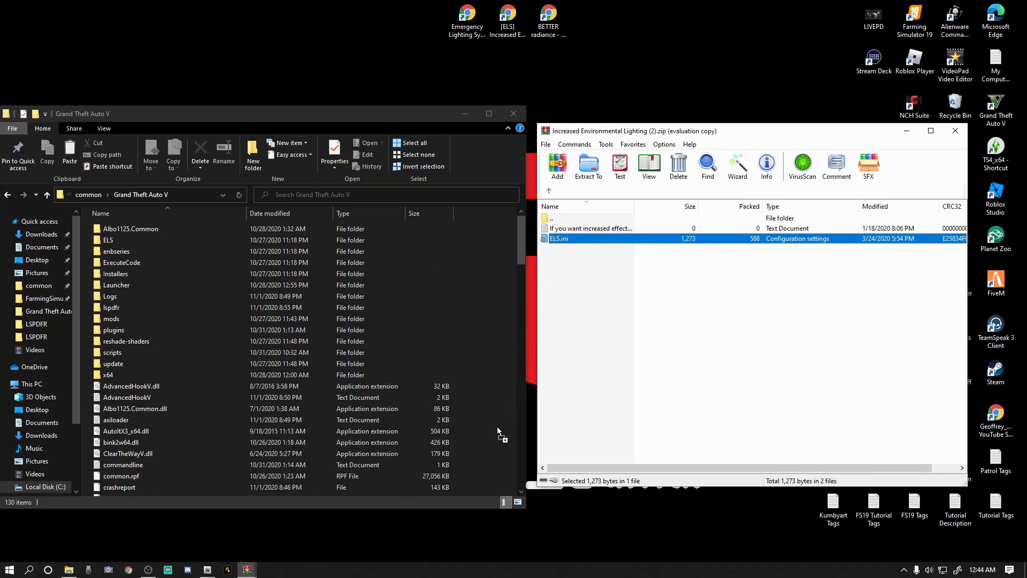
drag(497, 427, 567, 240)
Open the ELS configuration settings file from the game folder in Notepad, look over its lighting values and close it.
scroll(394, 380, down, 9)
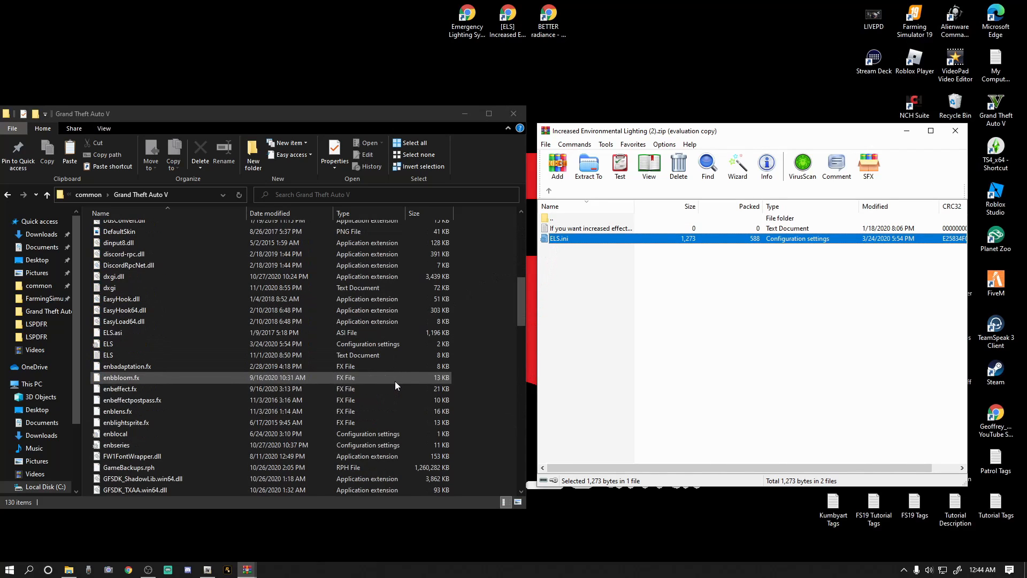
double_click(141, 344)
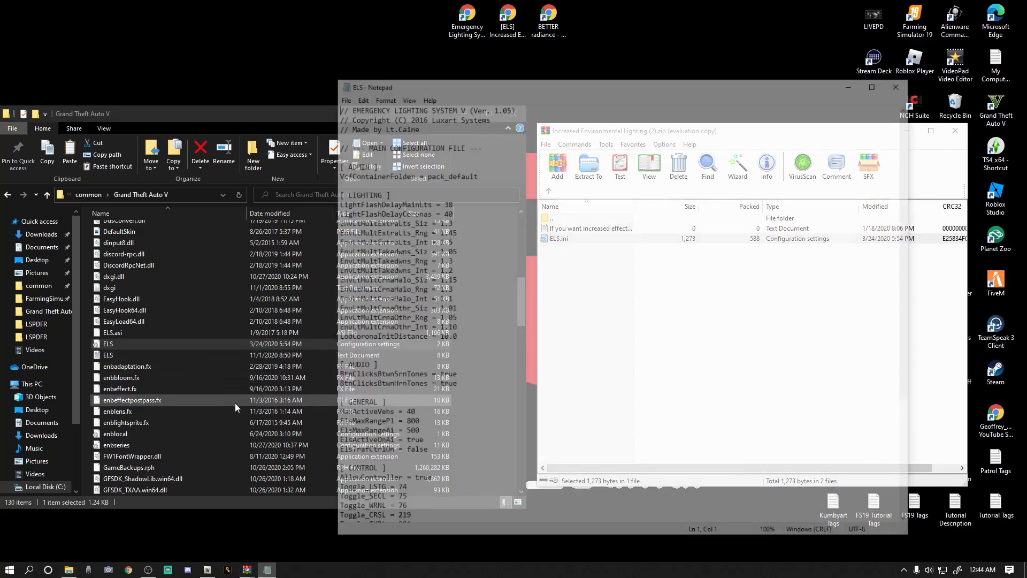
scroll(399, 400, down, 1)
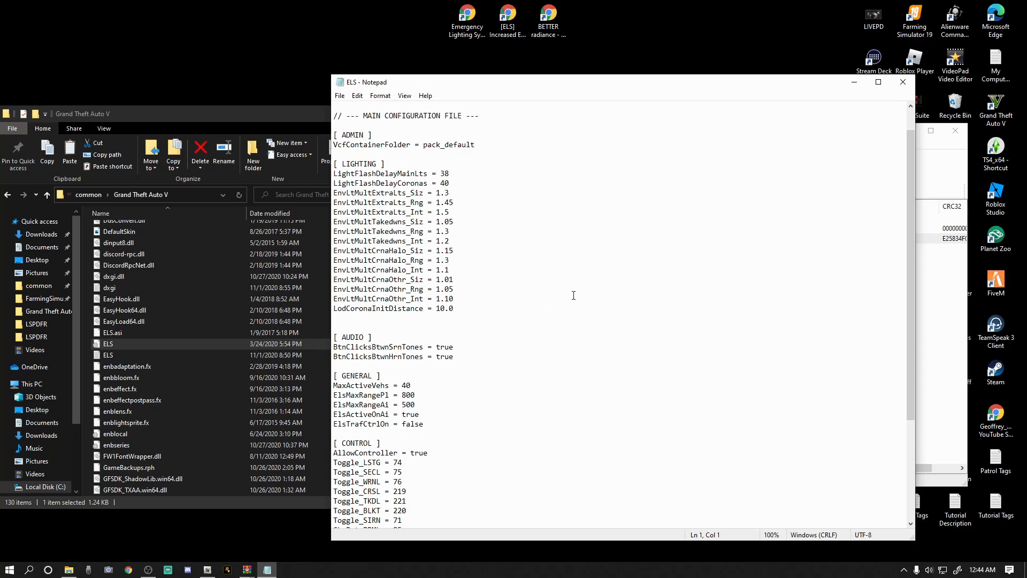
click(903, 82)
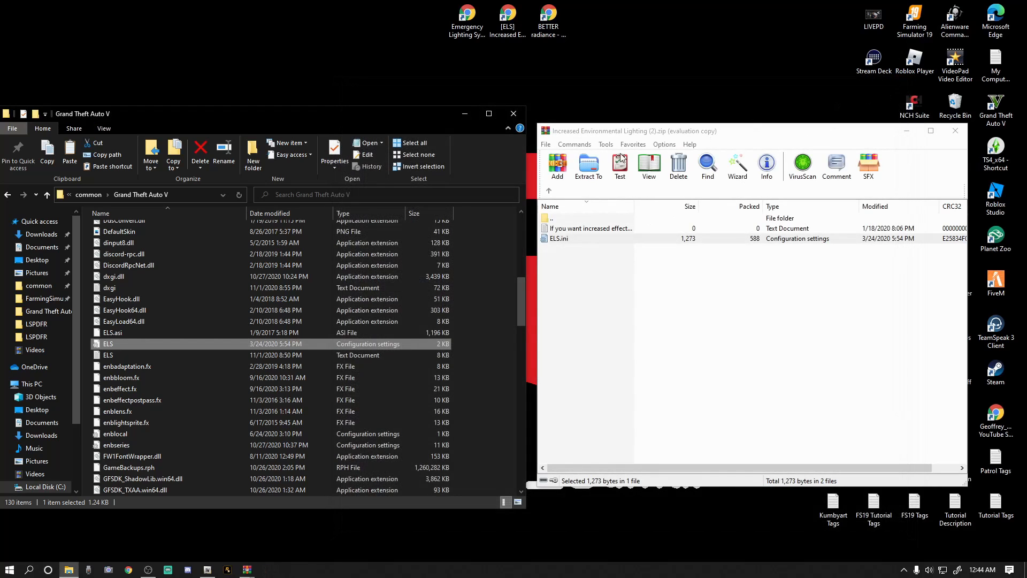
Close the Increased Environmental Lighting archive, refresh the Grand Theft Auto V folder and close its window.
click(549, 190)
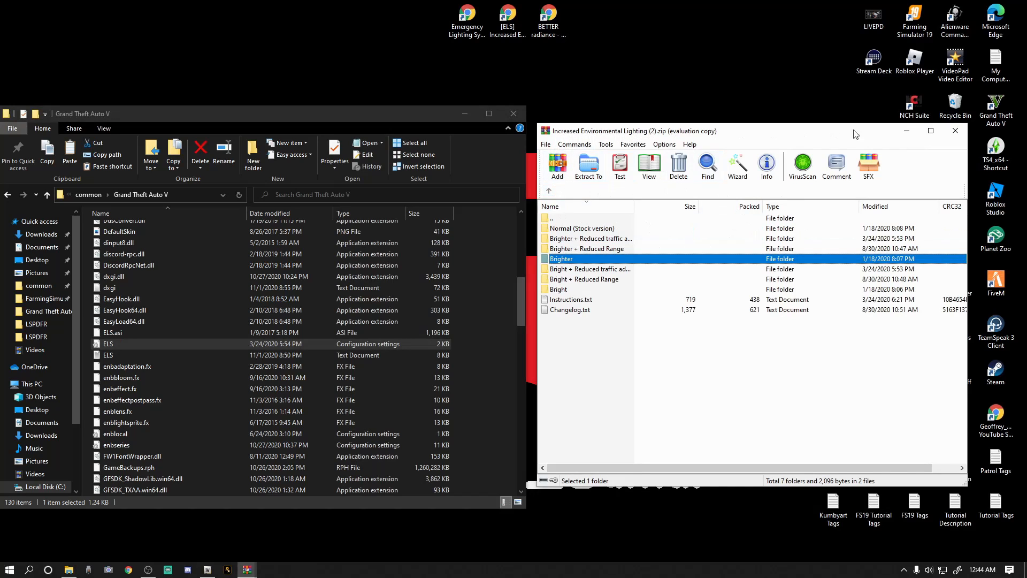
click(955, 133)
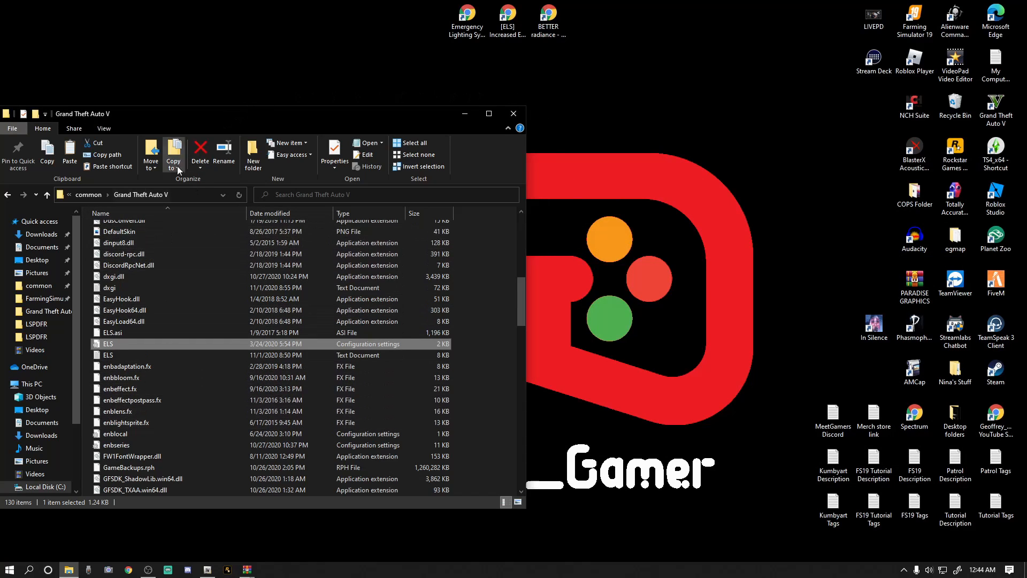
click(239, 196)
click(518, 117)
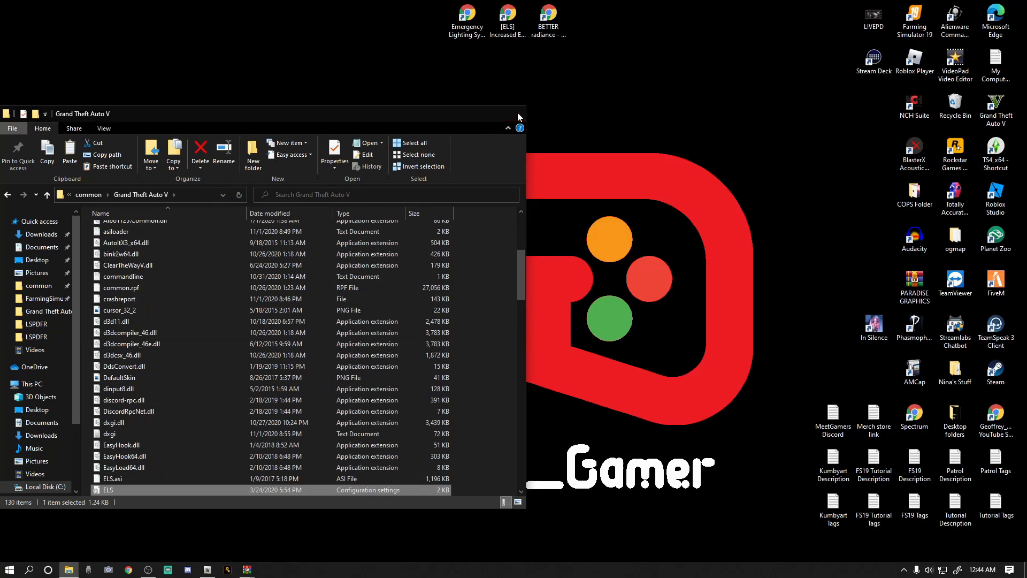
click(517, 115)
Switch to OpenIV and bring up the BETTER radiance 2.0.0 archive in WinRAR beside it.
click(203, 572)
drag(572, 103, 328, 113)
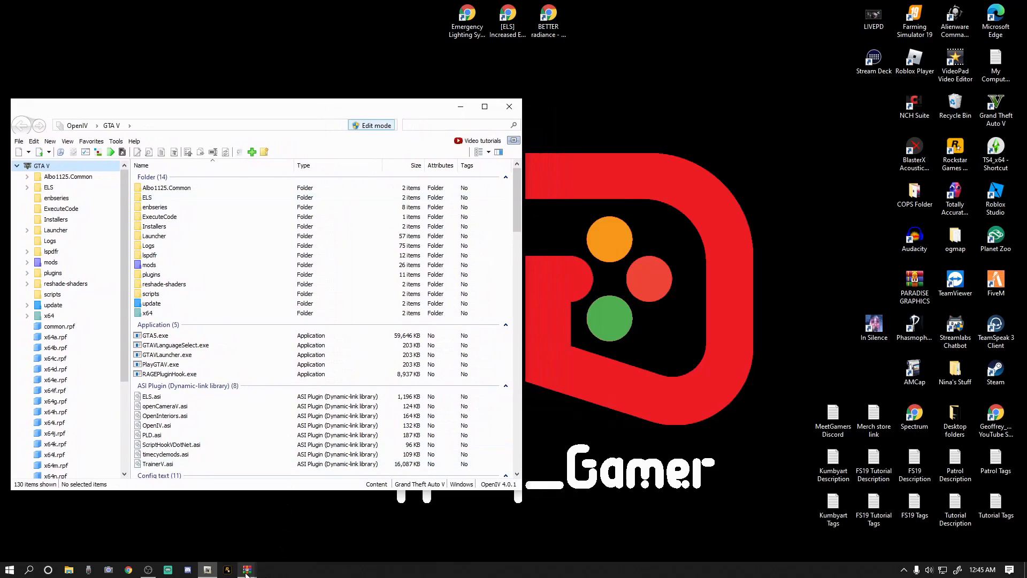
mouse_move(246, 574)
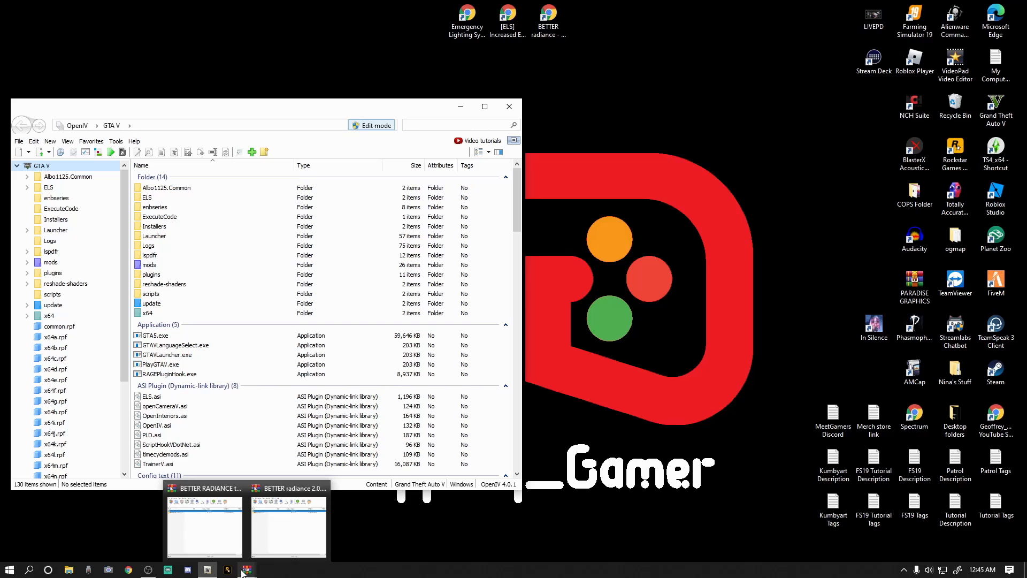
mouse_move(279, 551)
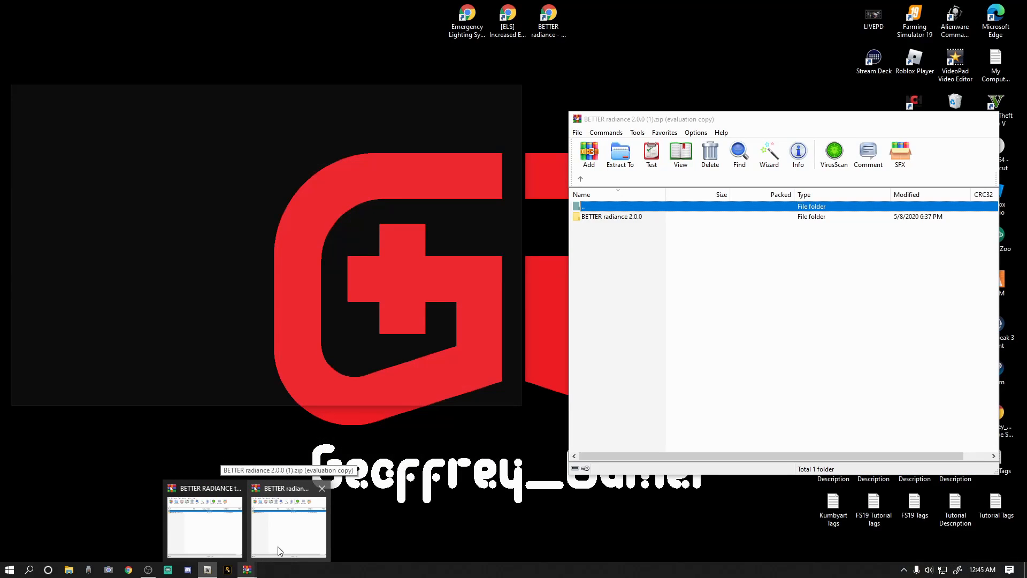
click(279, 551)
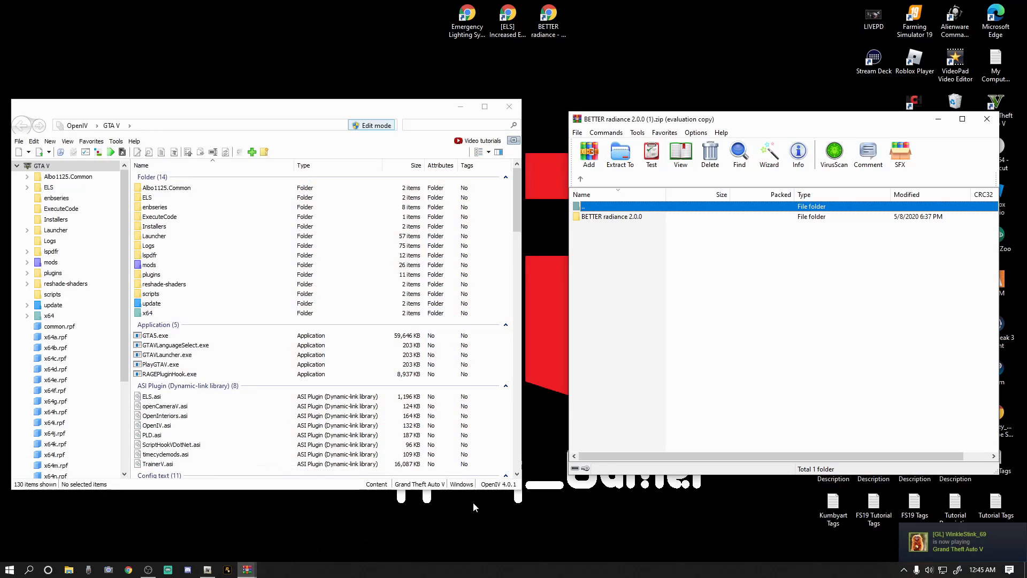
drag(838, 124, 797, 113)
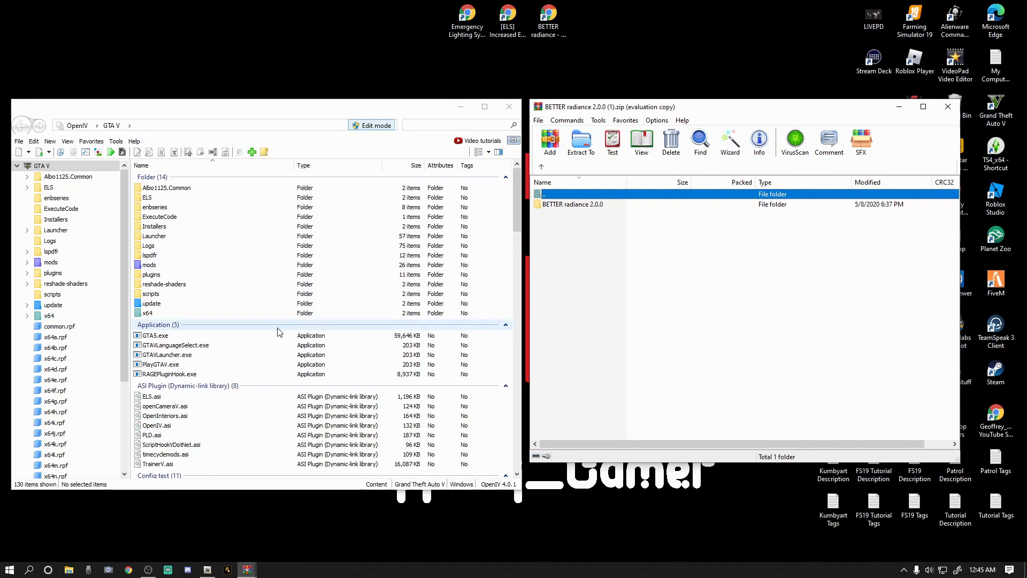
Browse in OpenIV to the data folder inside mods, update, update.rpf, common.
click(91, 141)
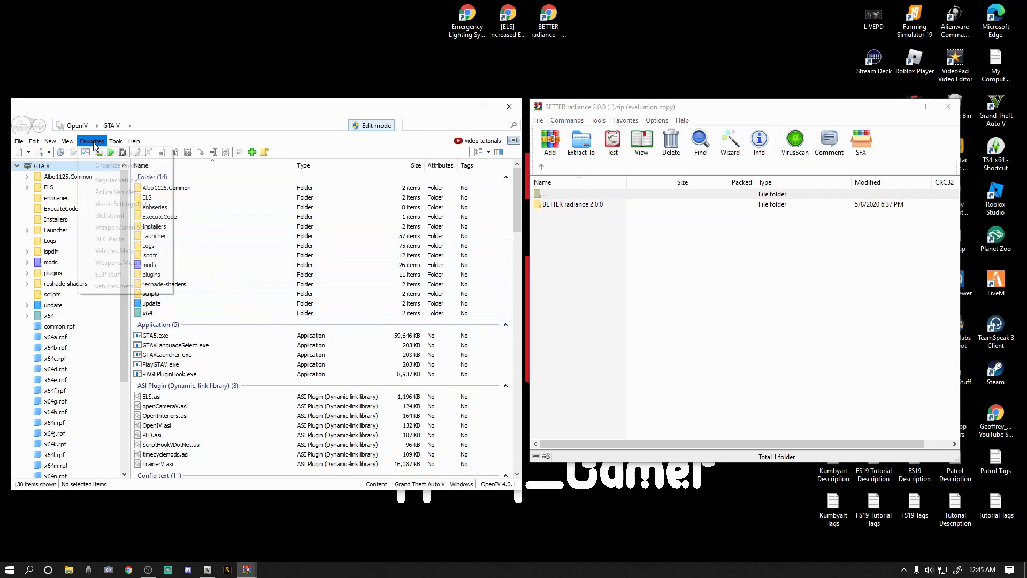
click(99, 204)
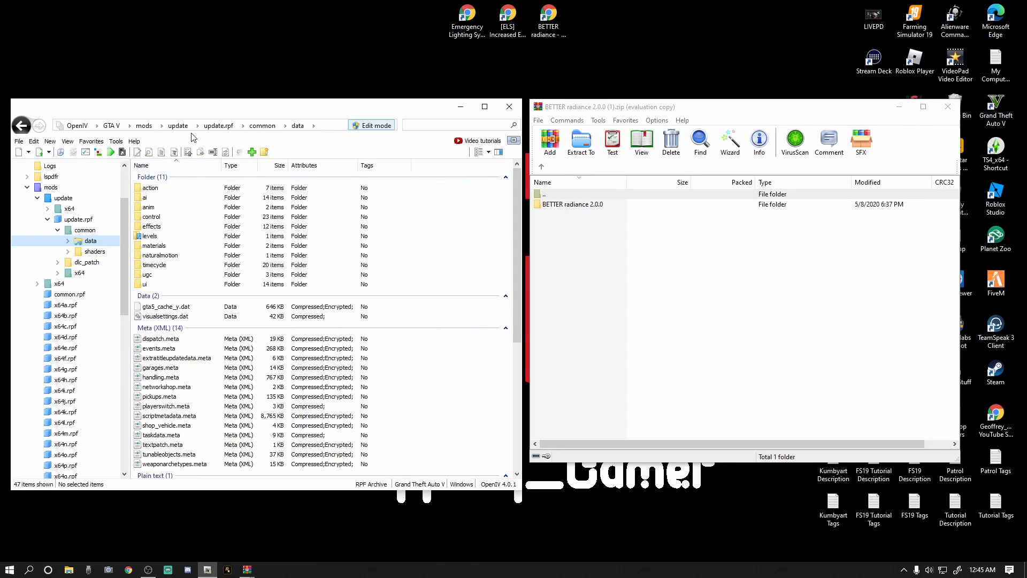
click(50, 188)
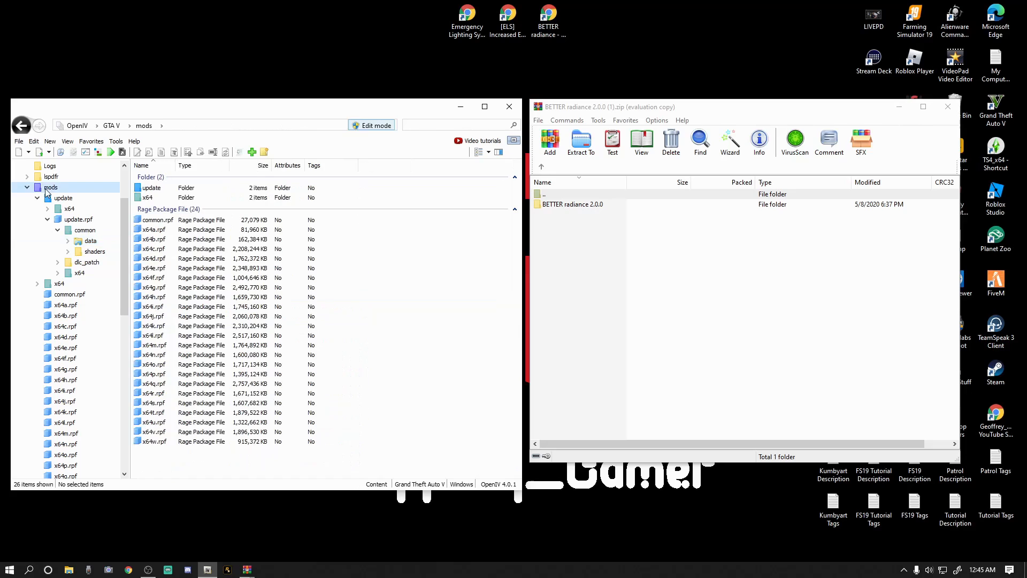
double_click(152, 188)
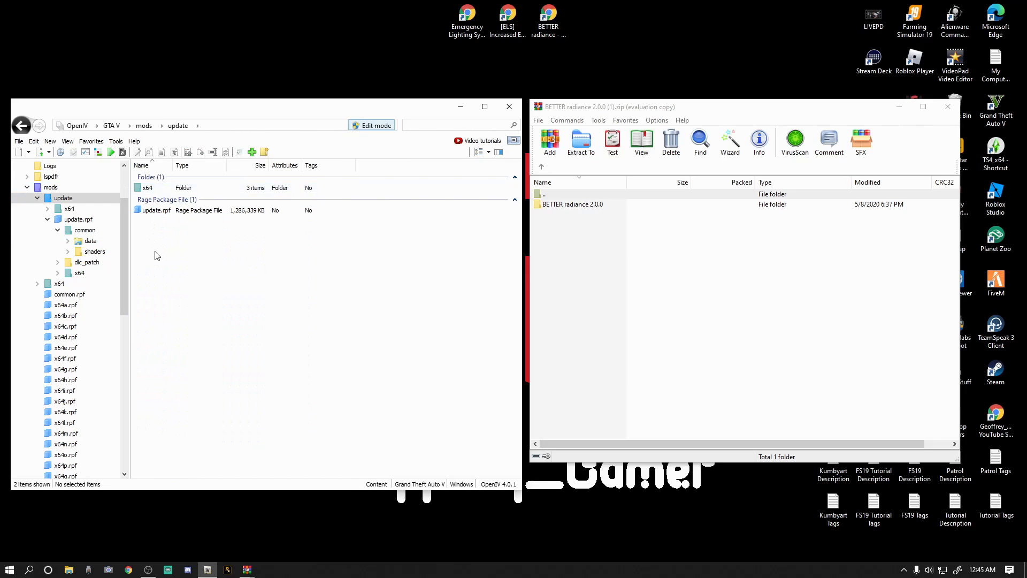
double_click(156, 211)
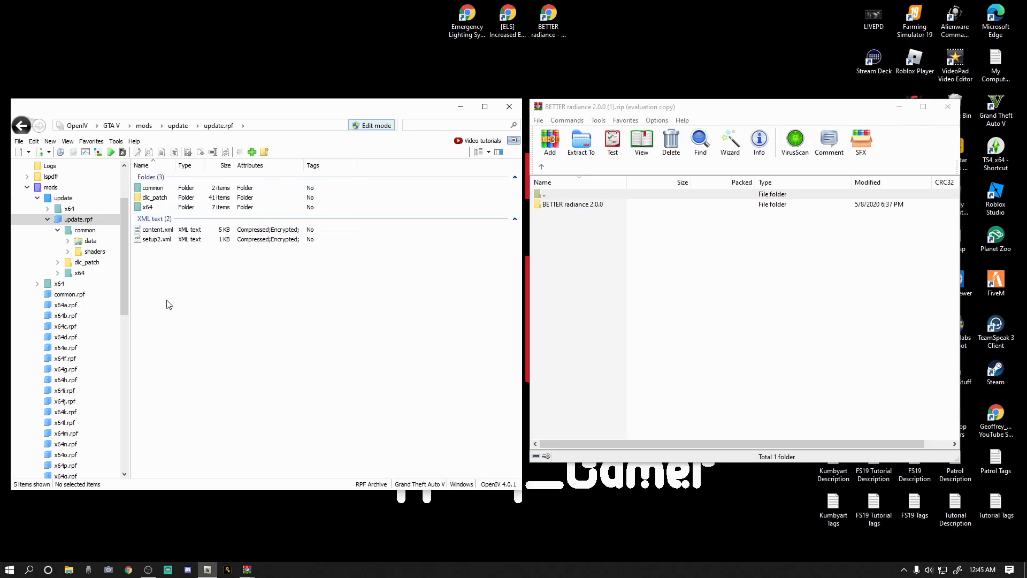
double_click(152, 189)
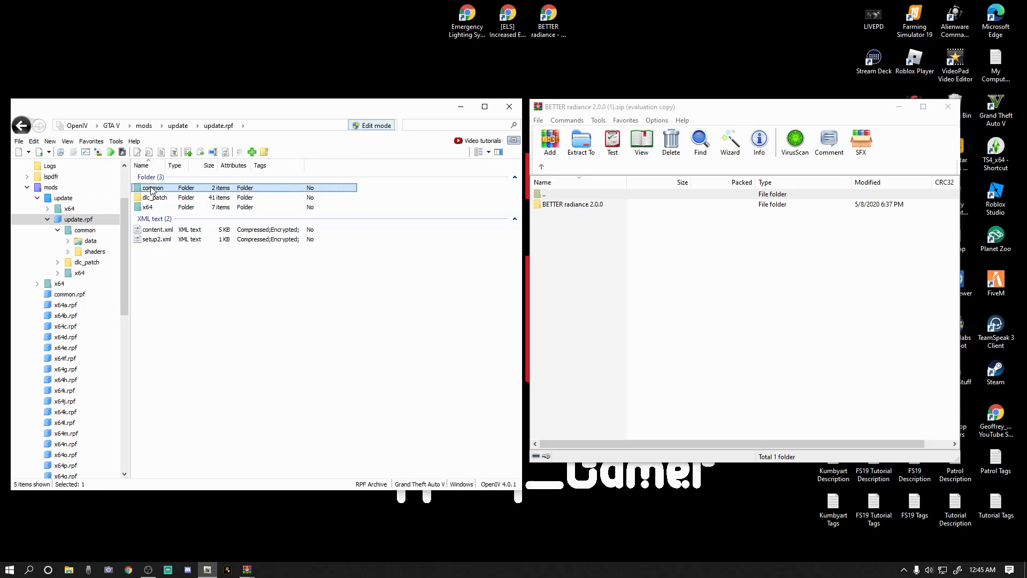
double_click(149, 188)
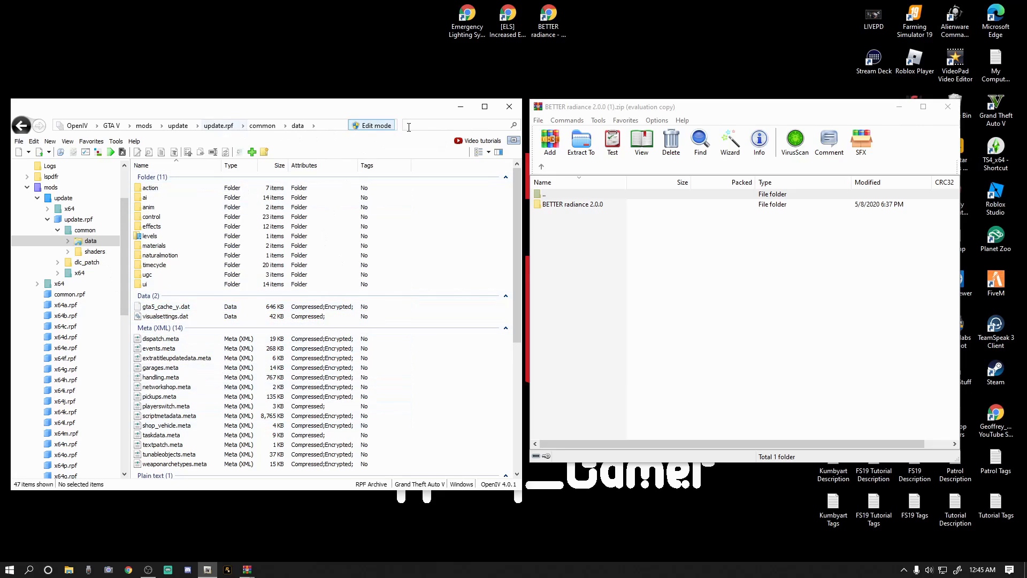
Set OpenIV's default work mode to Edit in its options and close them.
click(374, 128)
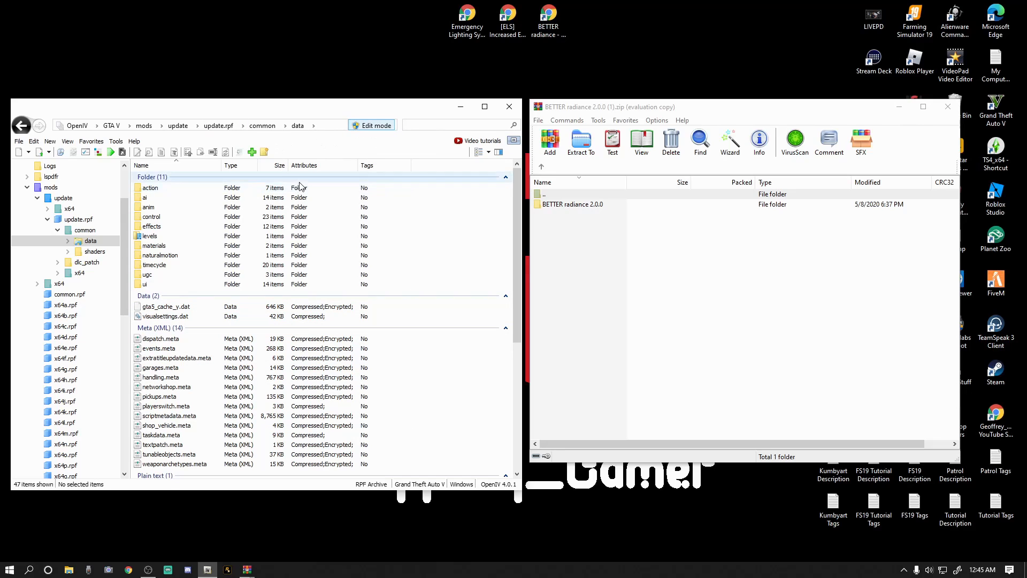
click(116, 141)
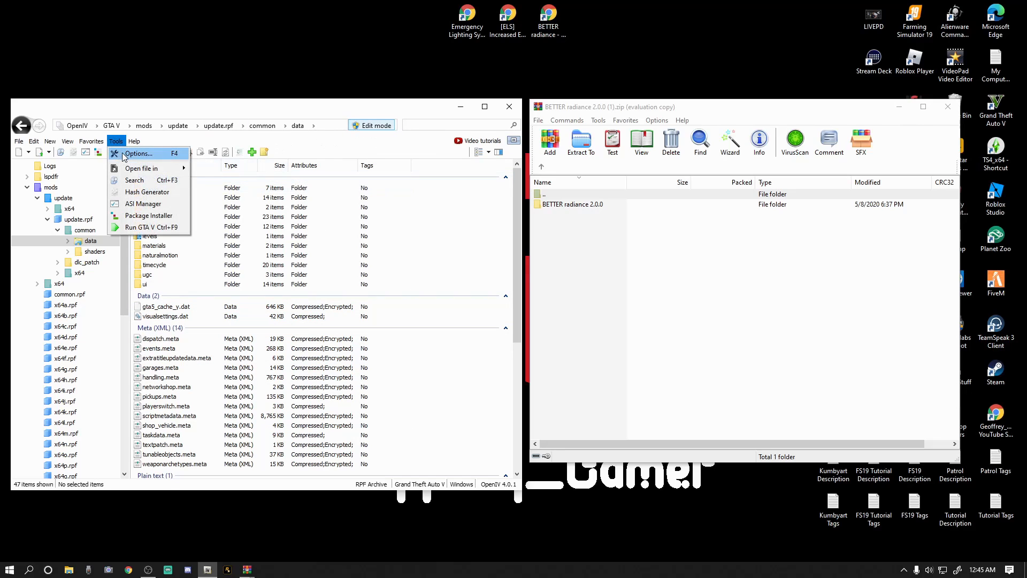
click(139, 154)
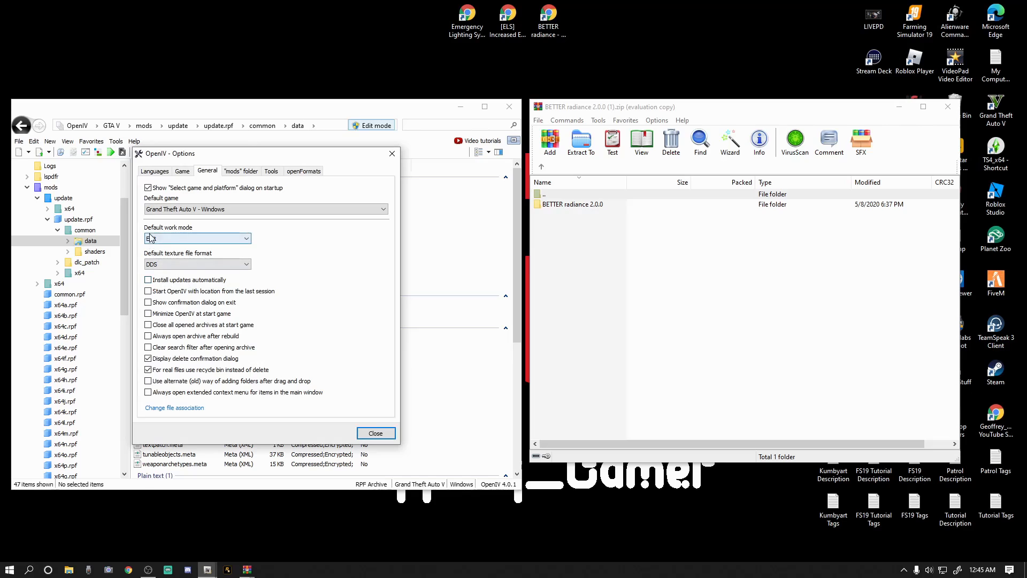
click(244, 240)
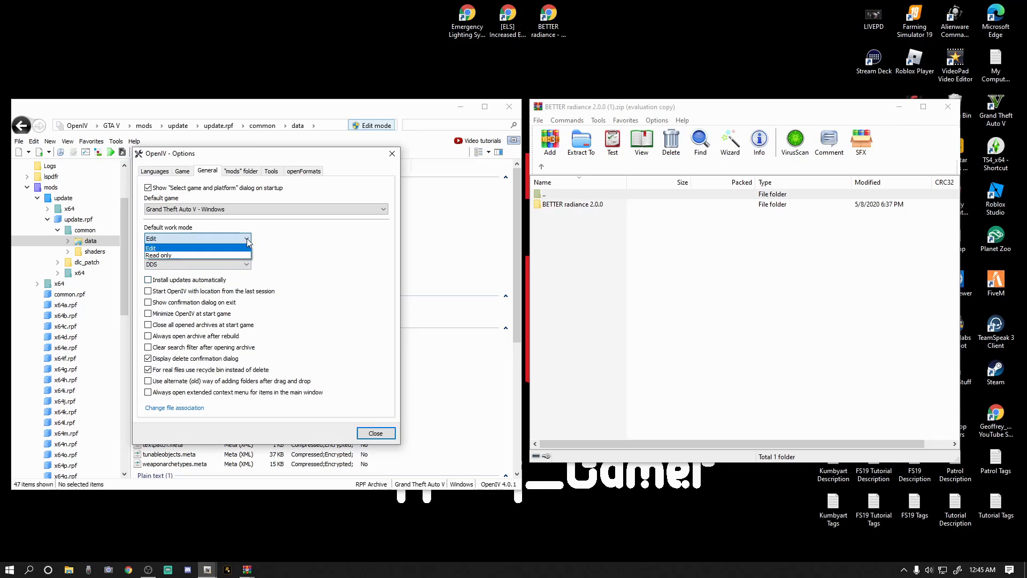
click(151, 248)
click(383, 438)
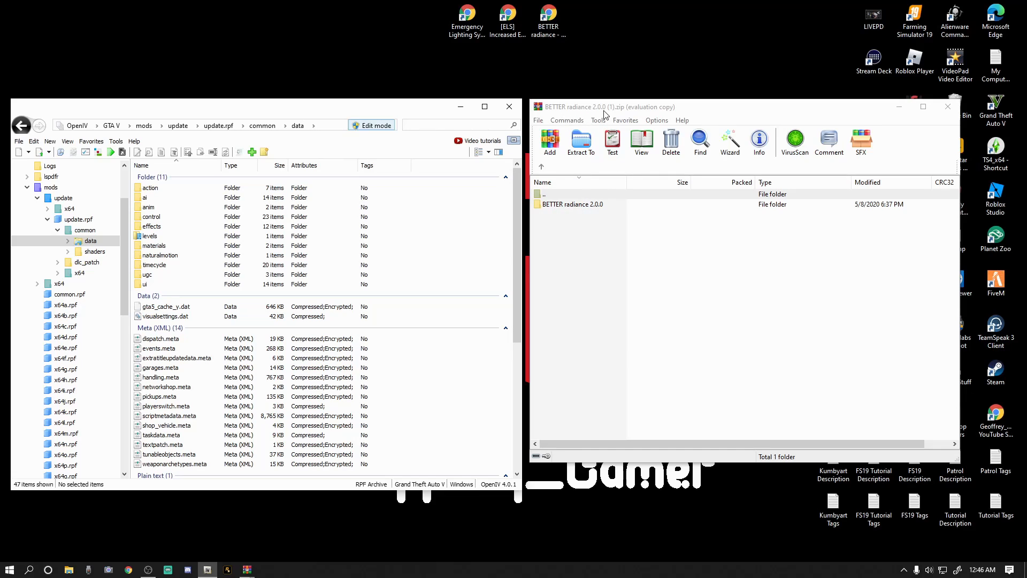
Open the BETTER radiance+BRIGHT DAY POLICE LIGHTS folder inside BETTER radiance 2.0.0 in the WinRAR archive.
double_click(568, 205)
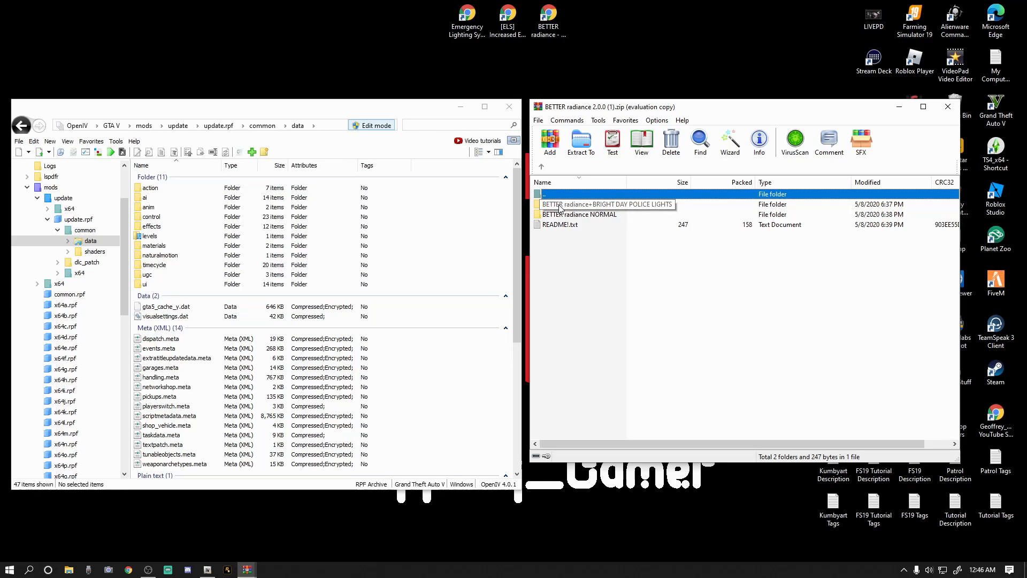
double_click(612, 207)
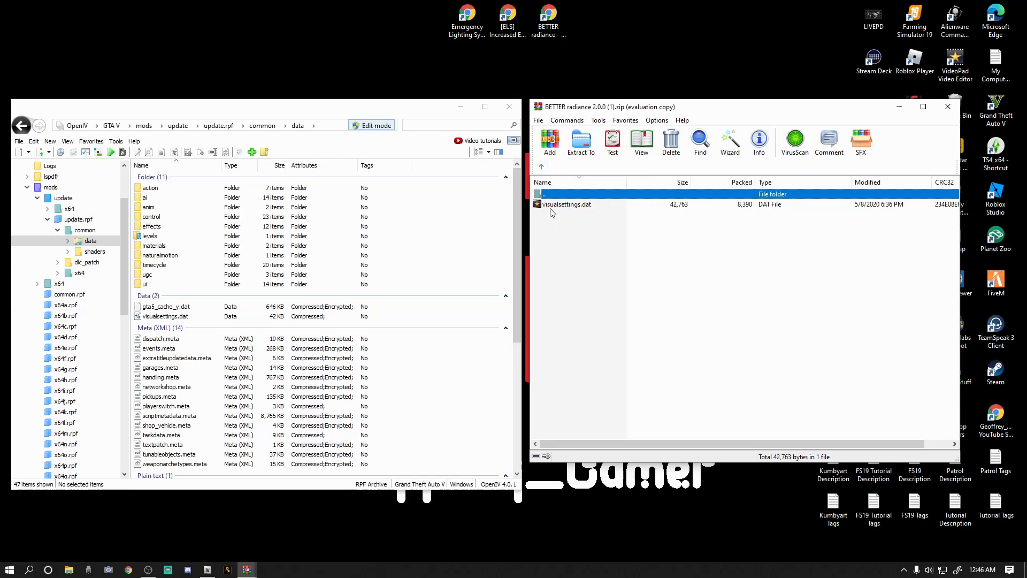
click(541, 167)
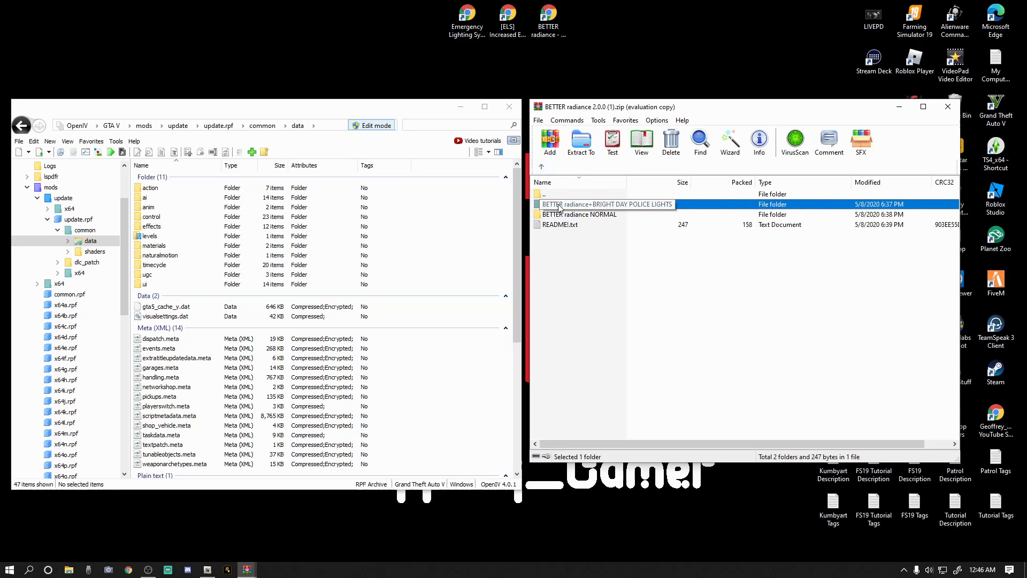
drag(591, 207, 593, 207)
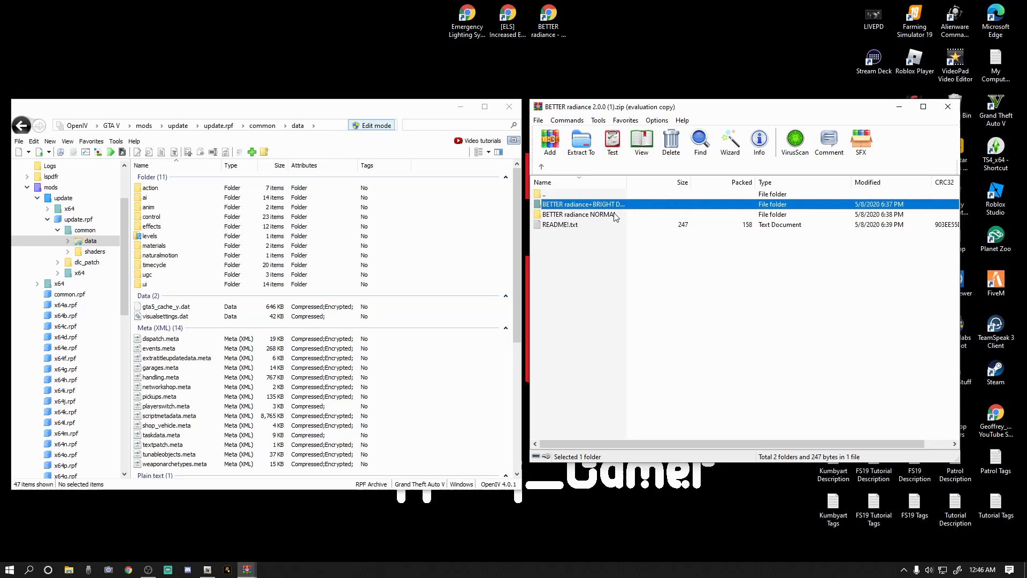
double_click(575, 207)
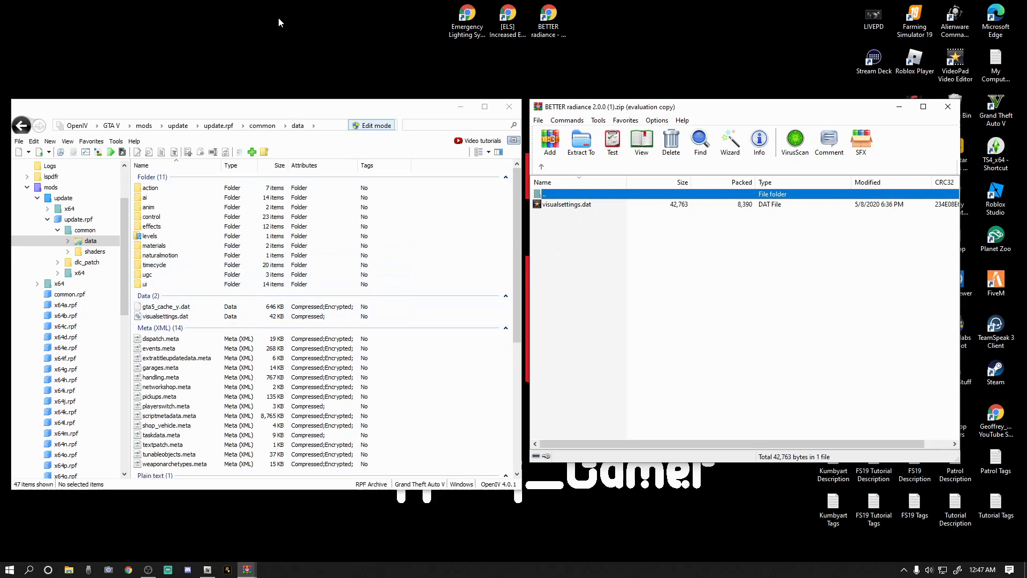
Create a desktop folder named "original Visual.dat" and try to back up the game's visualsettings.dat from the data folder into it.
right_click(255, 25)
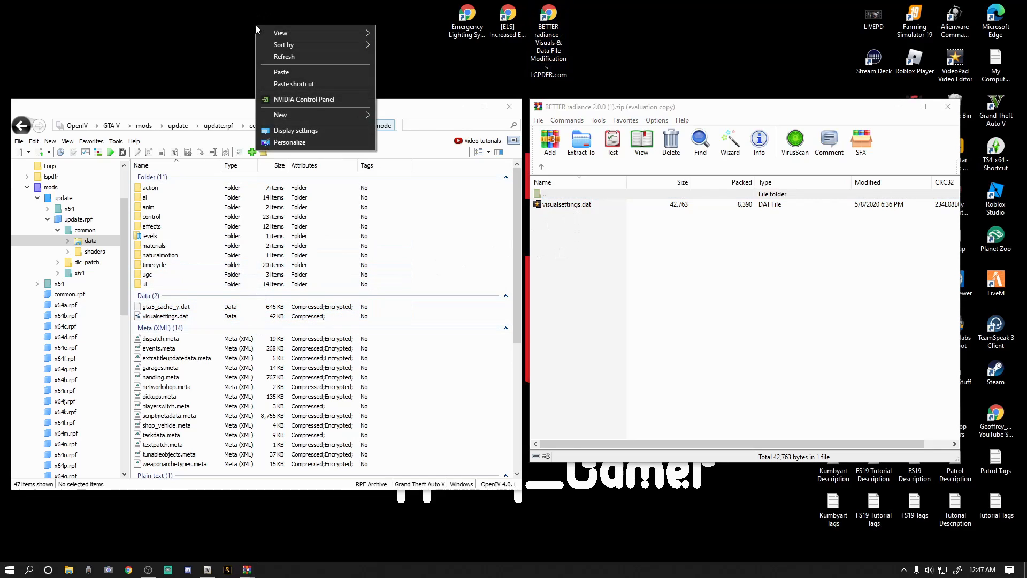
mouse_move(310, 117)
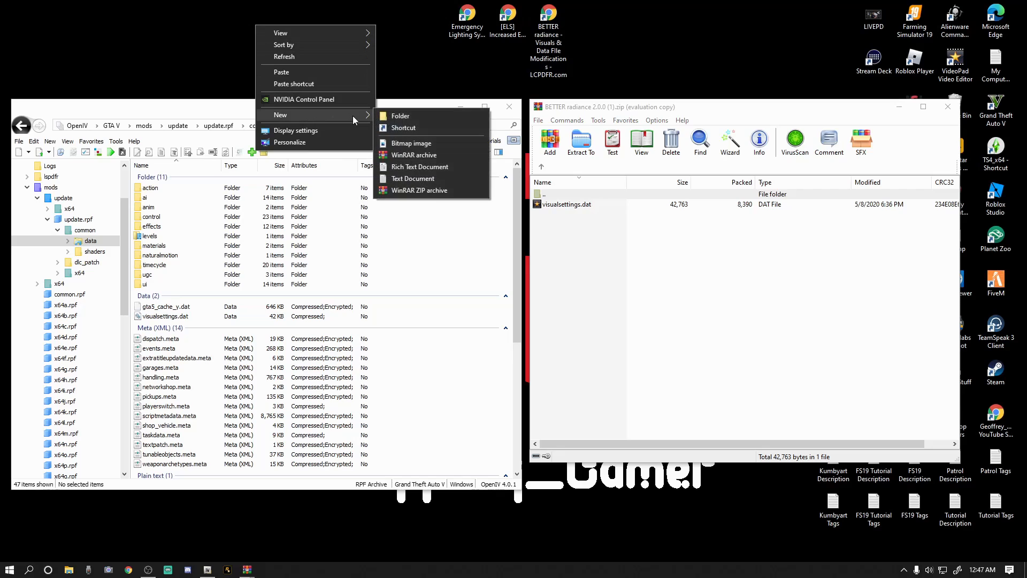
click(387, 116)
text(original)
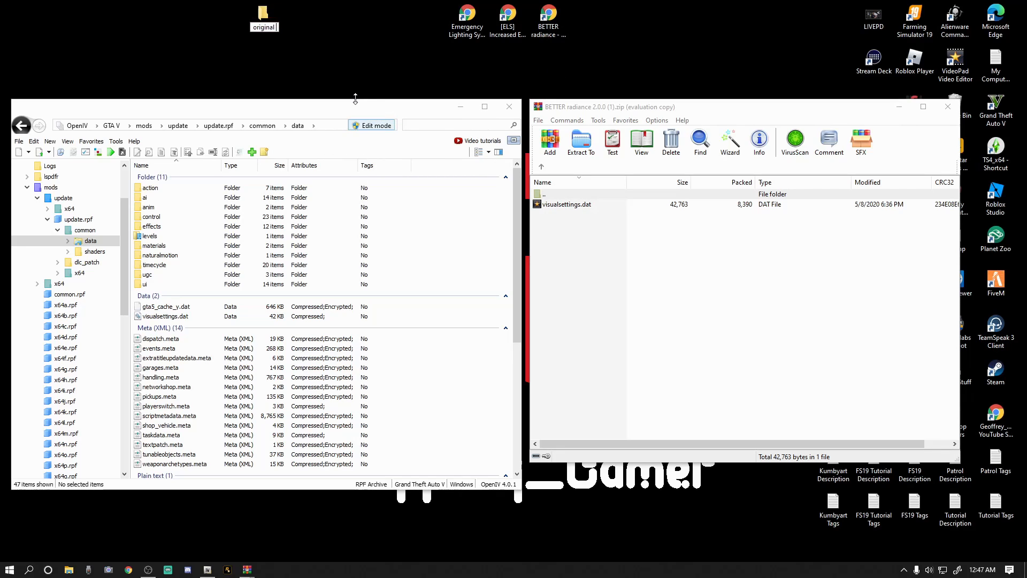
text( Visual.dat)
key(Return)
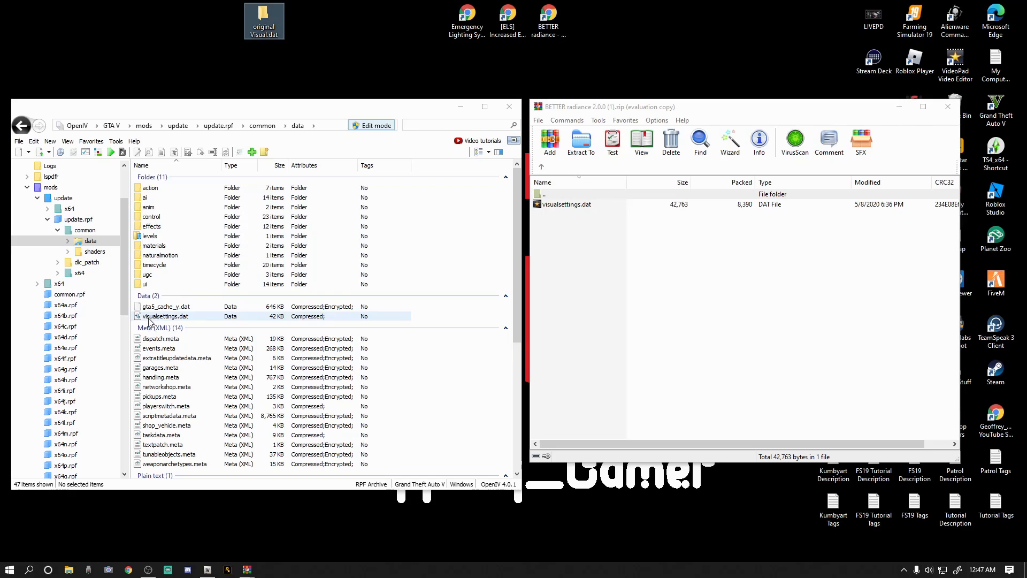
drag(159, 321, 264, 23)
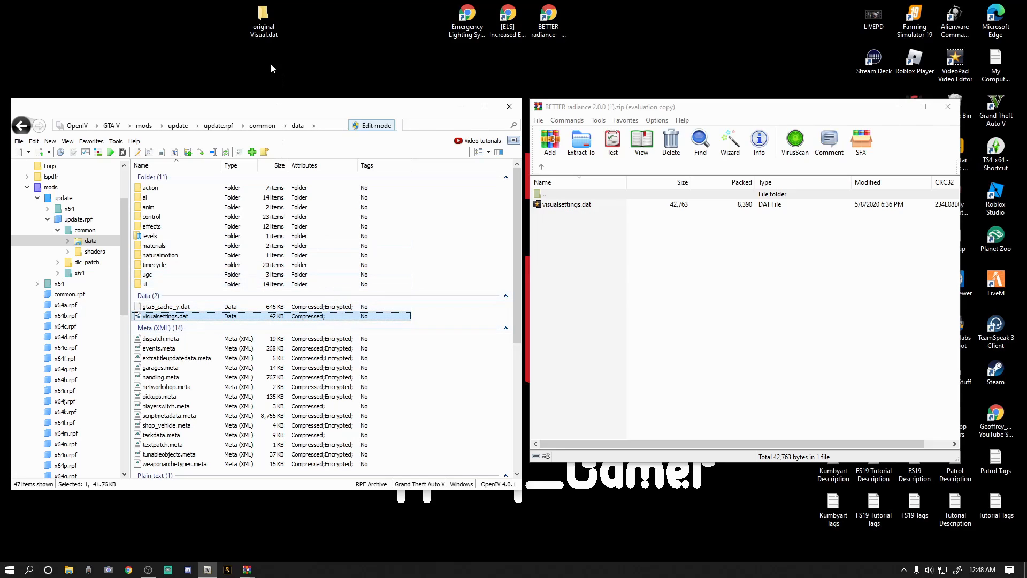
click(486, 362)
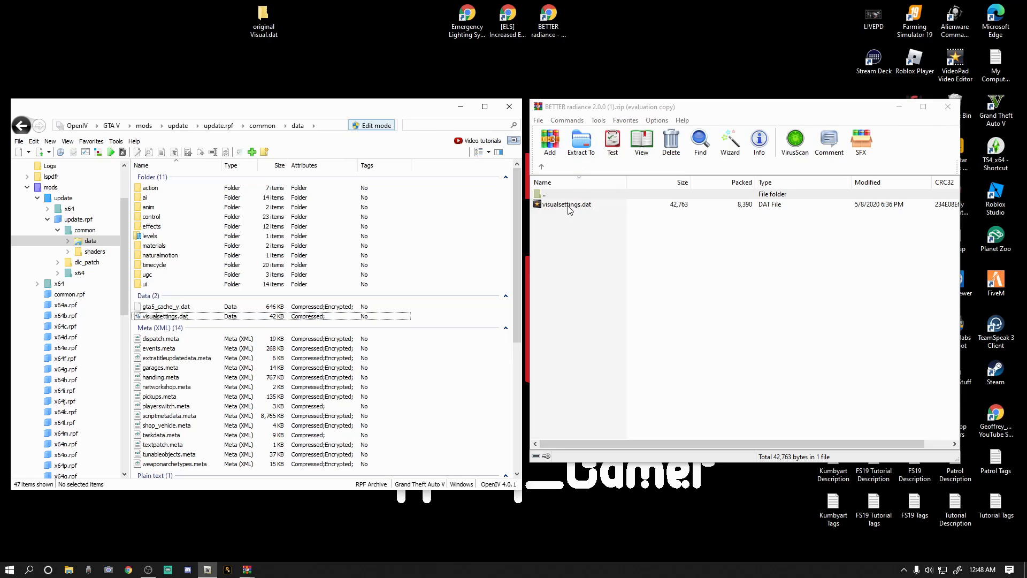
Try to transfer the mod's visualsettings.dat from the archive to the data folder, and close the BETTER radiance archive.
drag(568, 209, 605, 203)
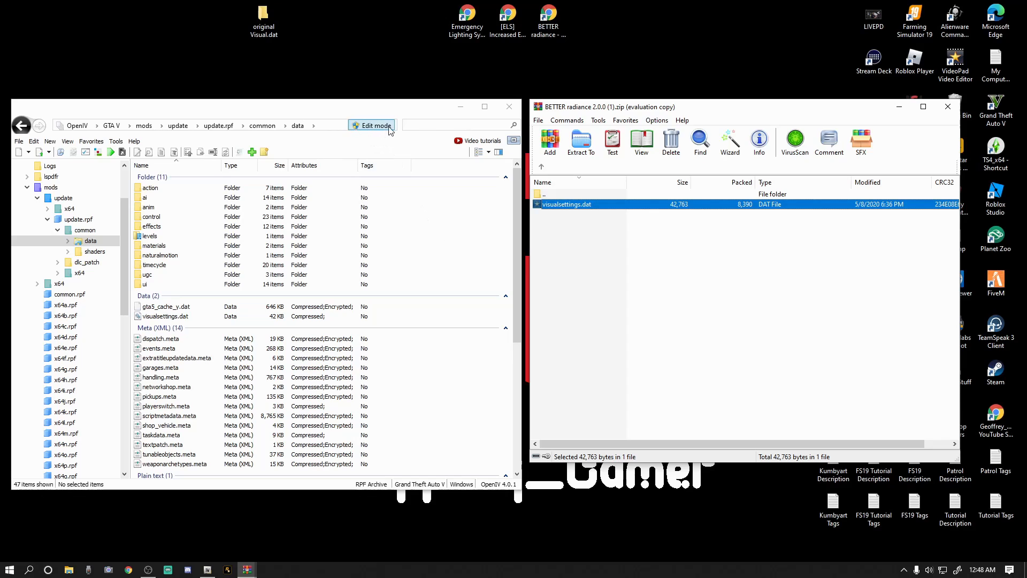
click(375, 135)
click(540, 165)
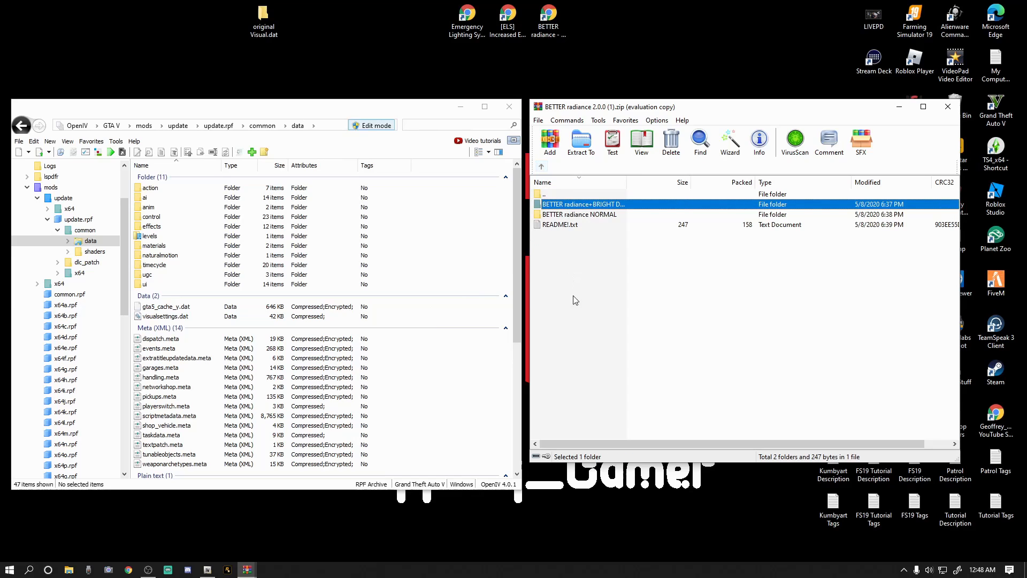
click(541, 167)
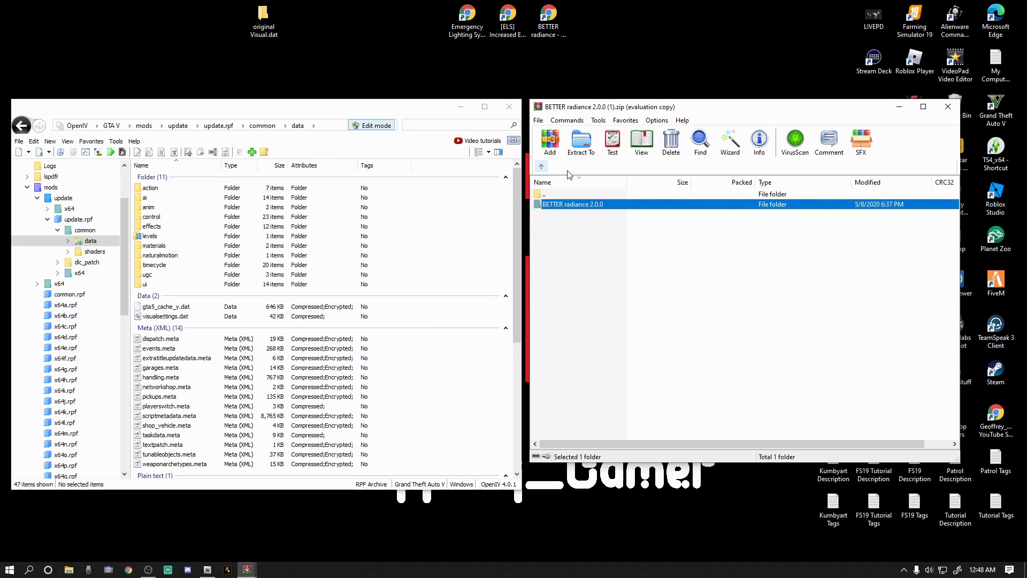
click(948, 106)
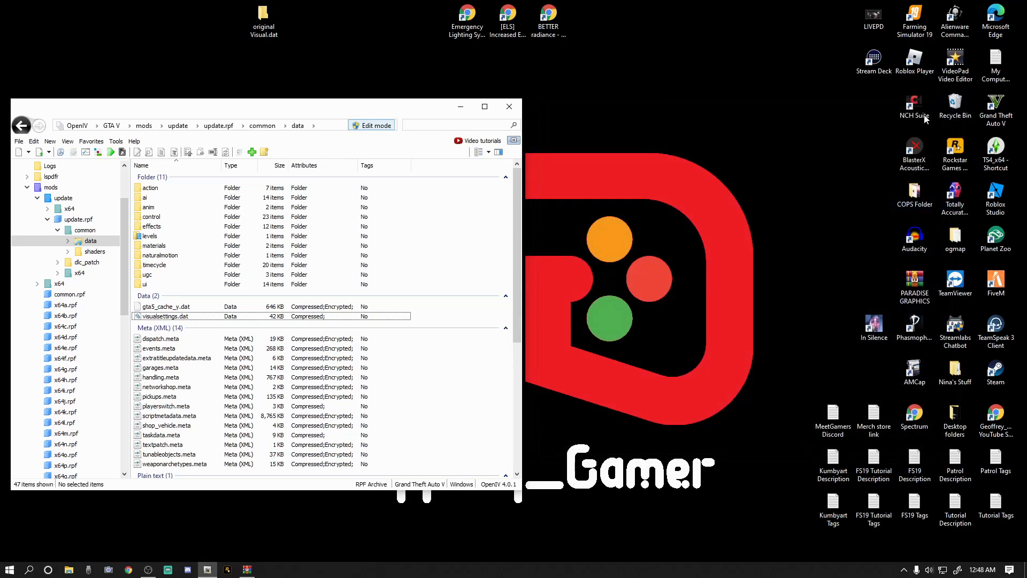
Return to the mods folder in OpenIV and delete the "original Visual.dat" folder from the desktop.
click(49, 188)
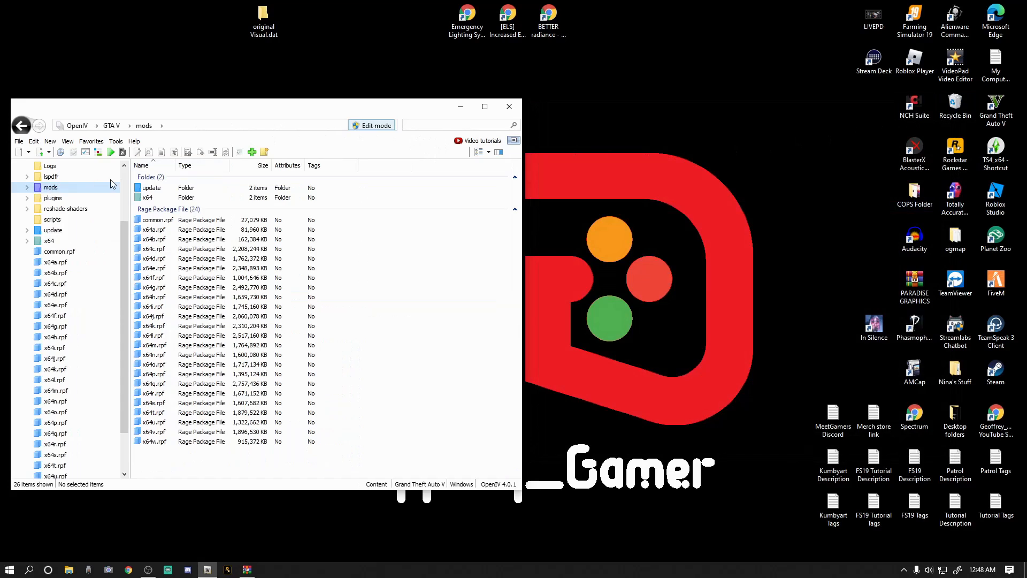
right_click(266, 11)
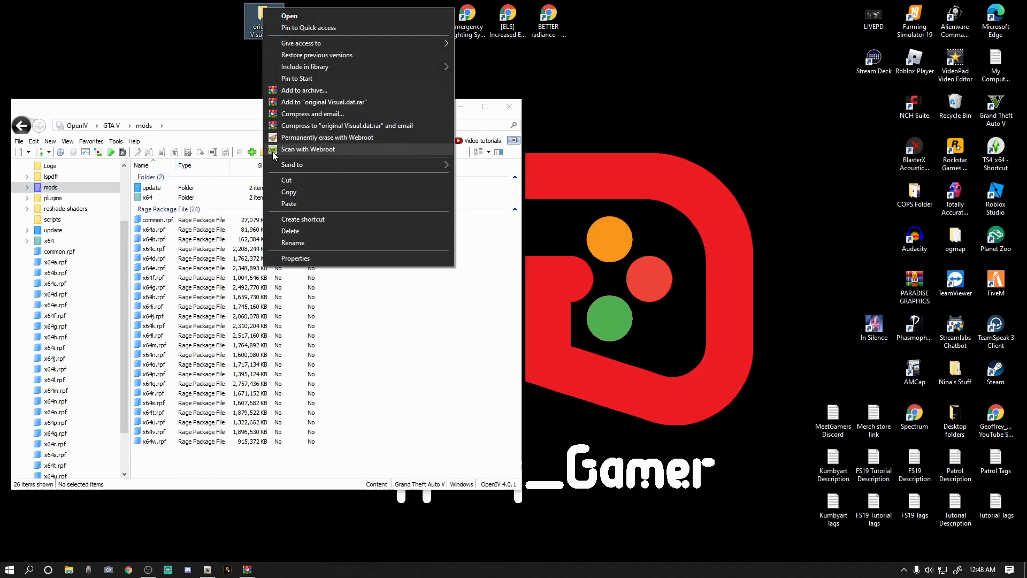
click(292, 230)
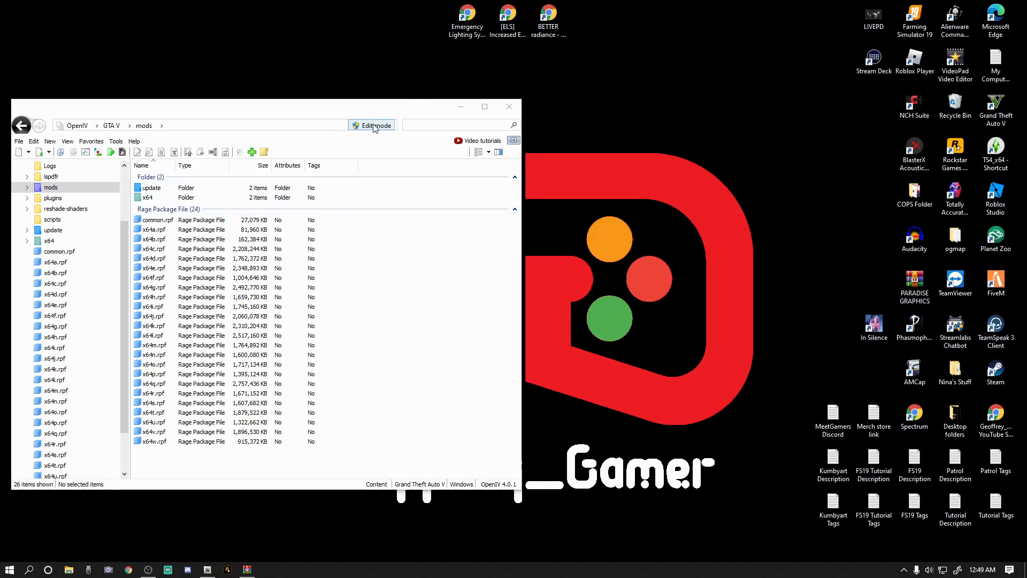
Switch to the BETTER RADIANCE taxi, metro train, bus brightness fix archive in WinRAR and place its window beside OpenIV.
mouse_move(251, 572)
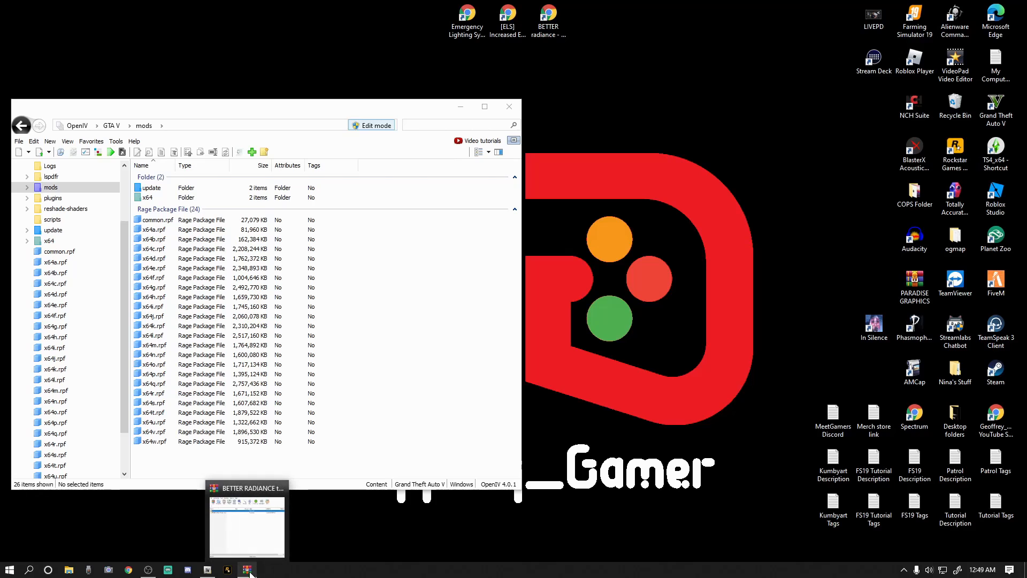
click(244, 561)
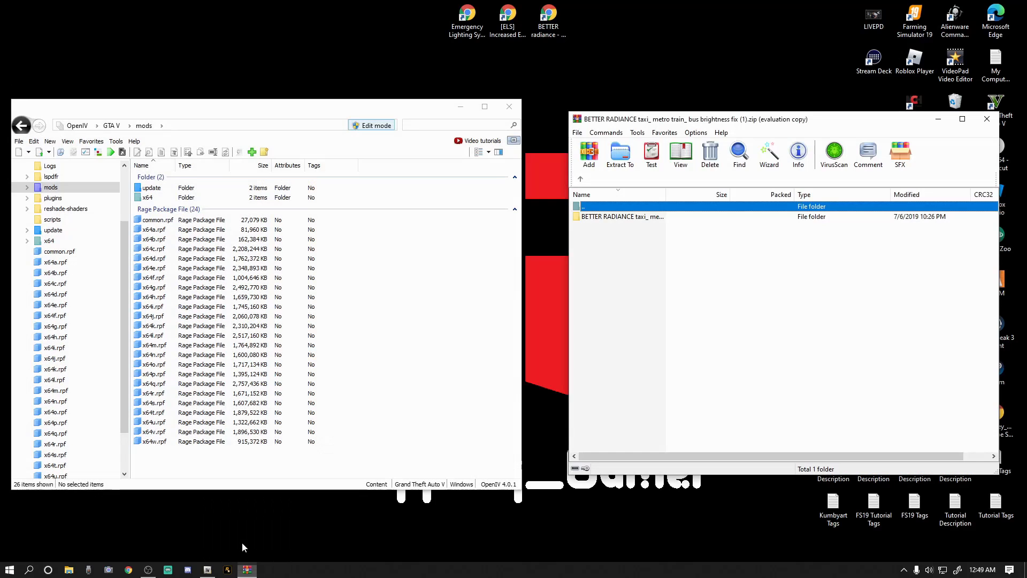
drag(726, 125, 691, 114)
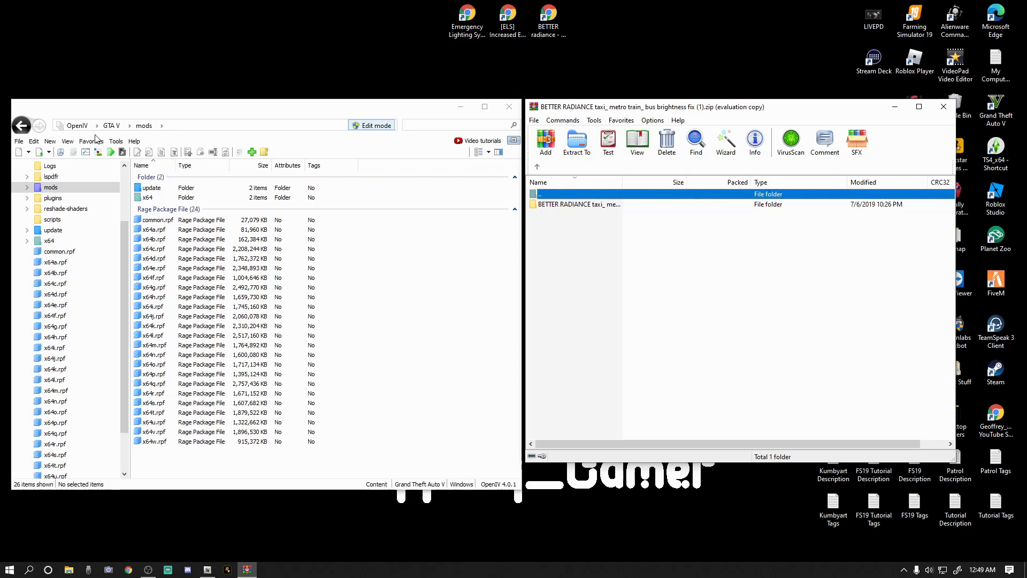
Open vehicles.rpf in the mods folder under x64e.rpf, levels, gta5, and browse to its texture dictionaries.
click(53, 187)
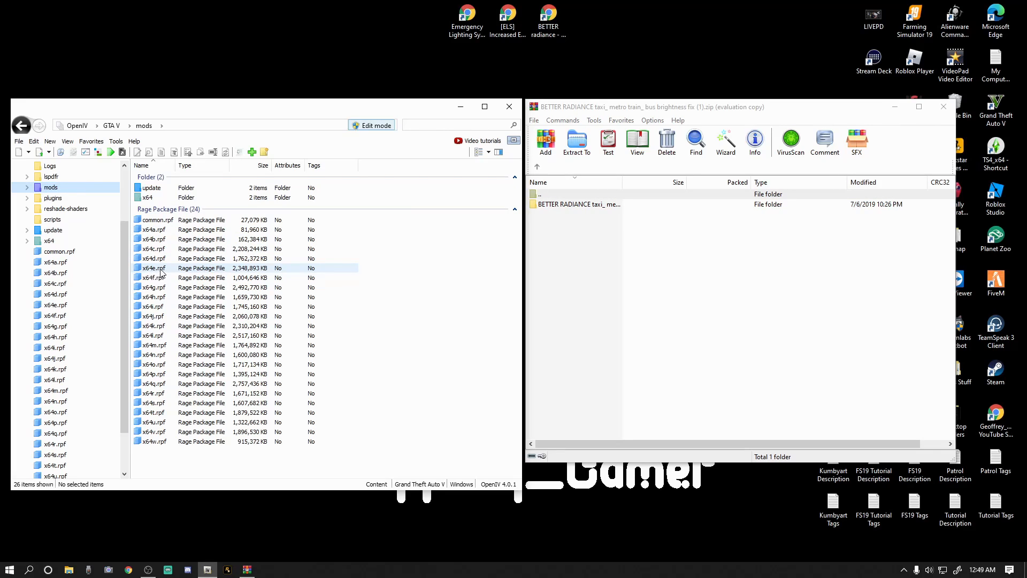
click(52, 305)
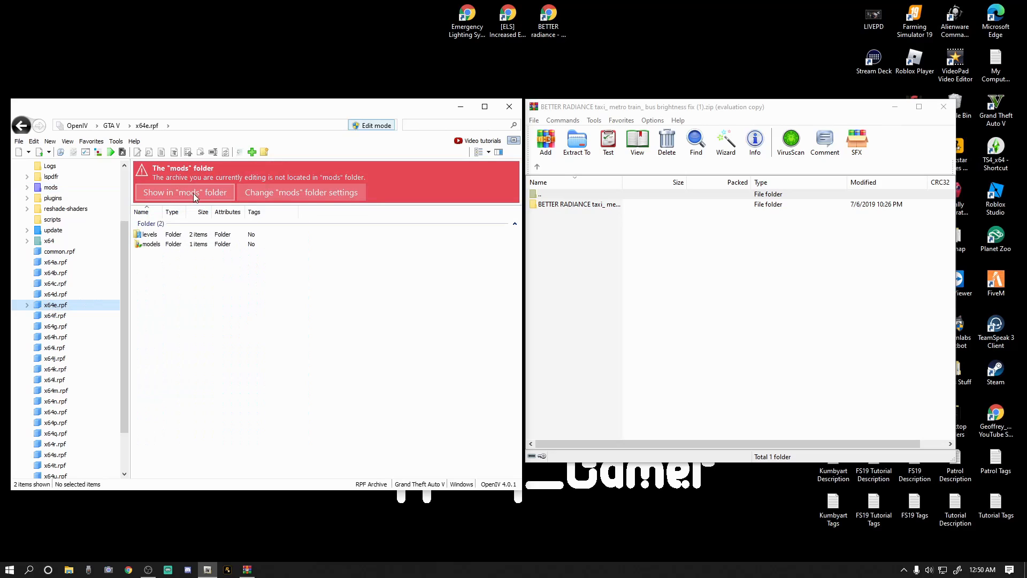
click(51, 189)
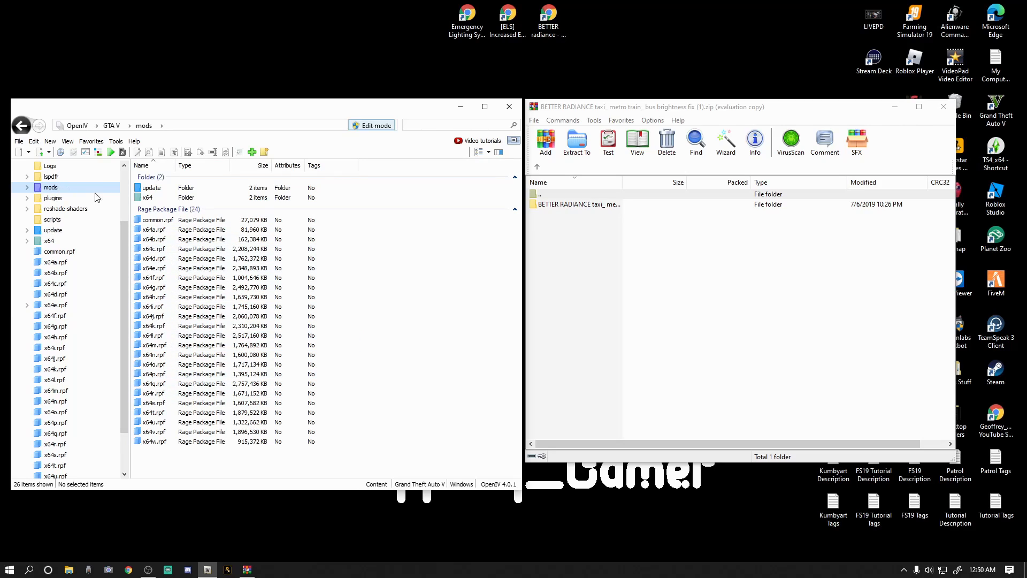
double_click(154, 269)
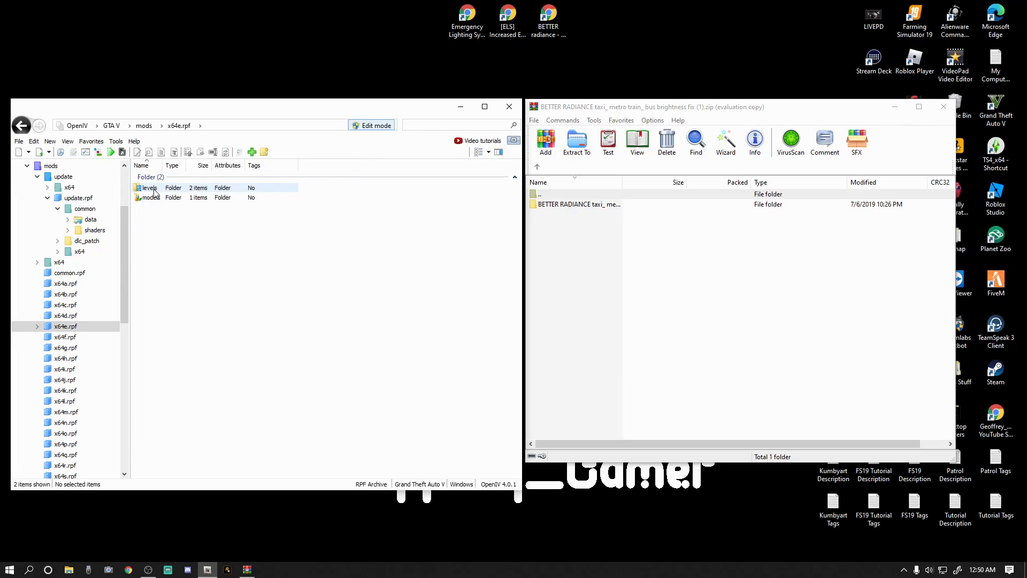
double_click(152, 188)
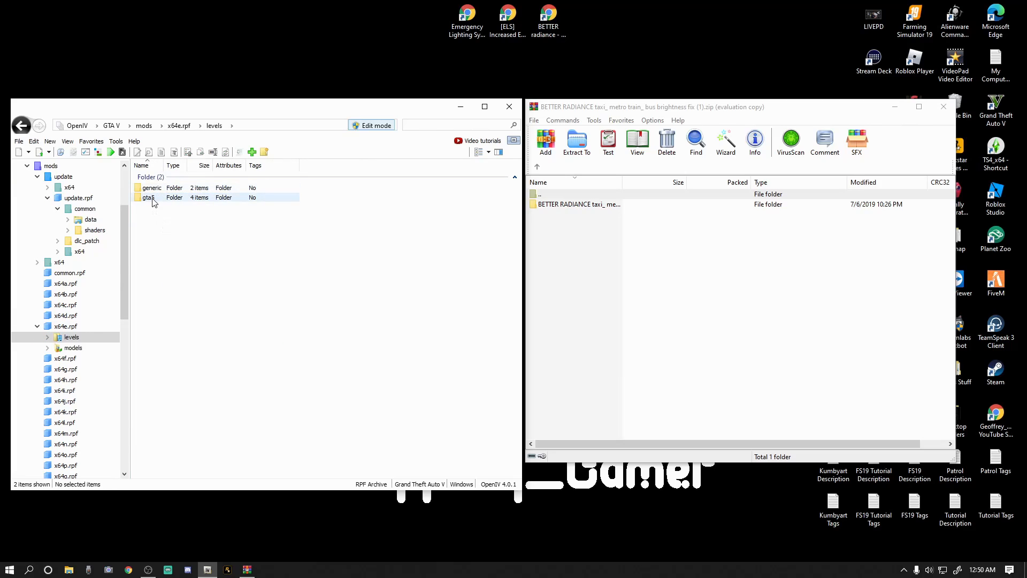
double_click(153, 202)
double_click(155, 217)
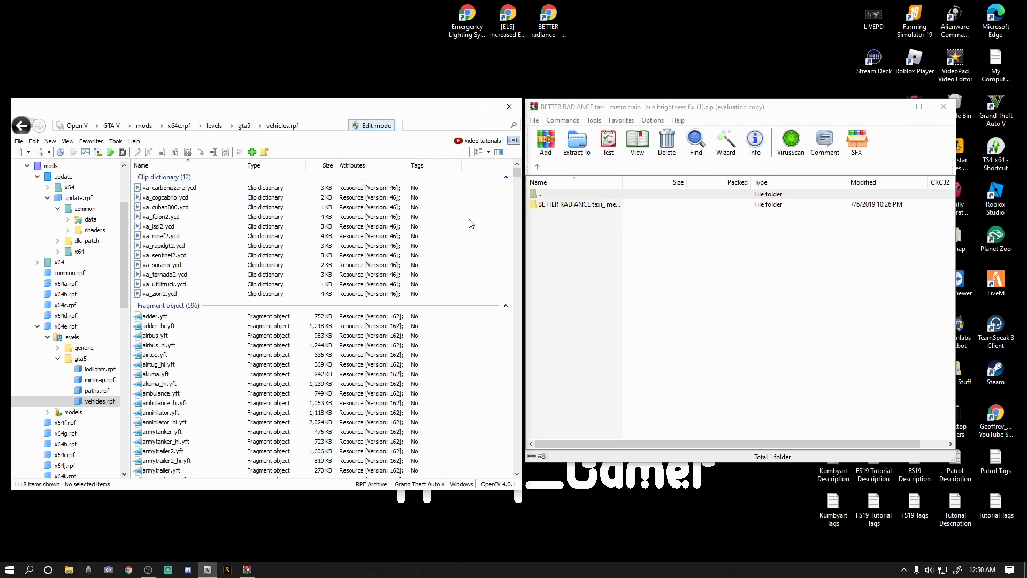
drag(517, 176, 530, 447)
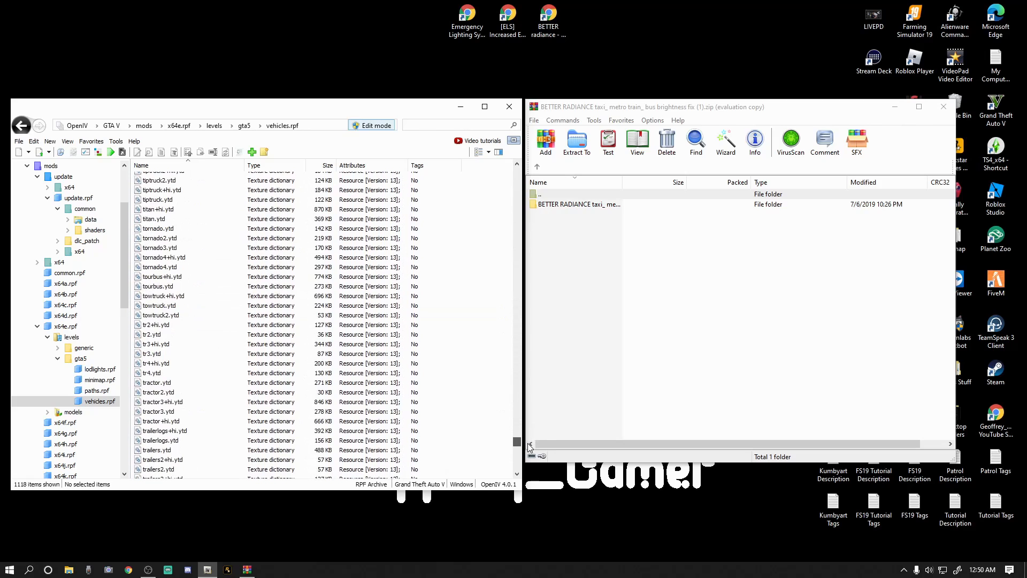
scroll(257, 307, up, 2)
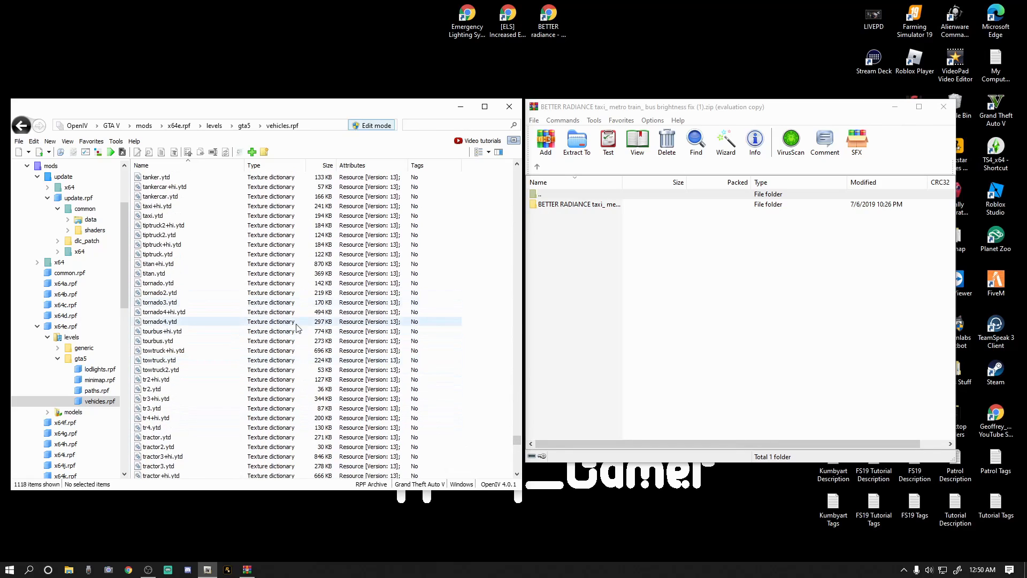
drag(516, 440, 521, 338)
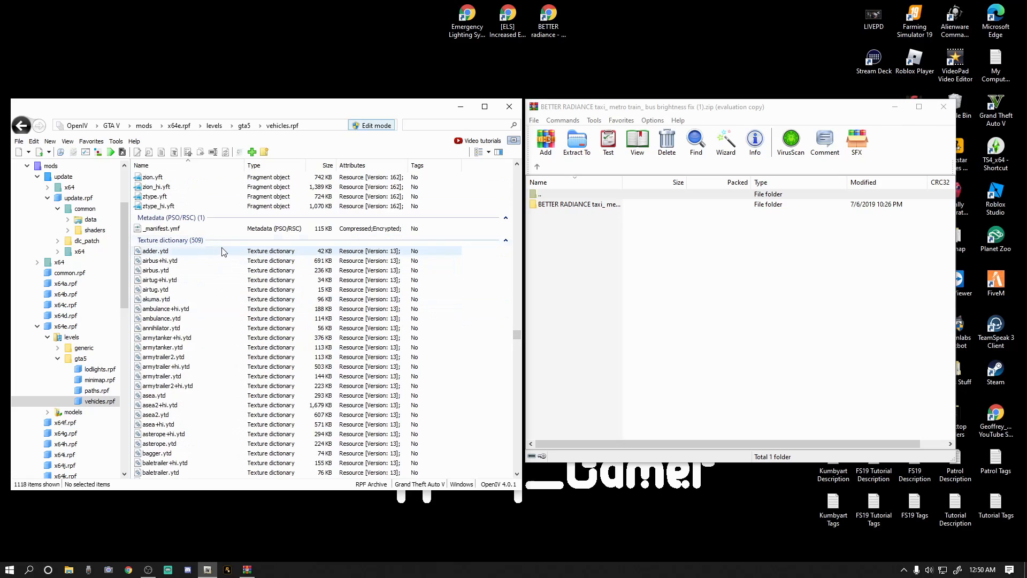
Extract taxi_signs_2.png from the TAXI folder inside the brightness fix archive's "fix files" folder to the desktop.
click(580, 207)
double_click(571, 205)
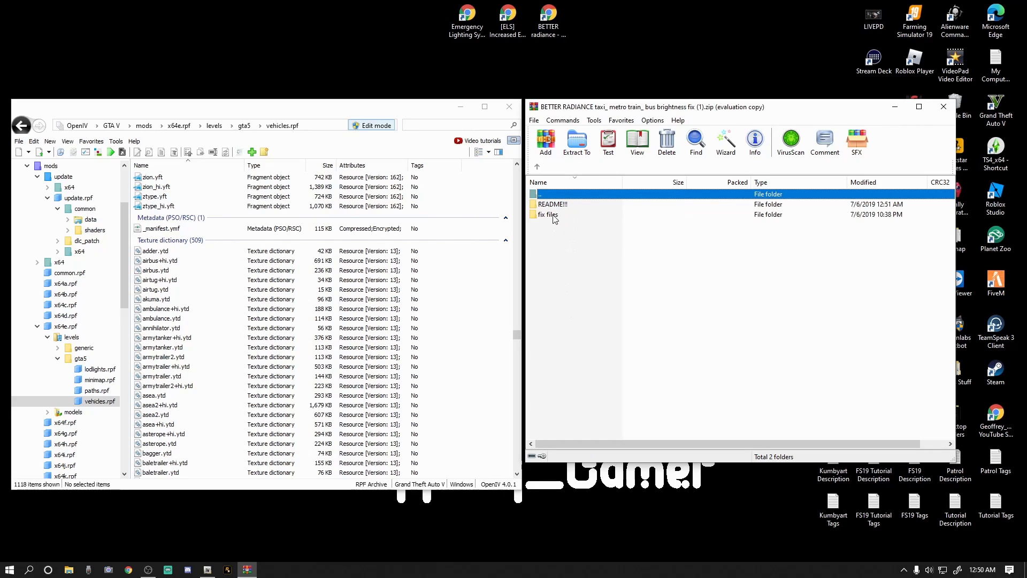
double_click(552, 215)
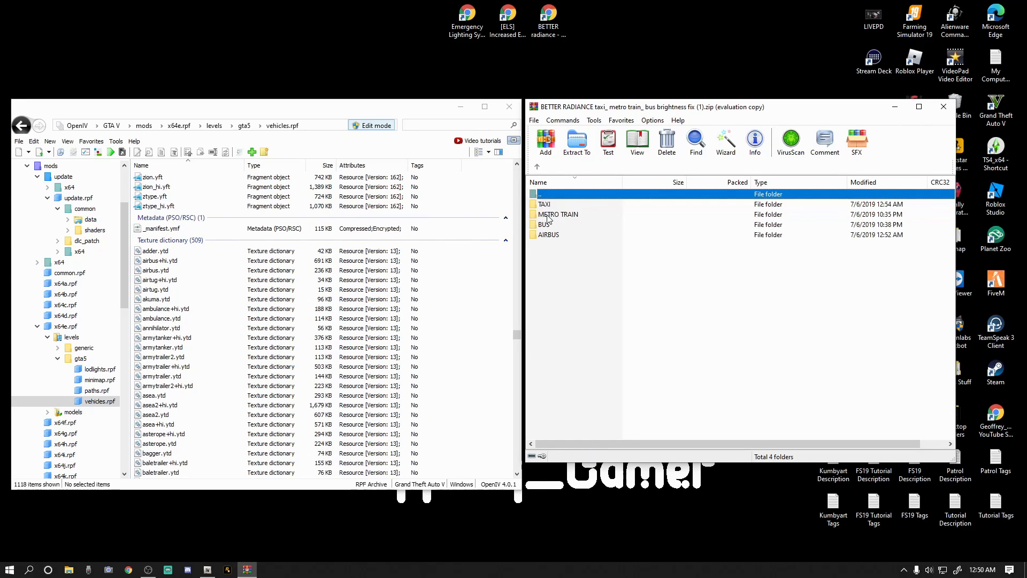
click(581, 311)
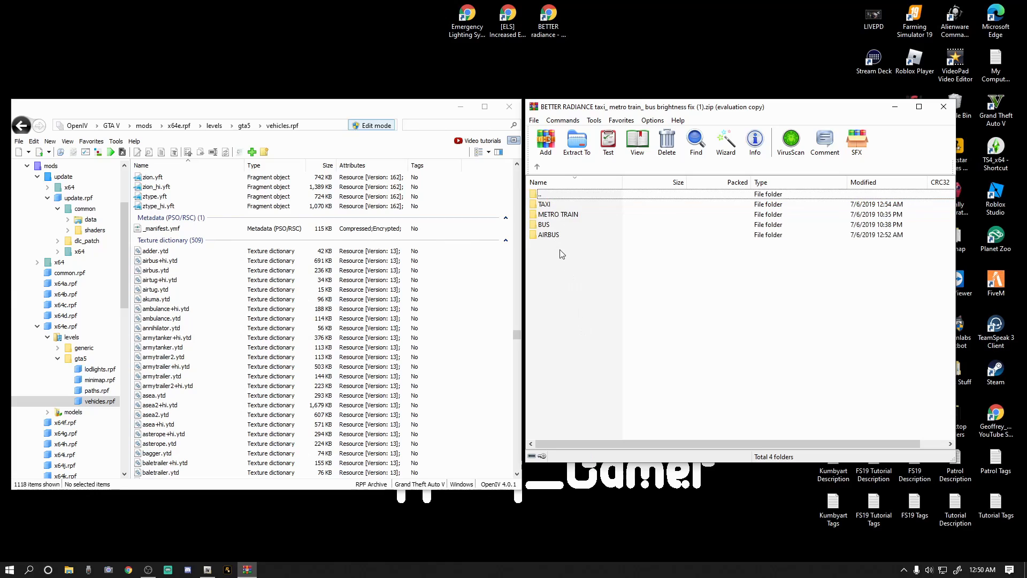
double_click(544, 206)
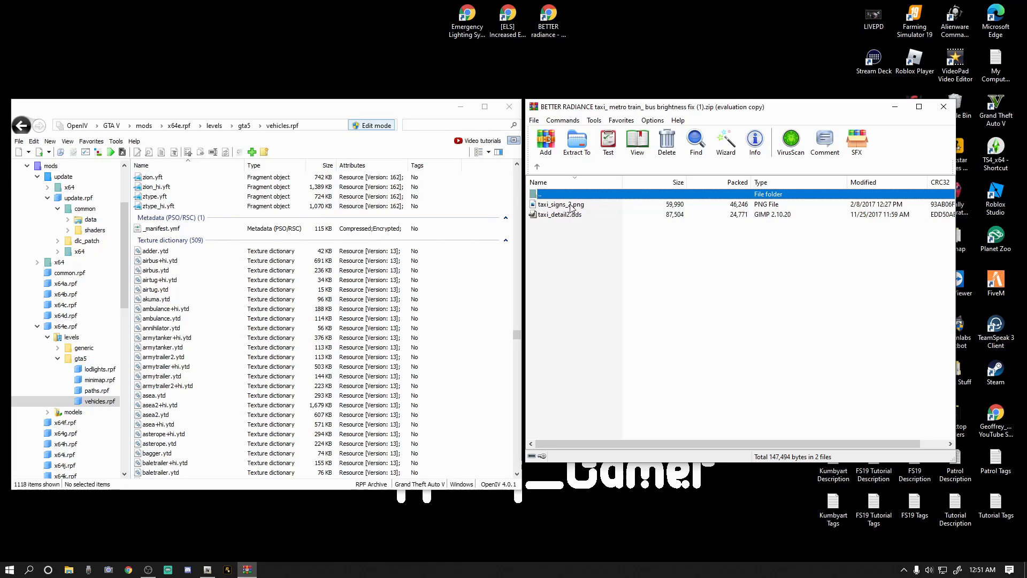
drag(573, 207, 278, 49)
drag(157, 21, 158, 22)
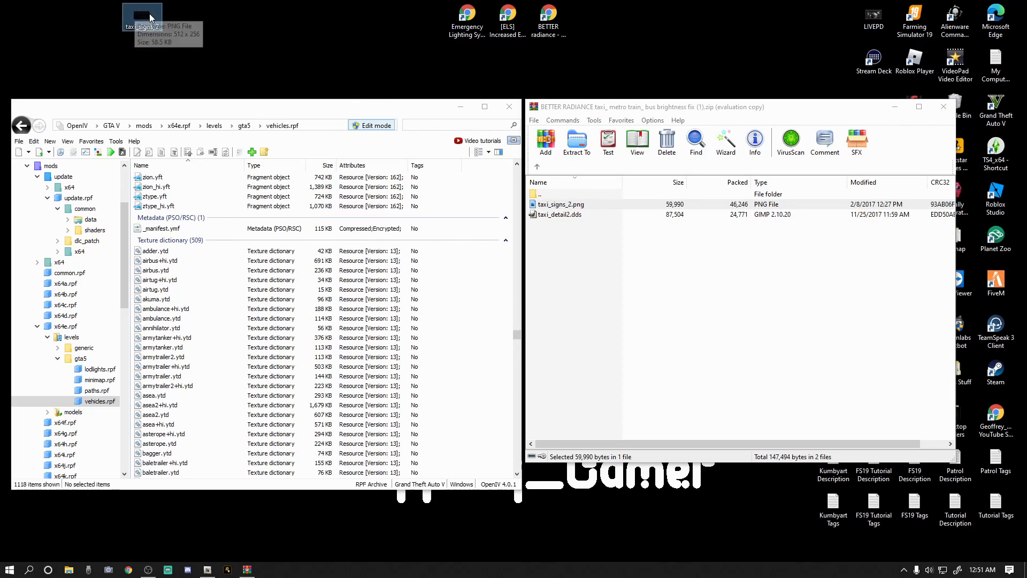
click(537, 167)
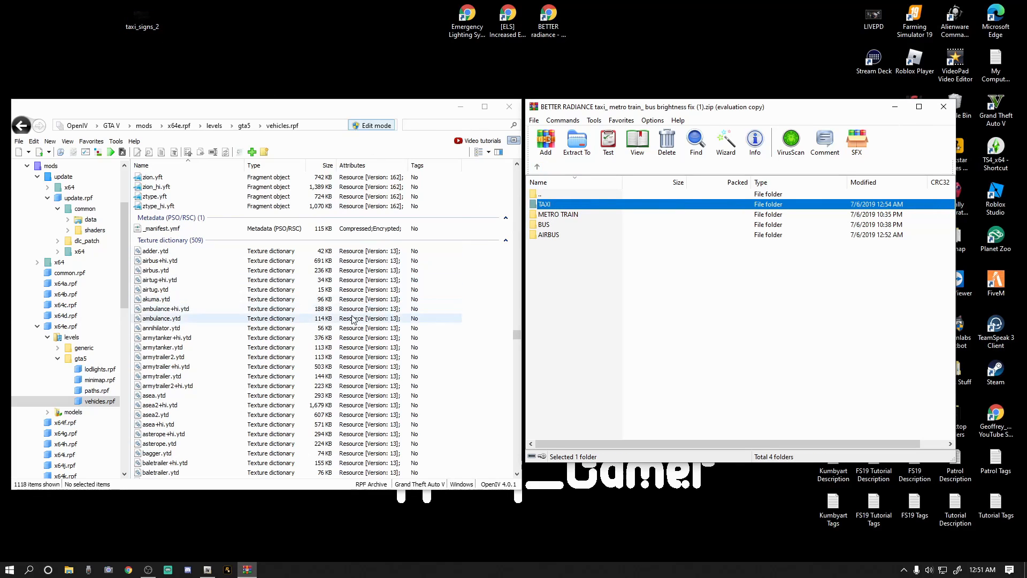
Extract metro_train_ledsign_128.png from the archive's METRO TRAIN folder to the desktop and return to the fix files list.
drag(516, 335, 518, 386)
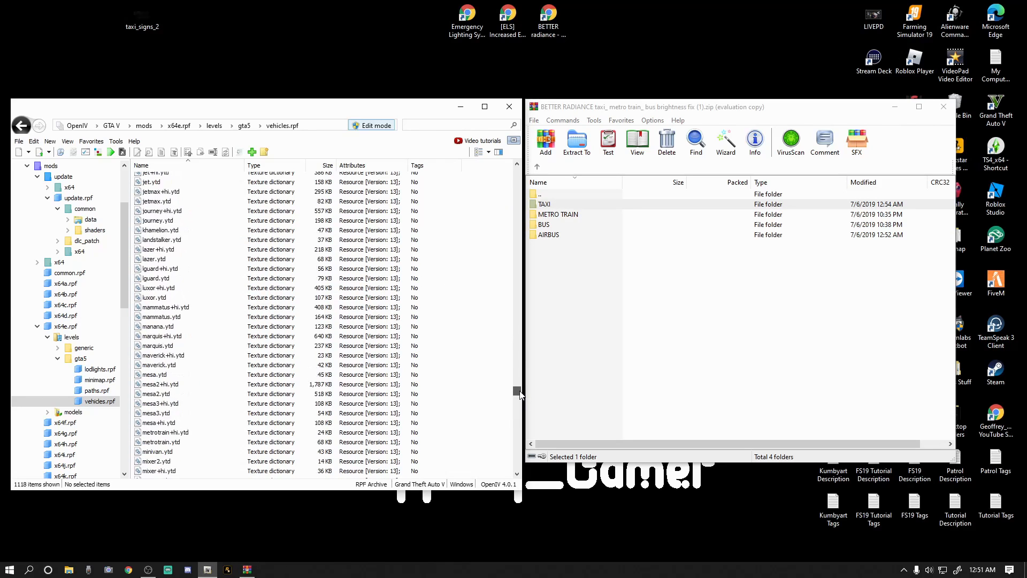
double_click(556, 215)
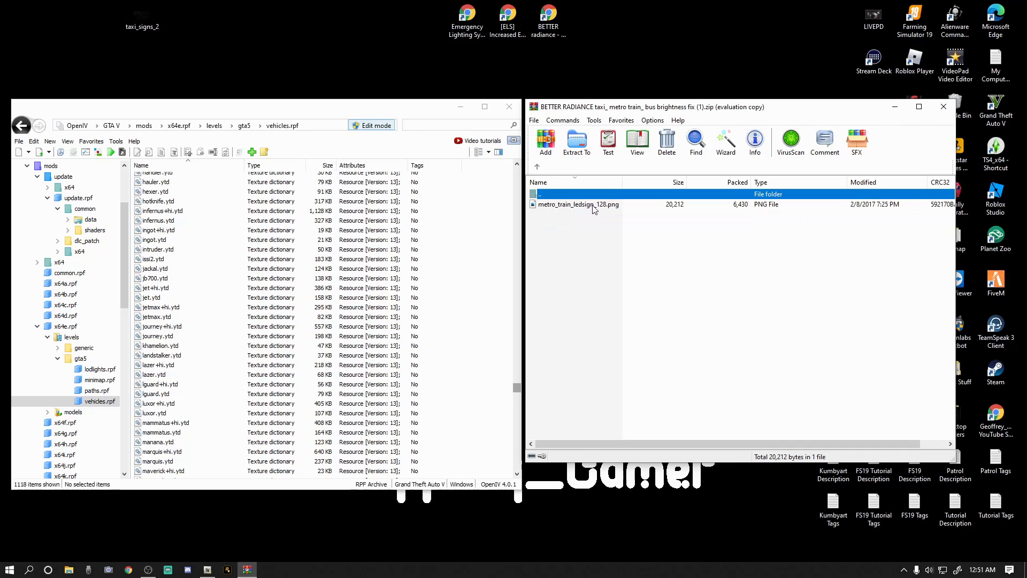
drag(600, 209, 347, 100)
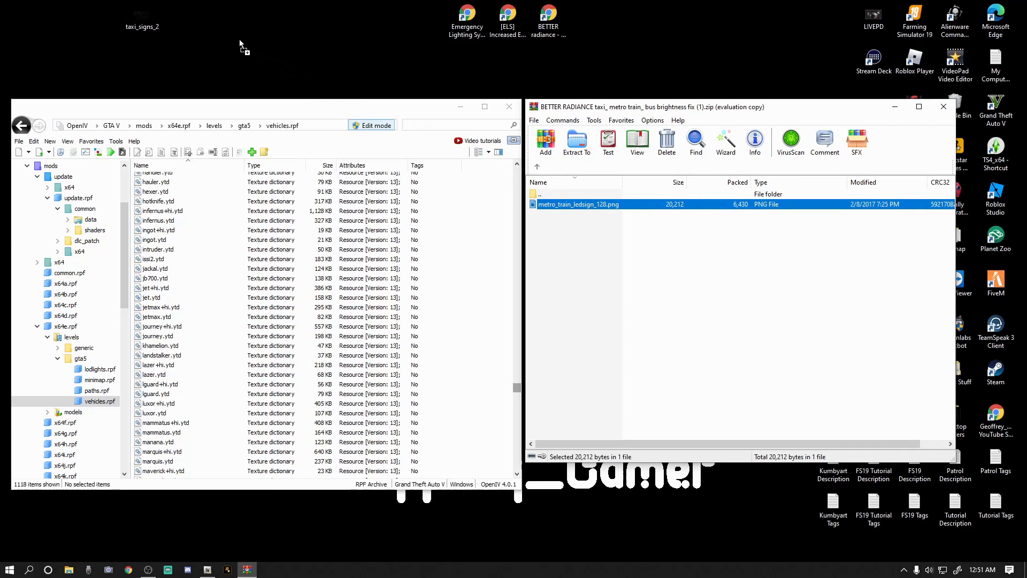
drag(197, 24, 196, 24)
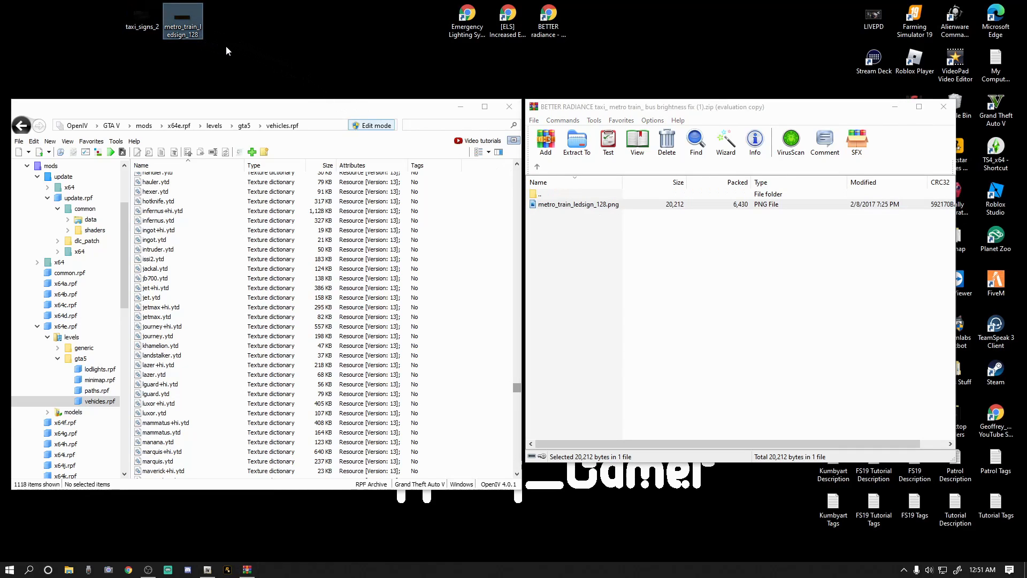
click(313, 93)
click(537, 166)
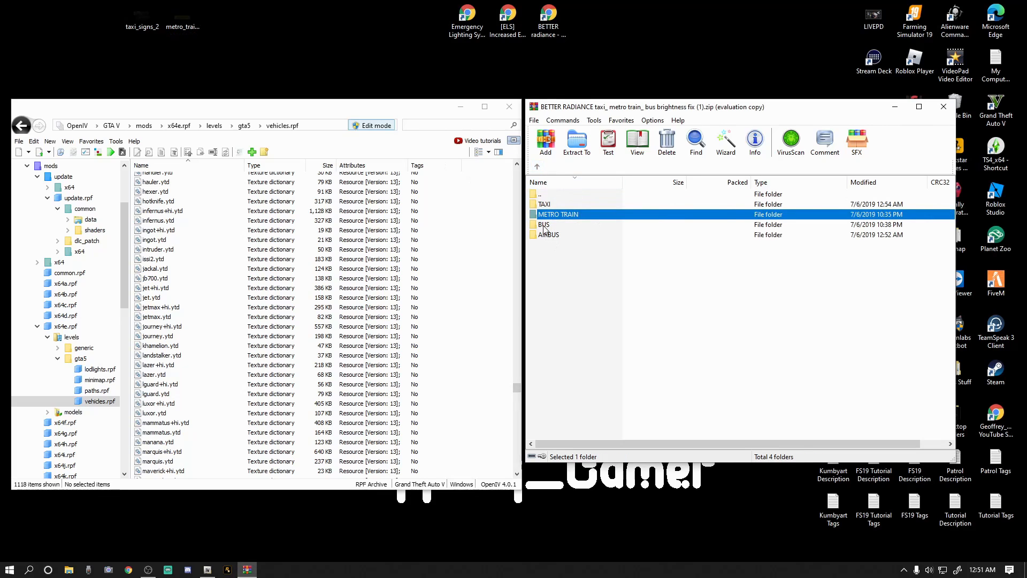
Extract metro_bus_ledsign.png from the archive's BUS folder to the desktop and return to the fix files list.
double_click(545, 226)
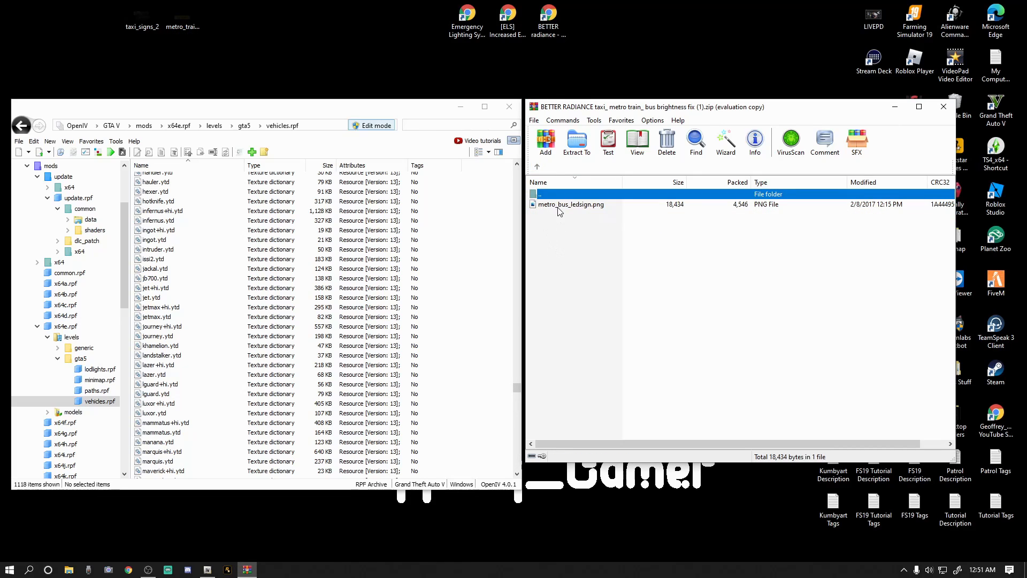
drag(585, 209, 305, 67)
mouse_move(242, 17)
mouse_down()
mouse_move(251, 20)
mouse_move(224, 19)
mouse_up()
click(537, 167)
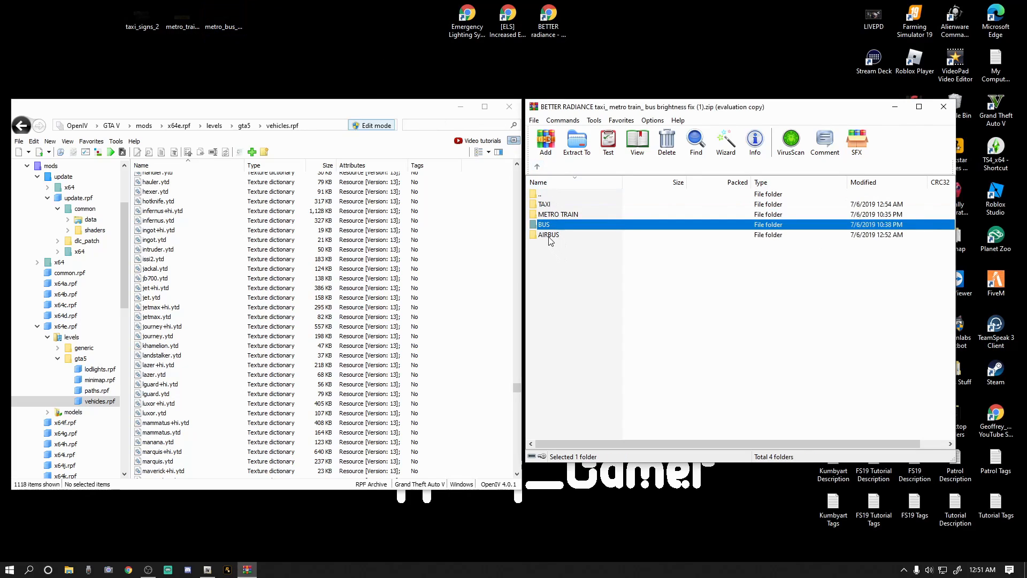
Extract airbus_ledsign.png from the archive's AIRBUS folder to the desktop and close the archive.
double_click(549, 237)
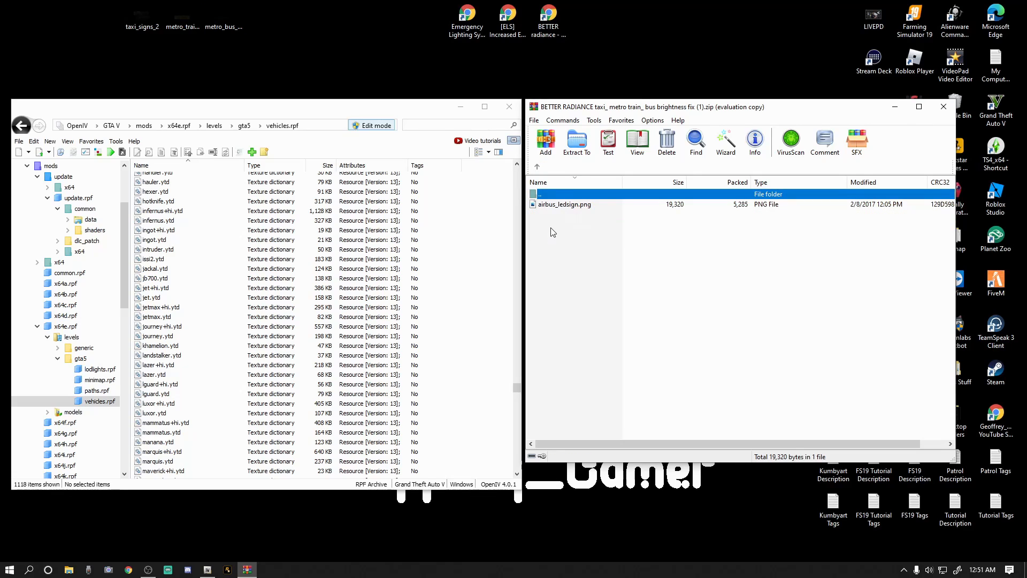
click(571, 209)
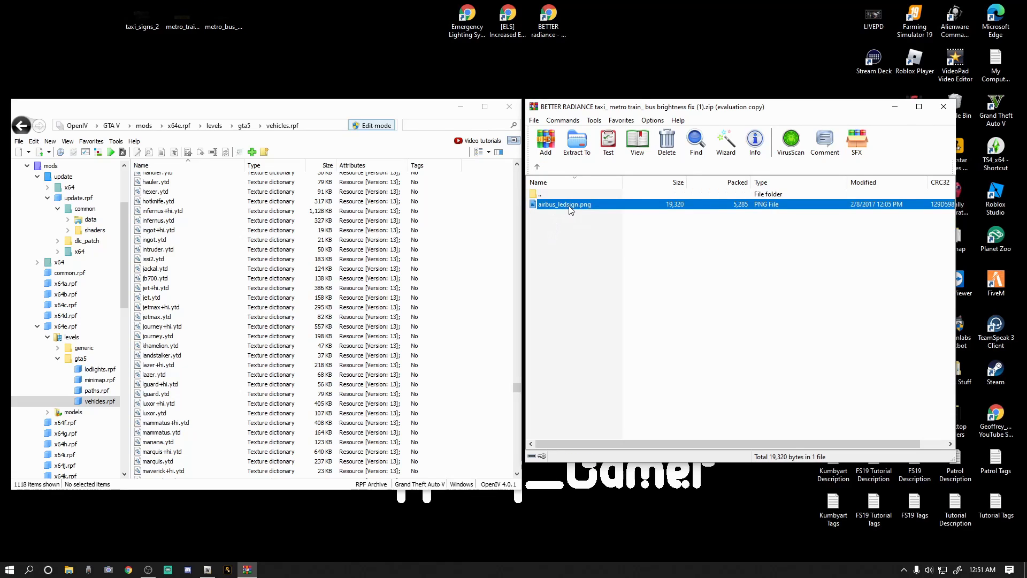
drag(571, 209, 361, 71)
drag(280, 27, 280, 26)
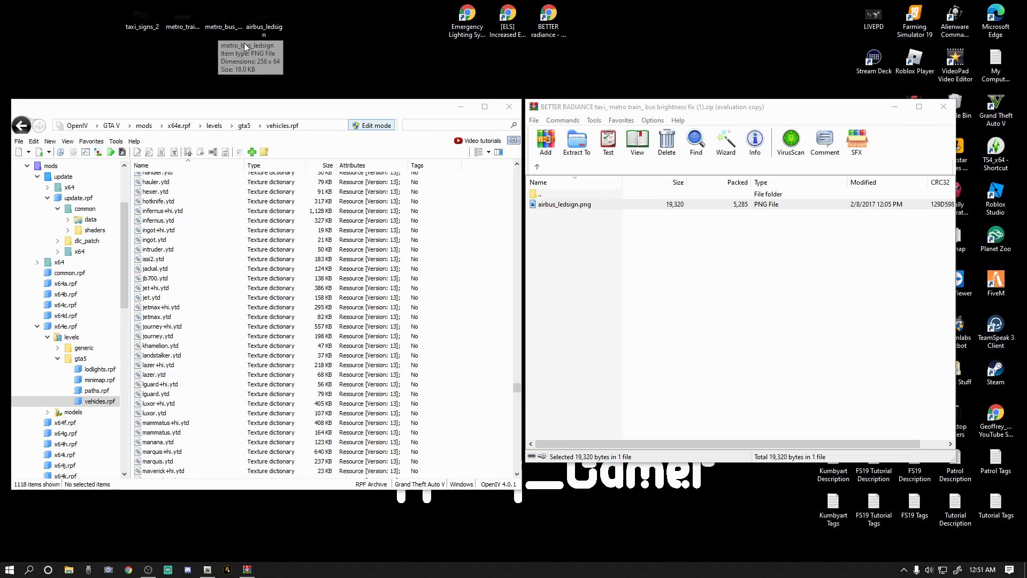
click(537, 167)
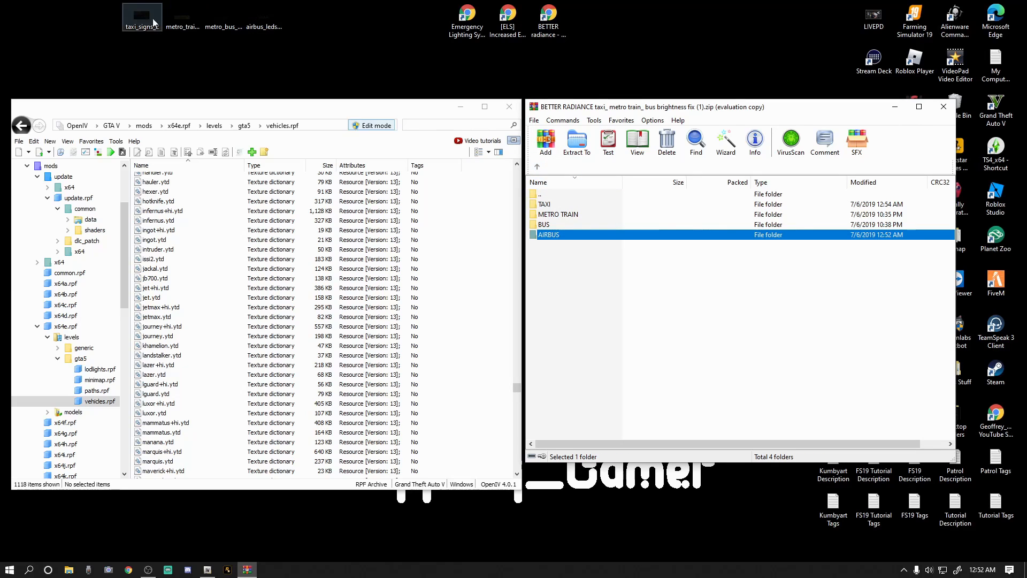
click(943, 107)
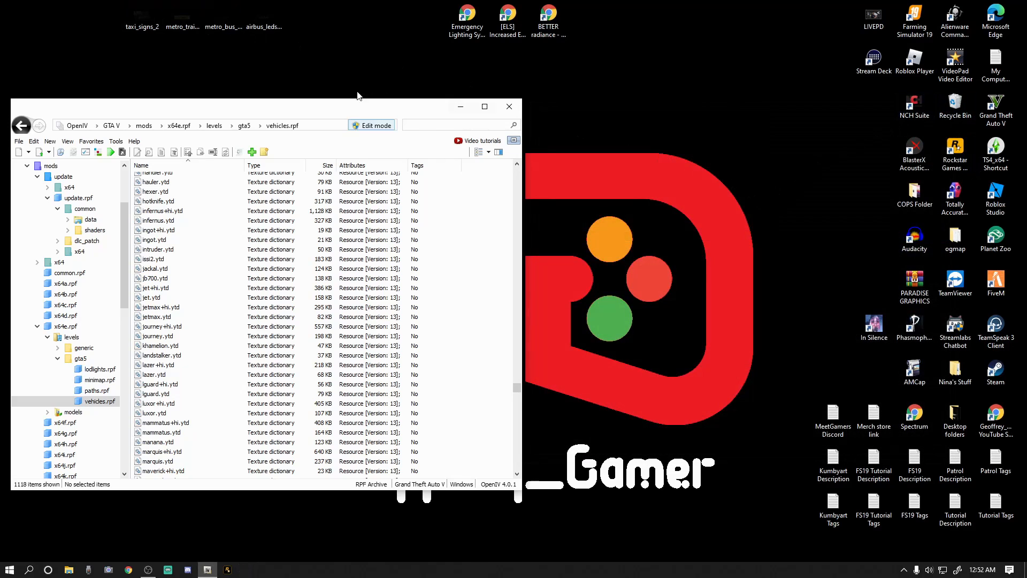
Move the OpenIV window clear of the extracted desktop images and open taxi.ytd from vehicles.rpf in the texture editor.
drag(321, 108, 452, 110)
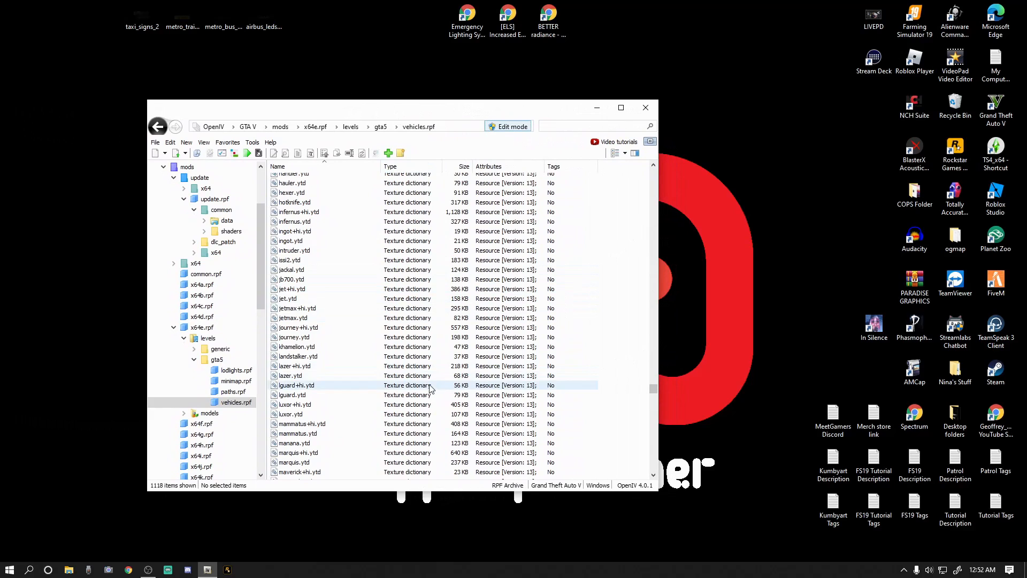
drag(652, 391, 656, 441)
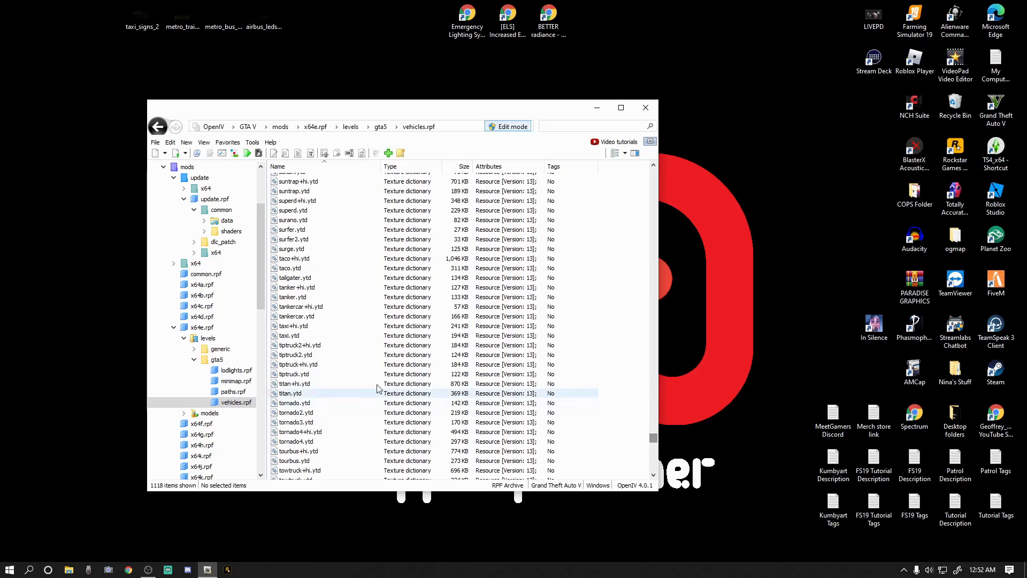
double_click(298, 336)
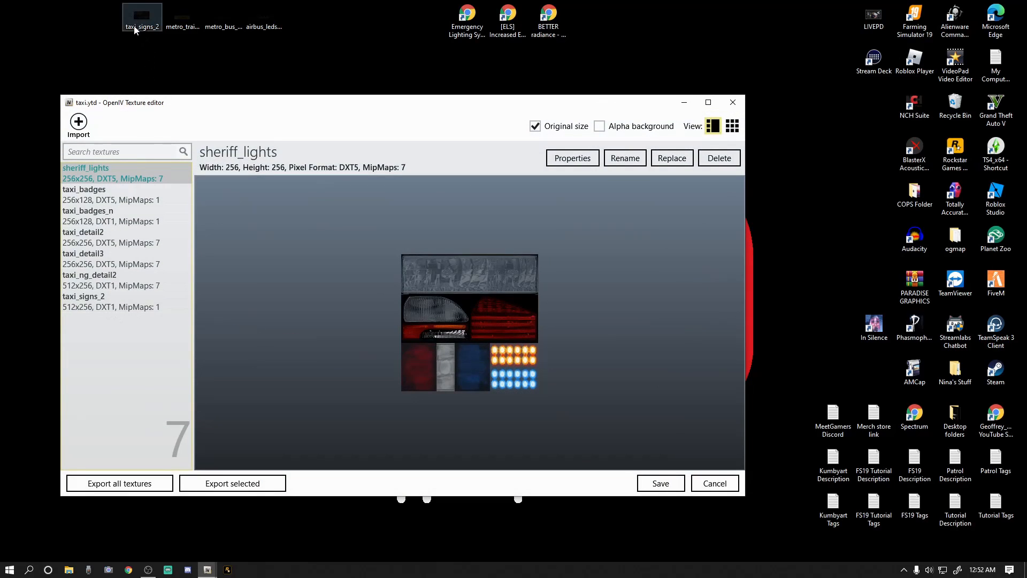
click(100, 305)
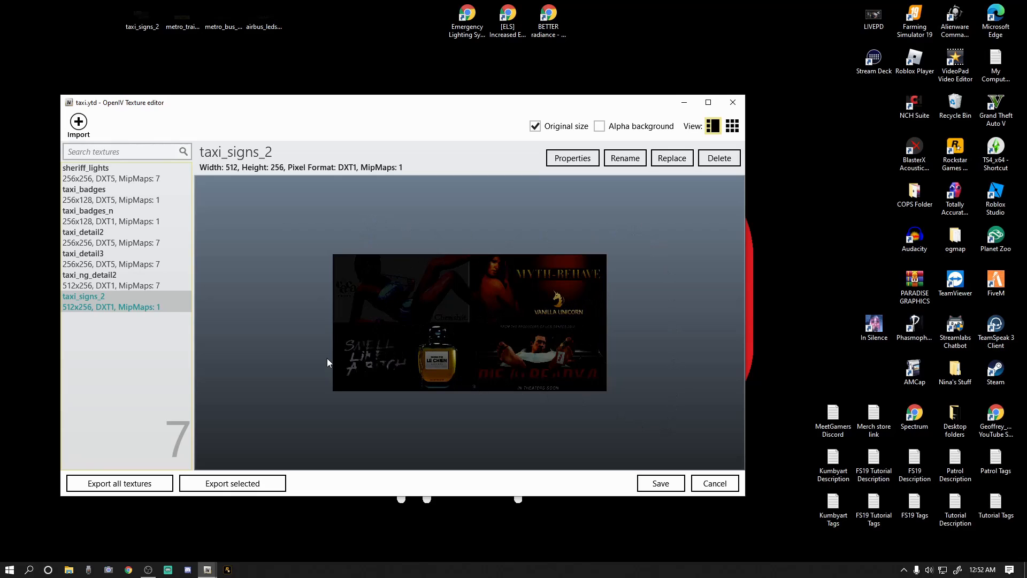
click(673, 159)
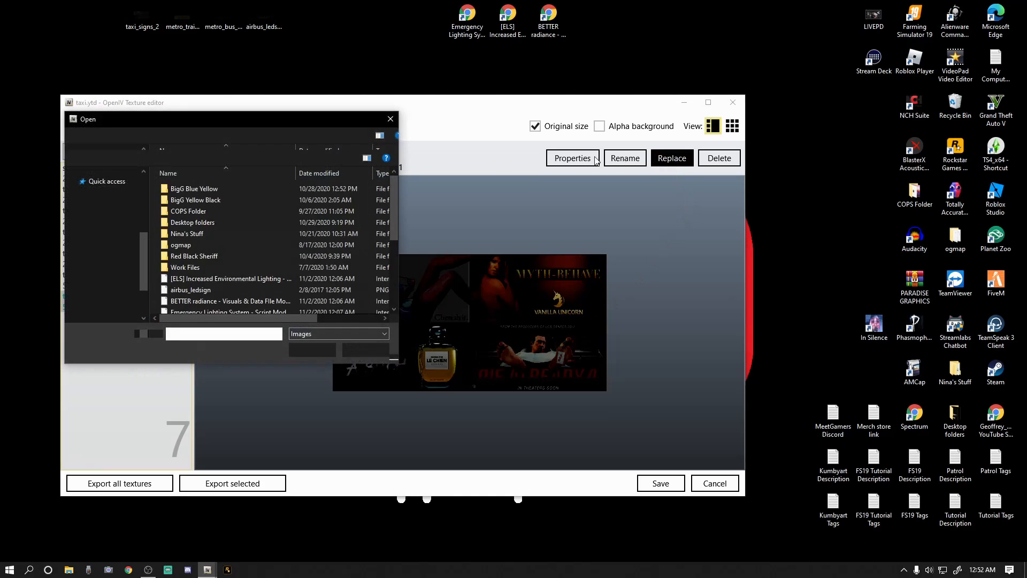
drag(170, 119, 259, 134)
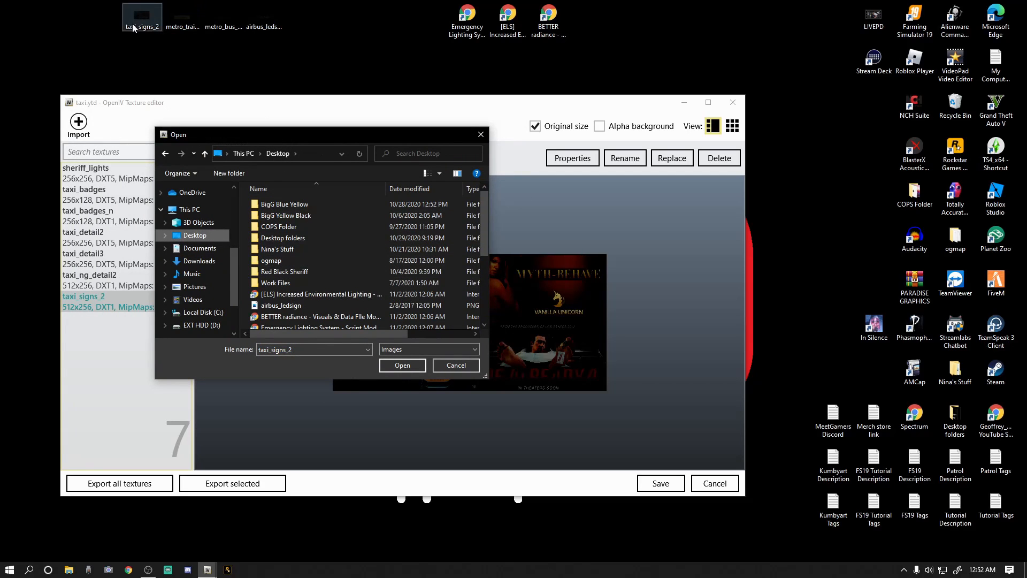
scroll(313, 289, down, 4)
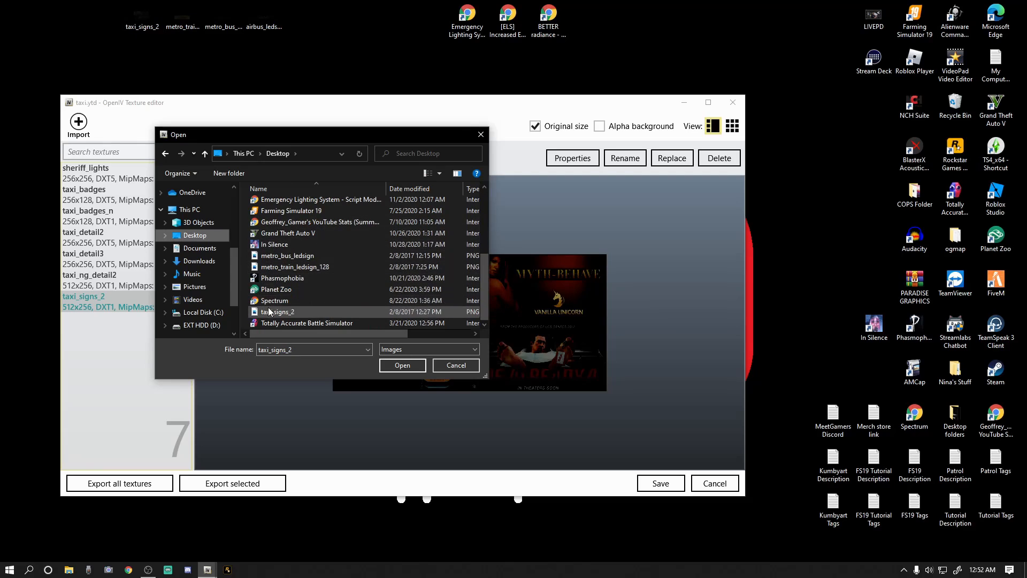
click(288, 317)
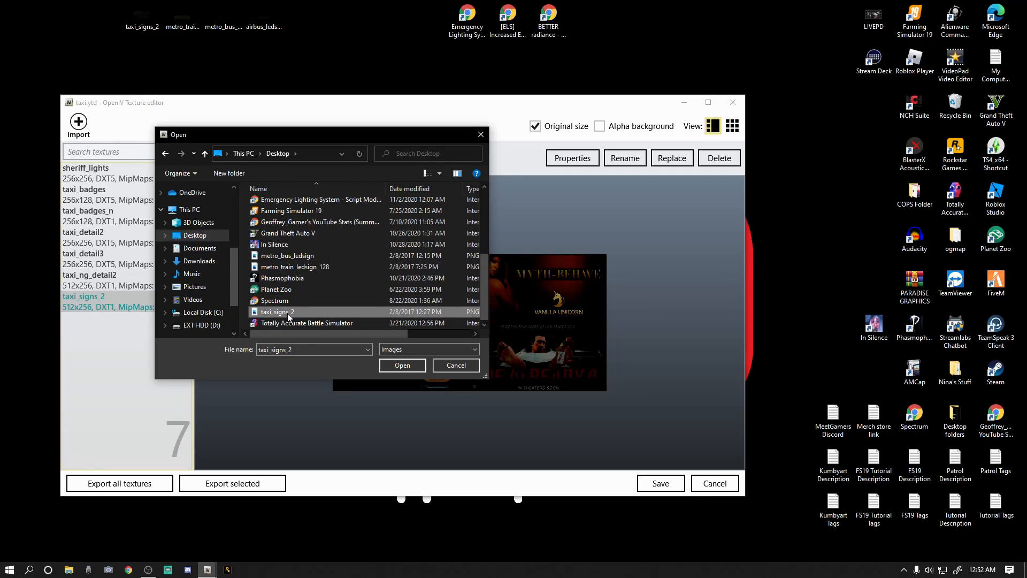
drag(301, 351, 254, 351)
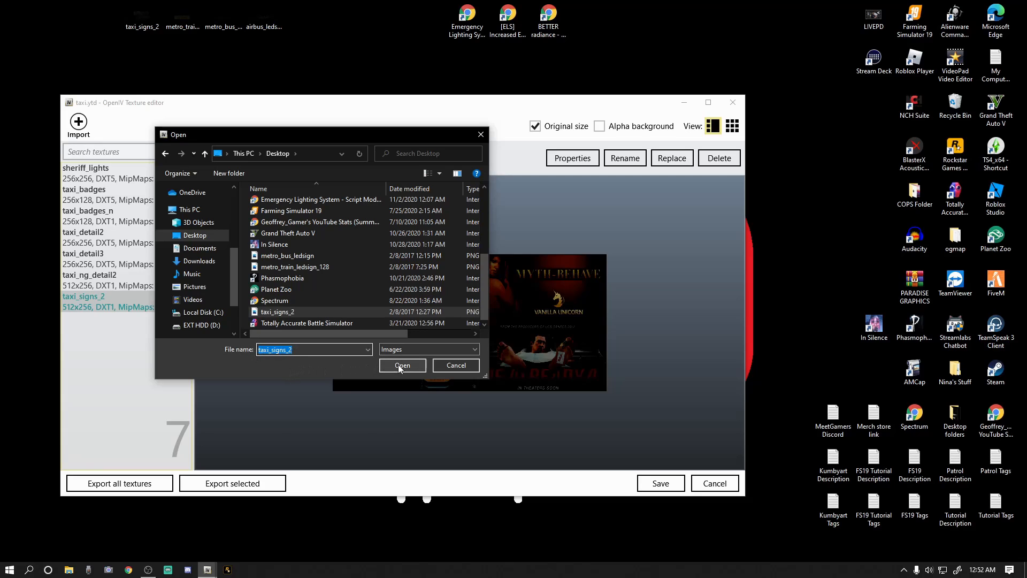
click(480, 136)
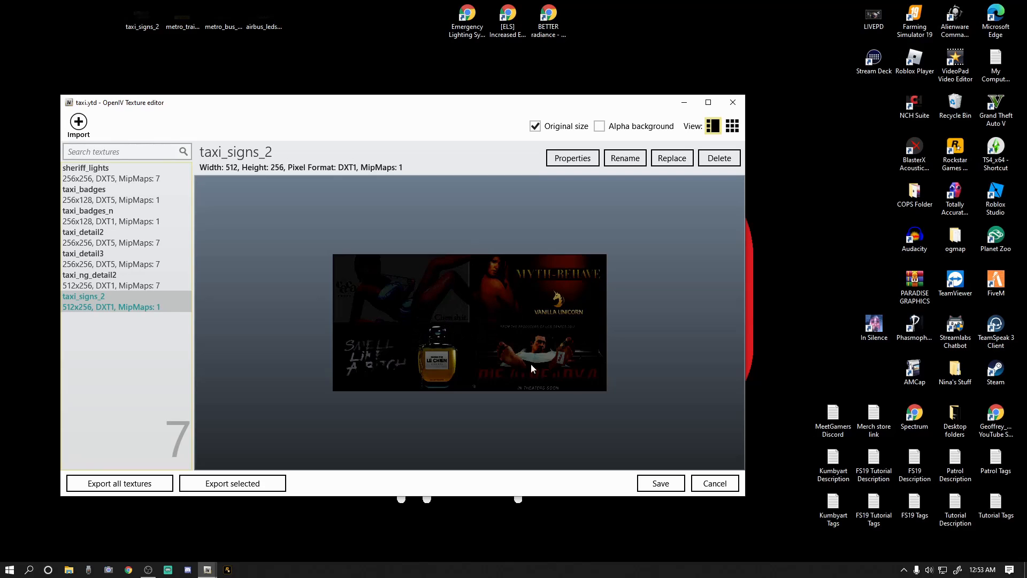
Save taxi.ytd and delete the taxi_signs_2 image from the desktop.
click(658, 483)
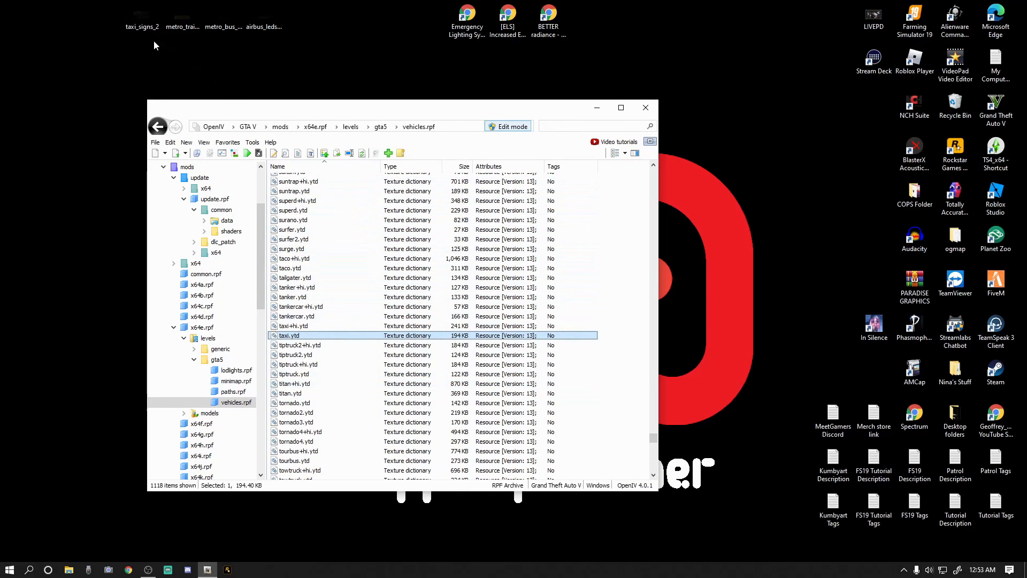
right_click(137, 20)
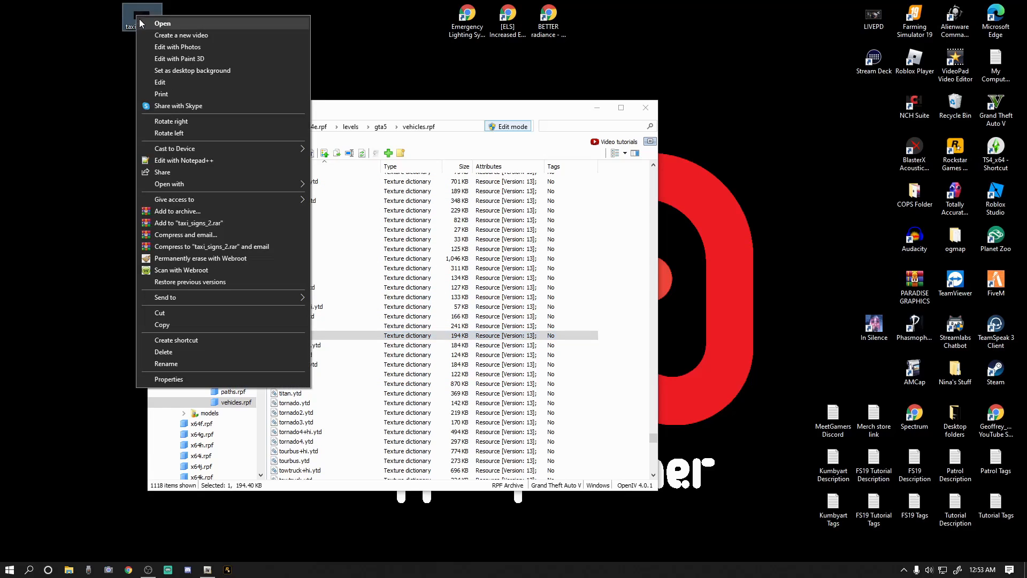
click(174, 353)
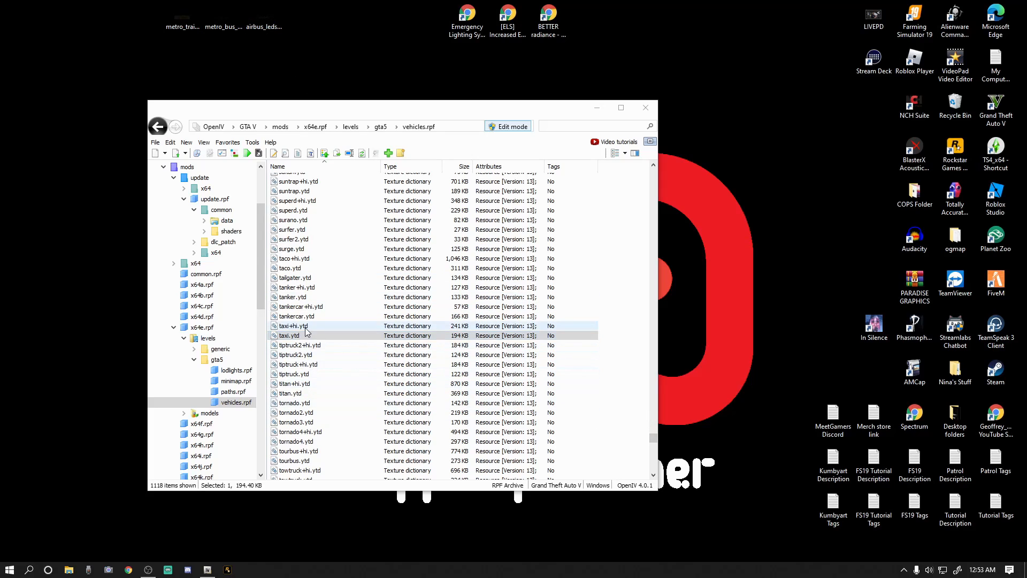
Open airbus.ytd from vehicles.rpf and replace its airbus_ledsign texture with the airbus_ledsign image on the desktop.
drag(654, 439, 655, 344)
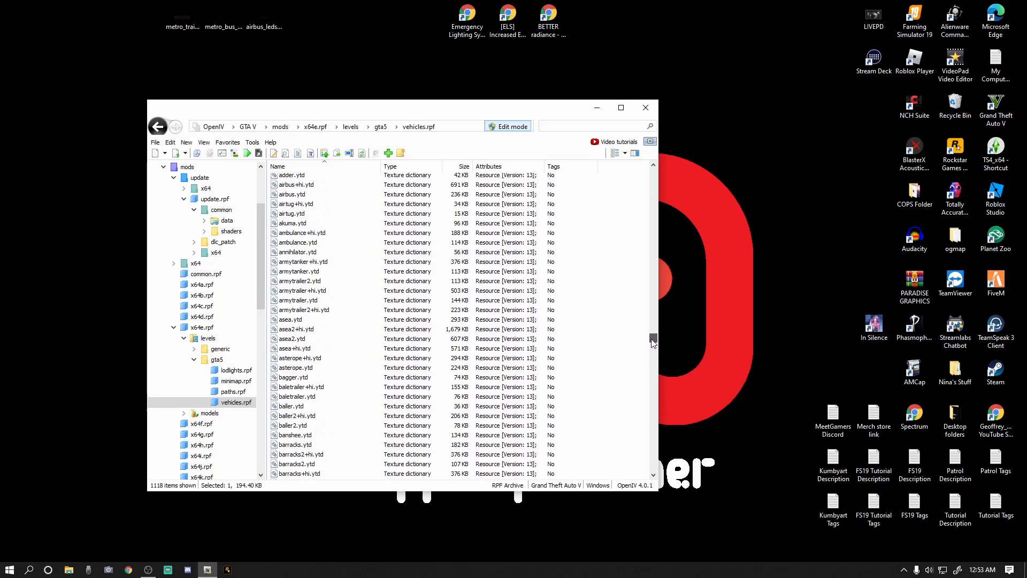
double_click(292, 195)
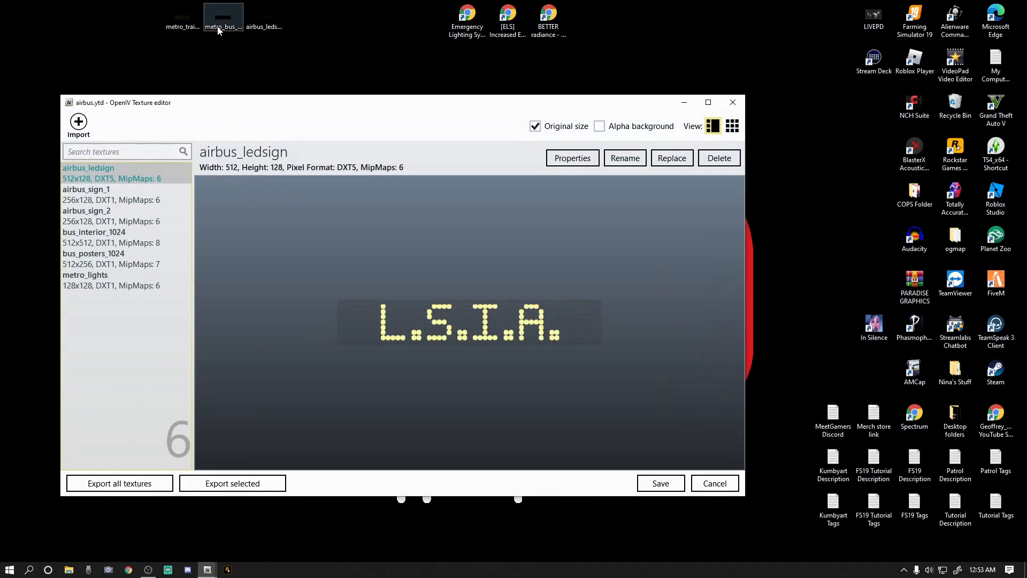
click(264, 25)
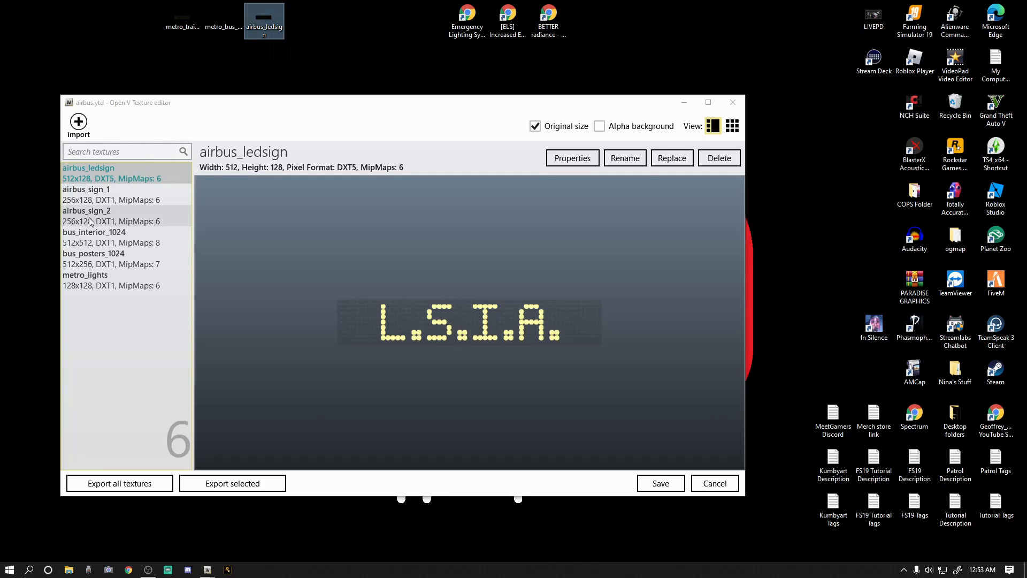
click(79, 193)
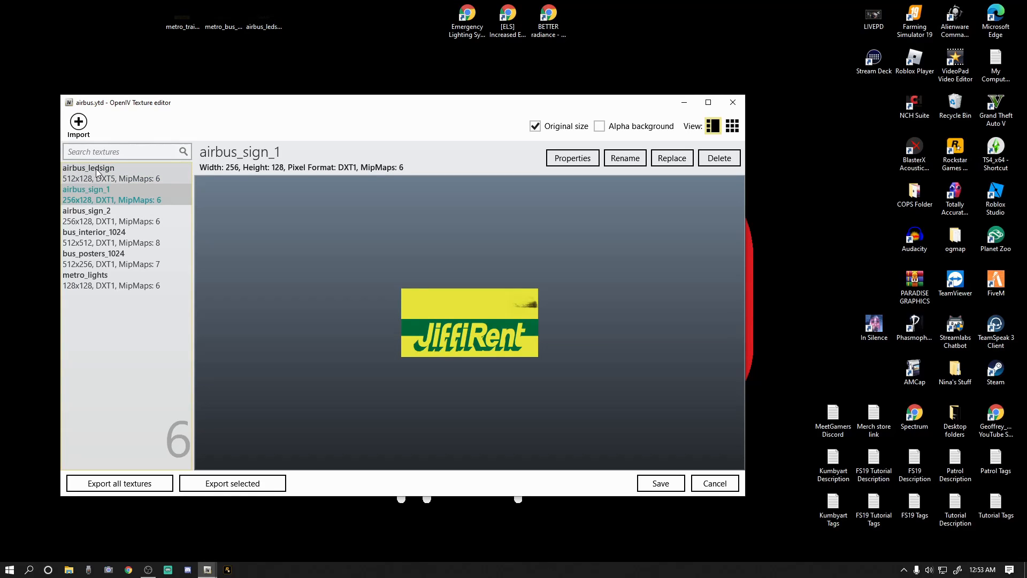
click(97, 172)
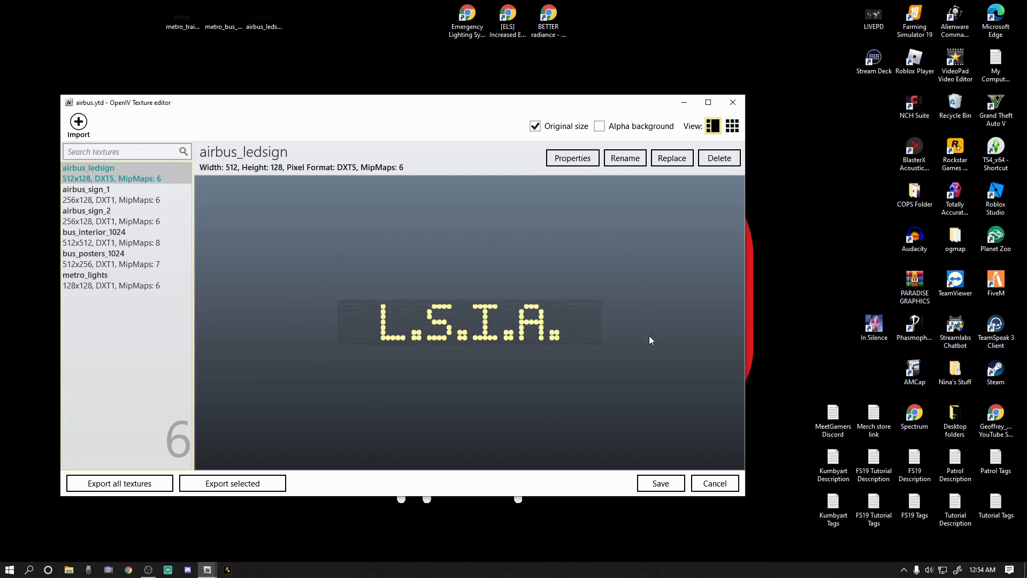
click(666, 160)
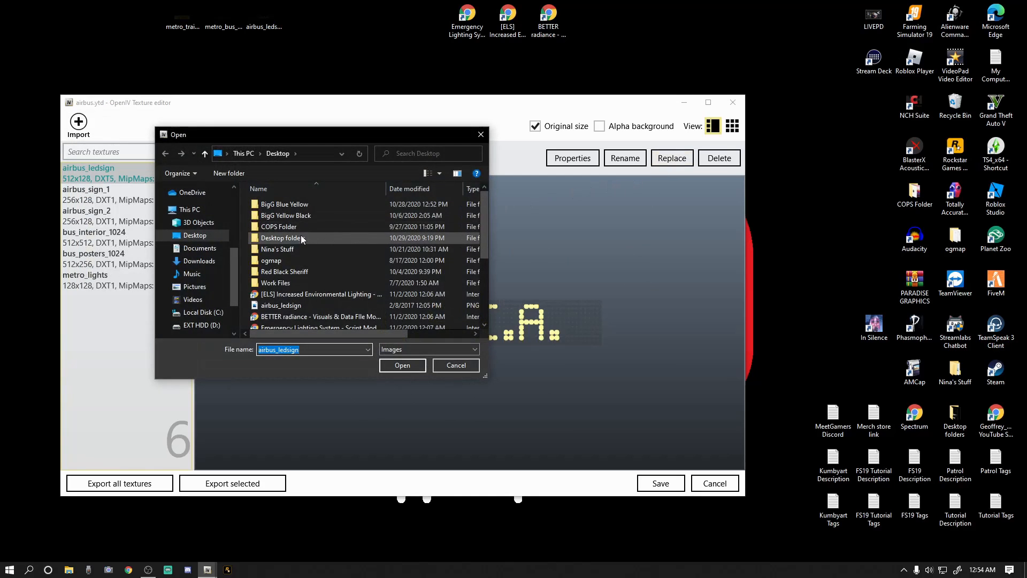
click(178, 235)
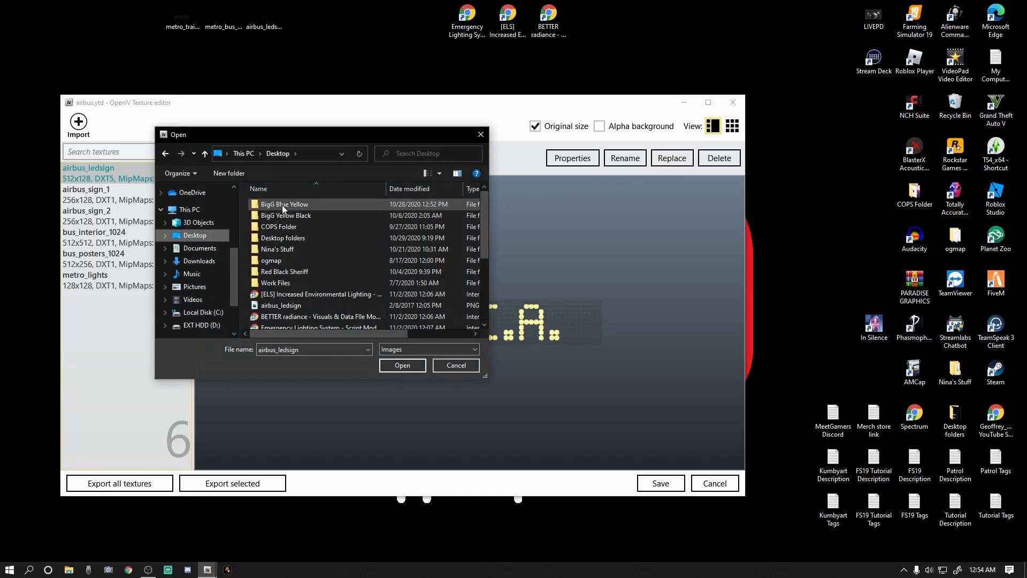
click(296, 308)
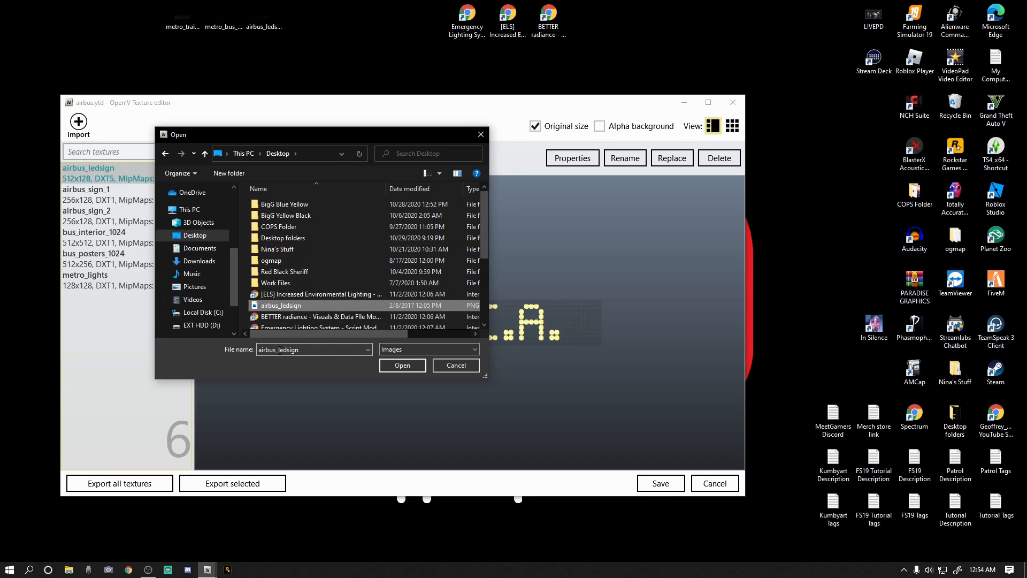
click(394, 366)
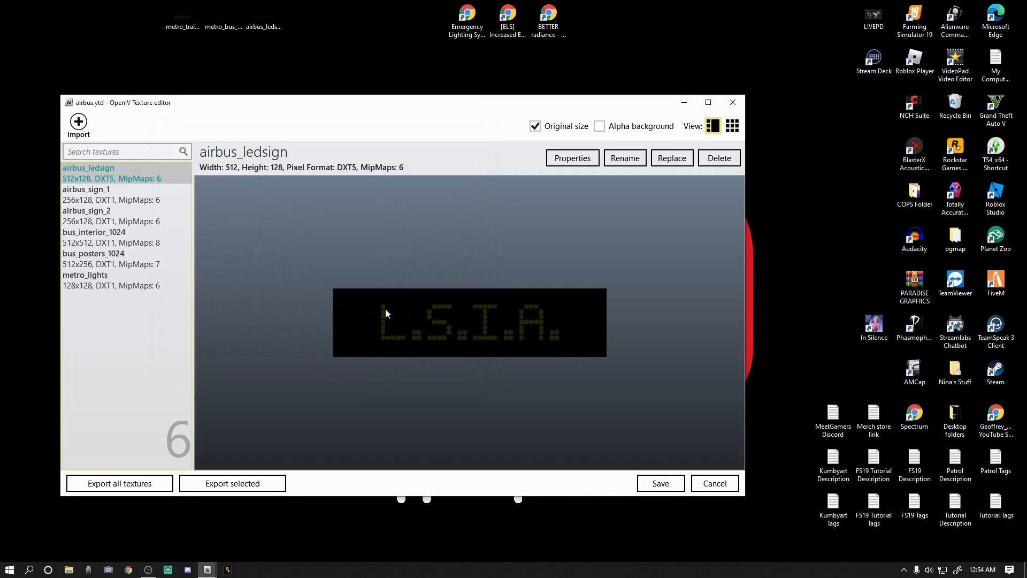
Save airbus.ytd and delete the airbus_ledsign image from the desktop.
click(660, 484)
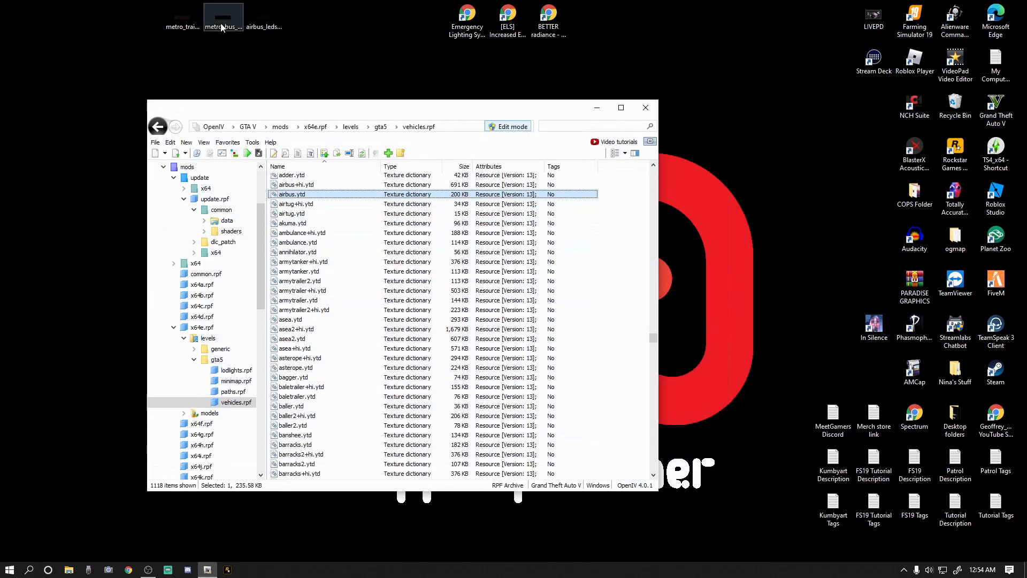
right_click(262, 22)
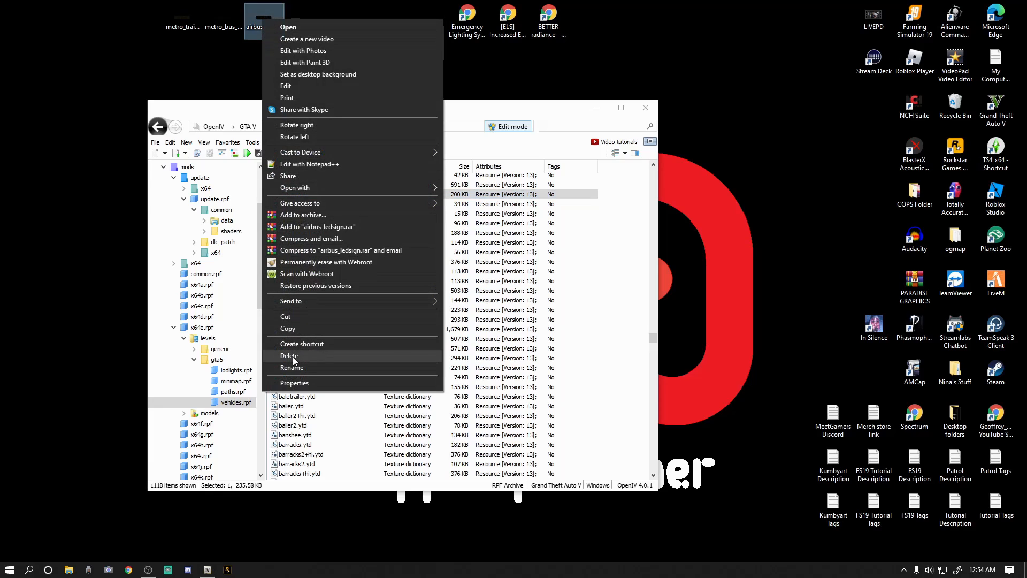
click(290, 355)
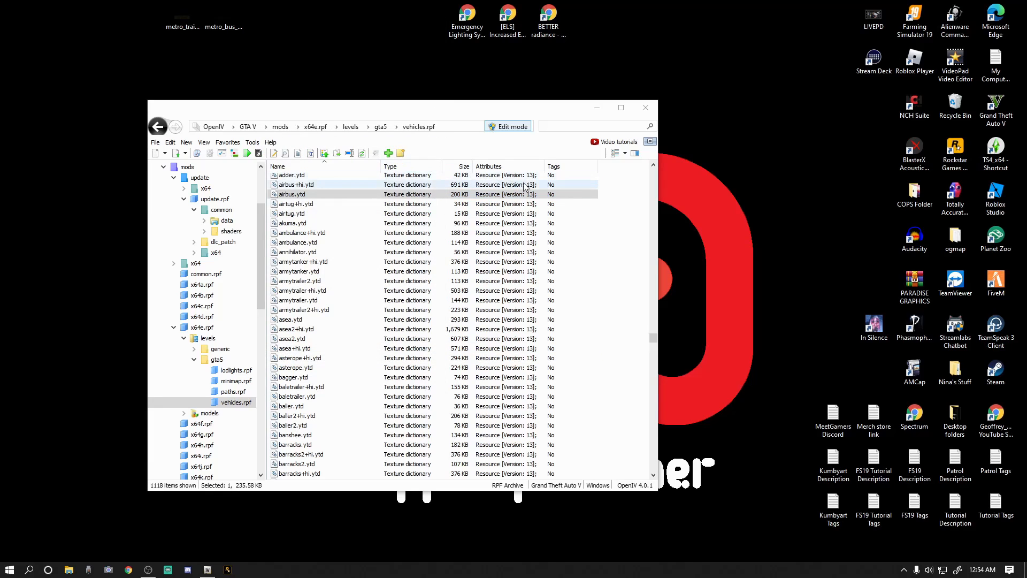
Open metrotrain.ytd from vehicles.rpf and replace its metro_train_ledsign_128 texture with the desktop image of the same name.
click(654, 342)
drag(654, 342, 657, 396)
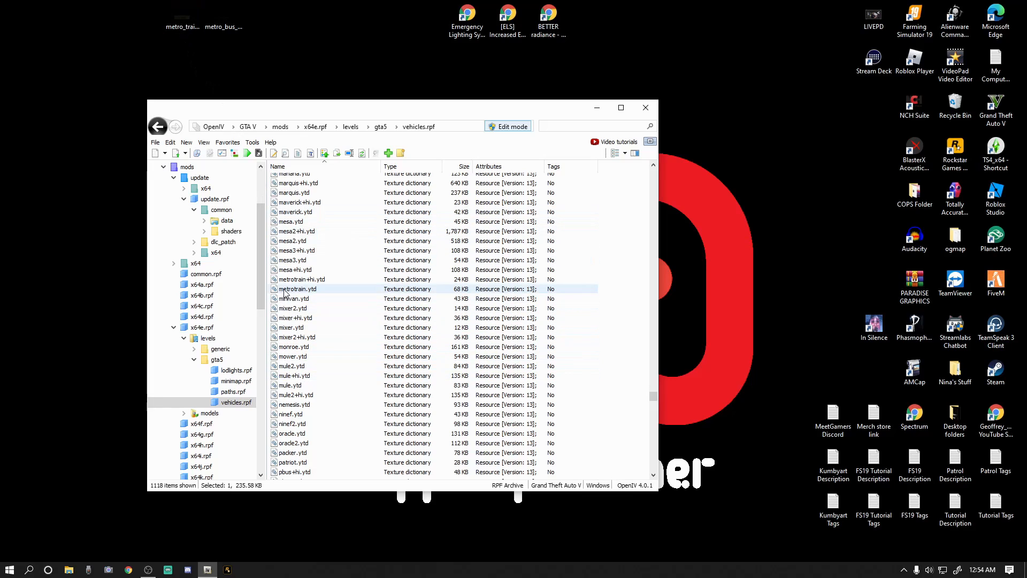
double_click(312, 291)
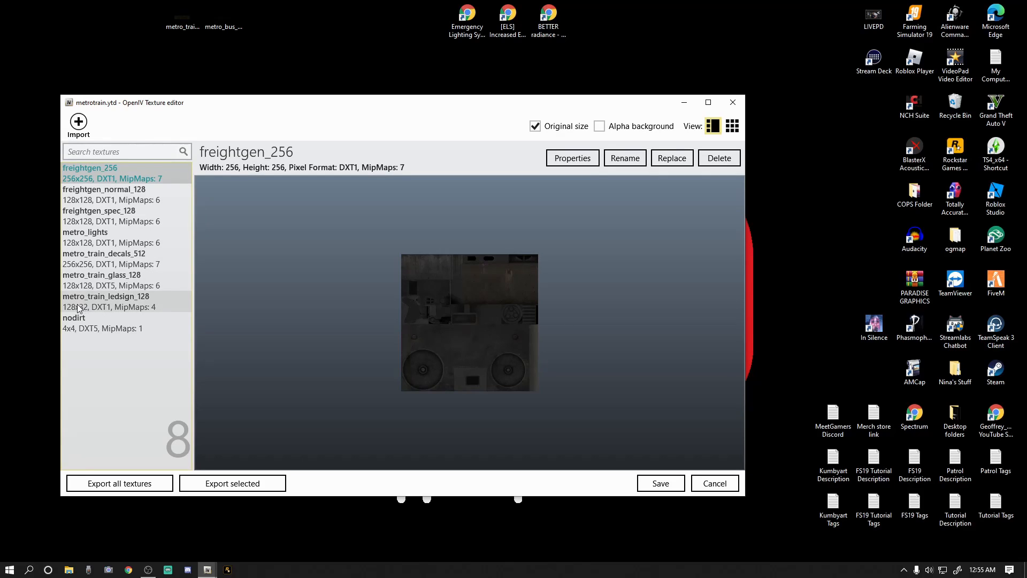
click(134, 304)
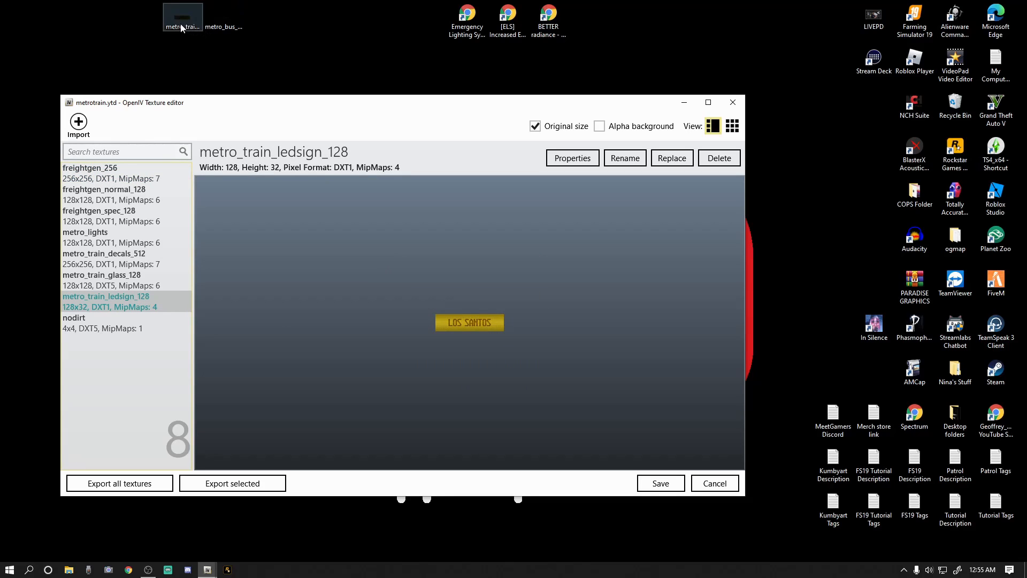
click(671, 158)
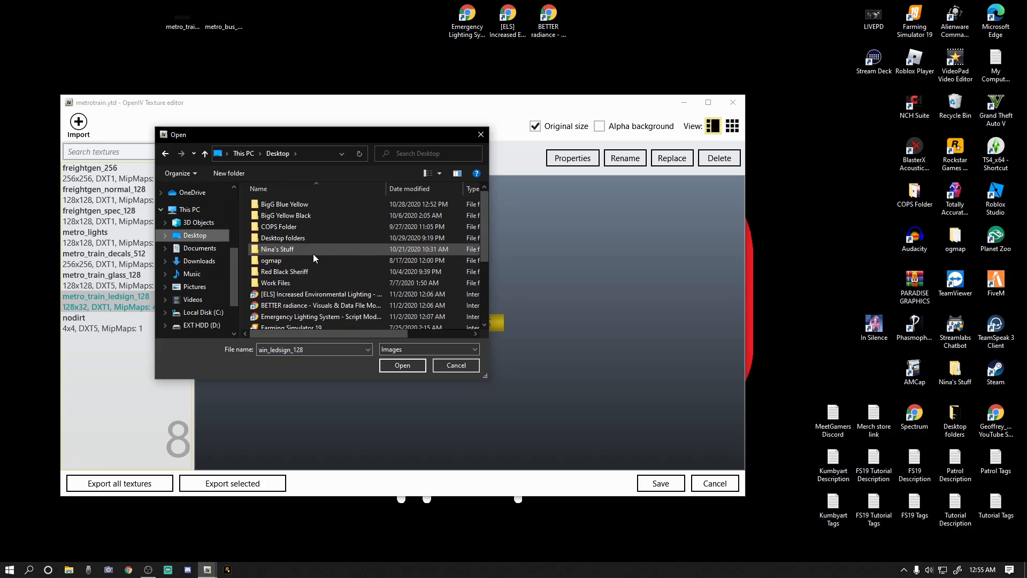
scroll(313, 255, down, 3)
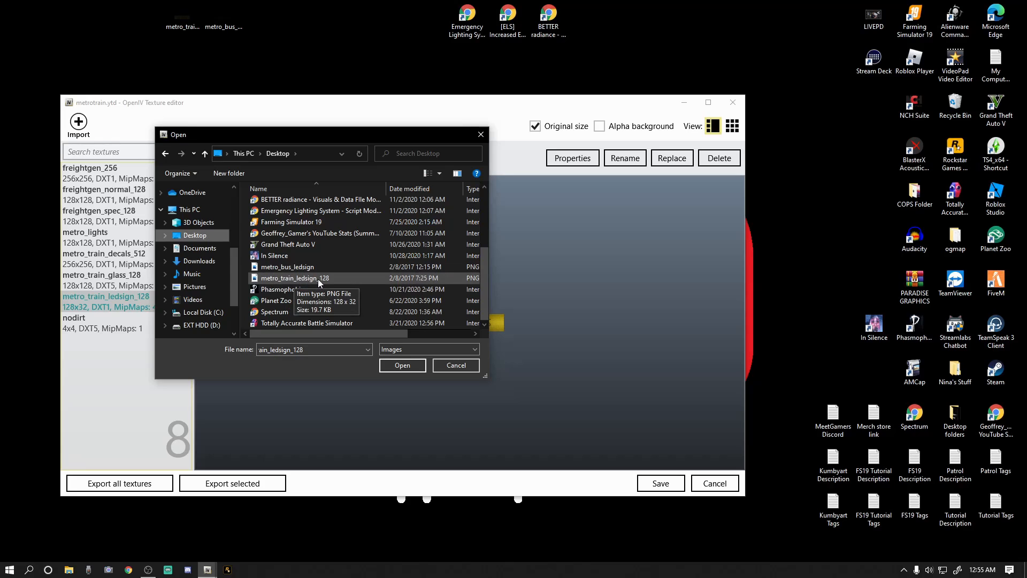
click(298, 278)
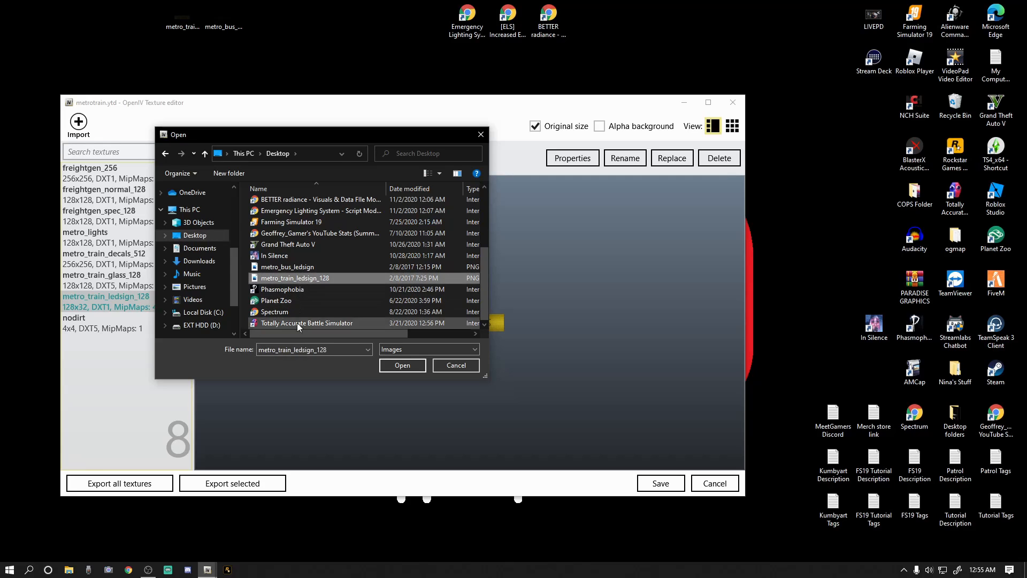
click(412, 365)
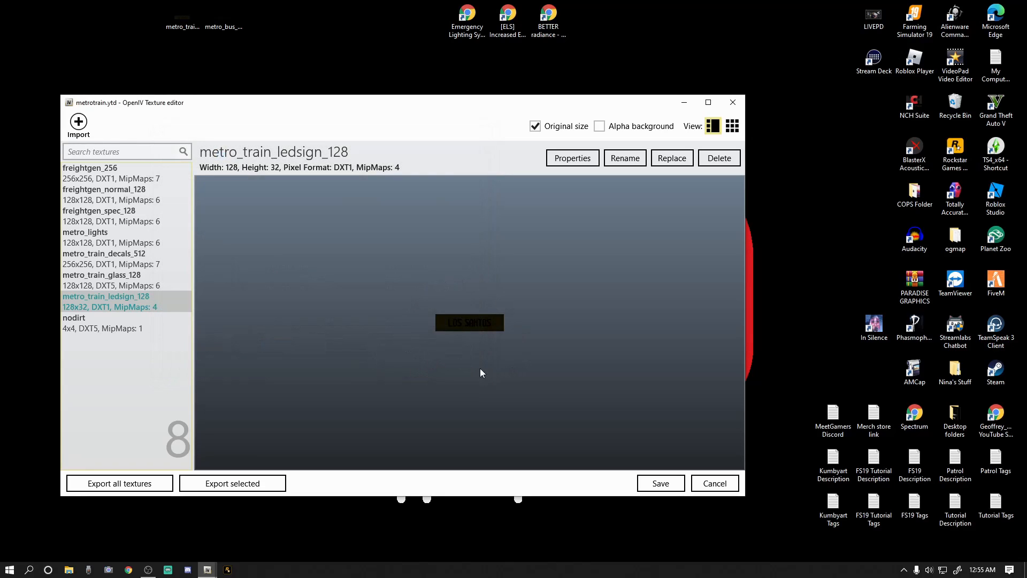
Save metrotrain.ytd and delete the metro_train_ledsign_128 image from the desktop.
click(661, 483)
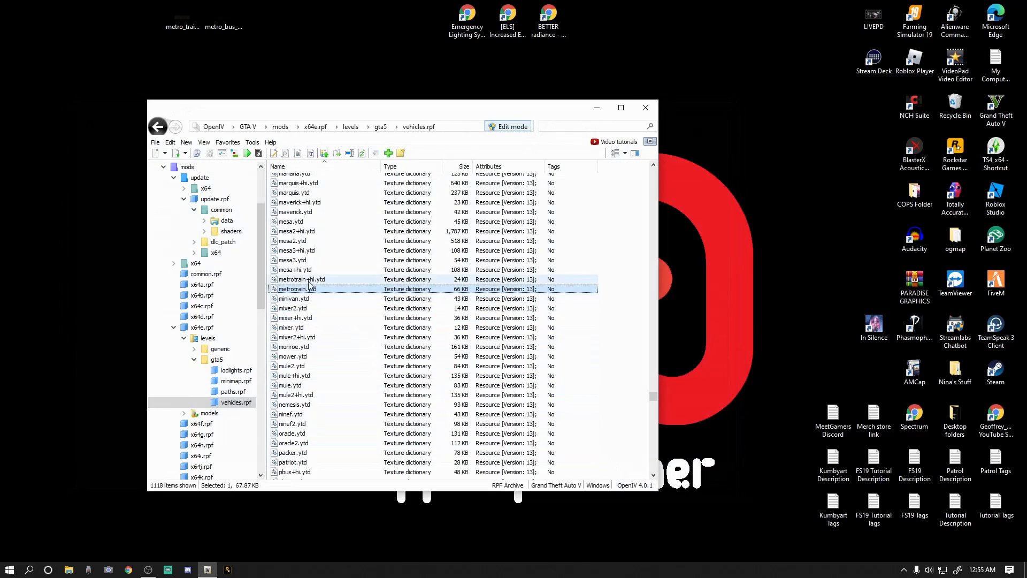
right_click(181, 15)
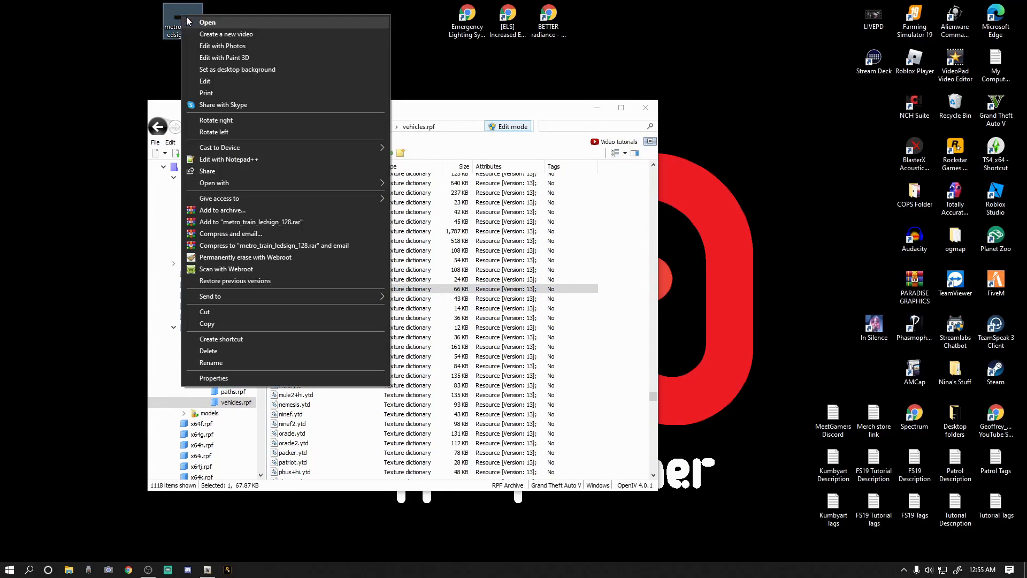
click(215, 350)
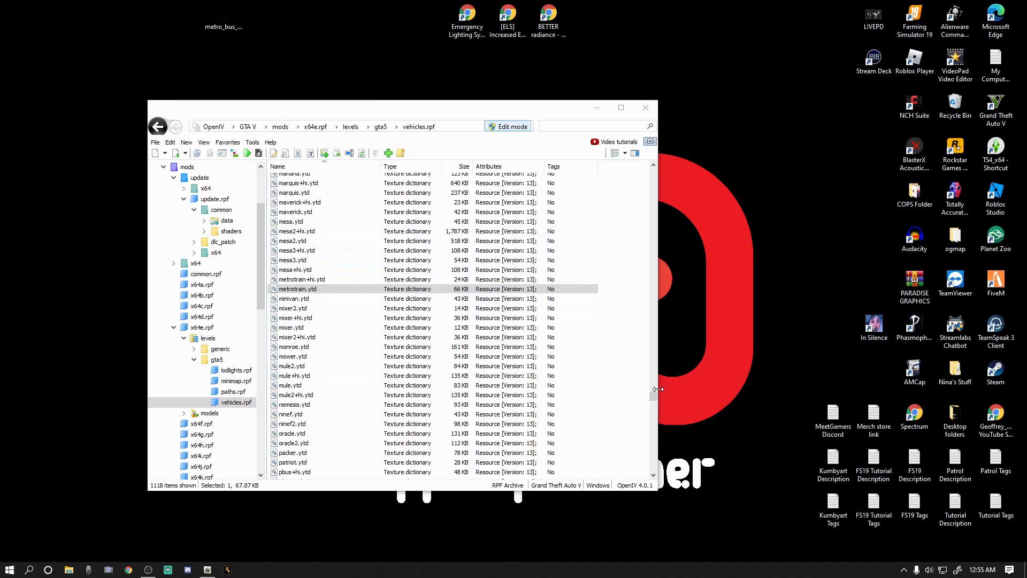
Move the metro_bus_ledsign image off the desktop into the Desktop folders folder.
drag(656, 395, 656, 394)
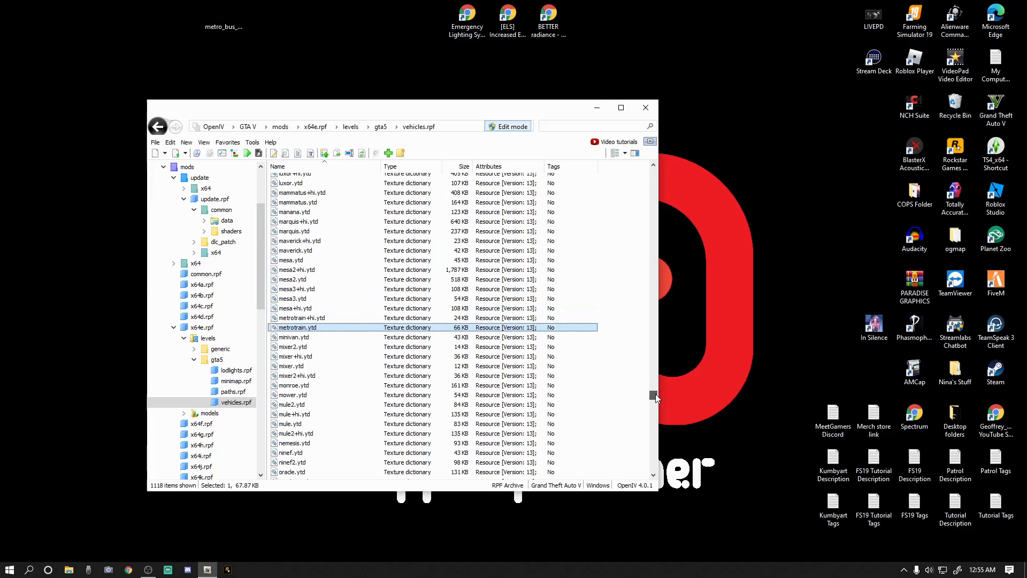
drag(656, 394, 649, 357)
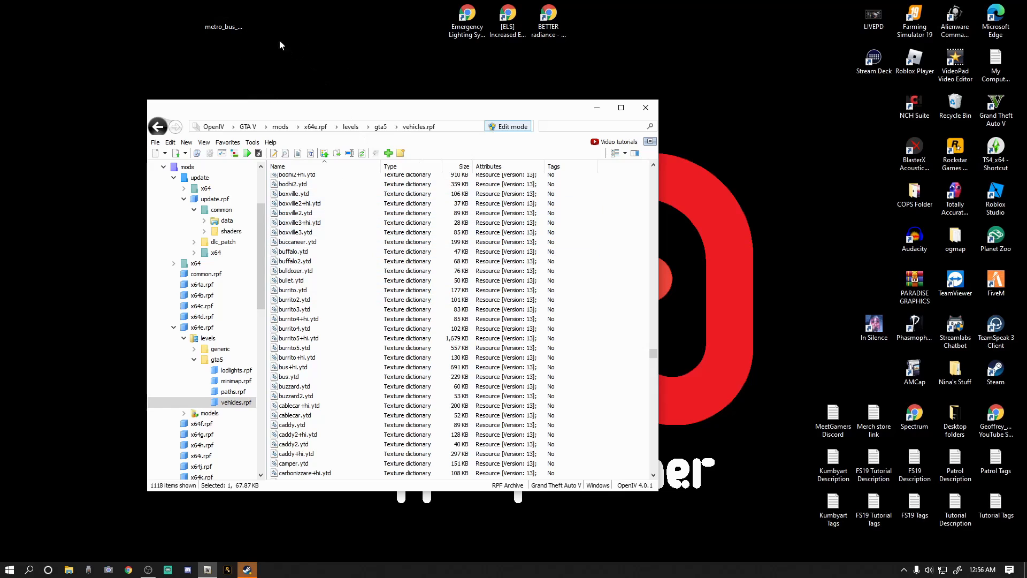
right_click(223, 18)
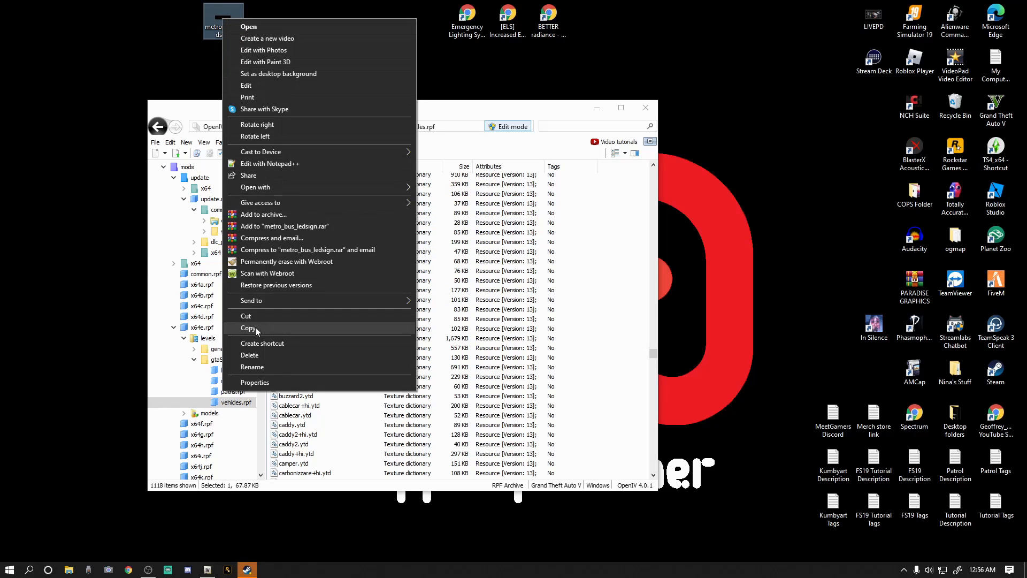
click(200, 38)
drag(223, 22, 953, 417)
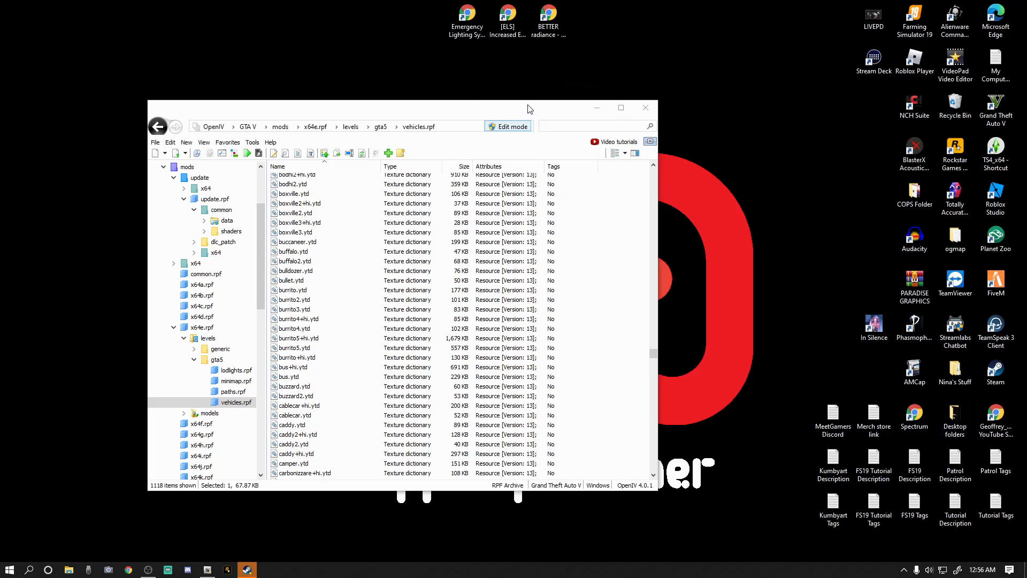
Turn off edit mode in OpenIV and close its window.
drag(486, 109, 424, 85)
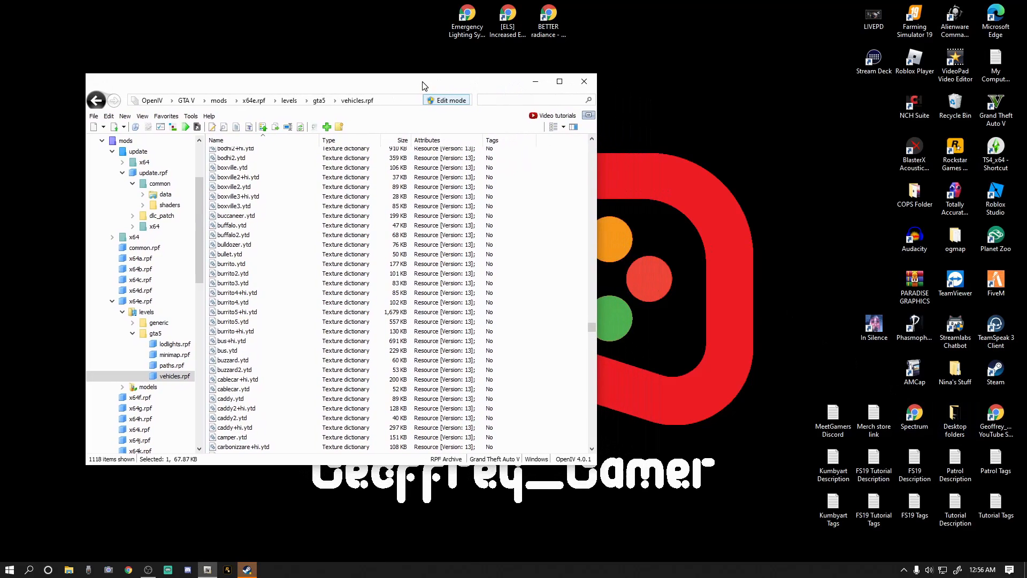
click(445, 102)
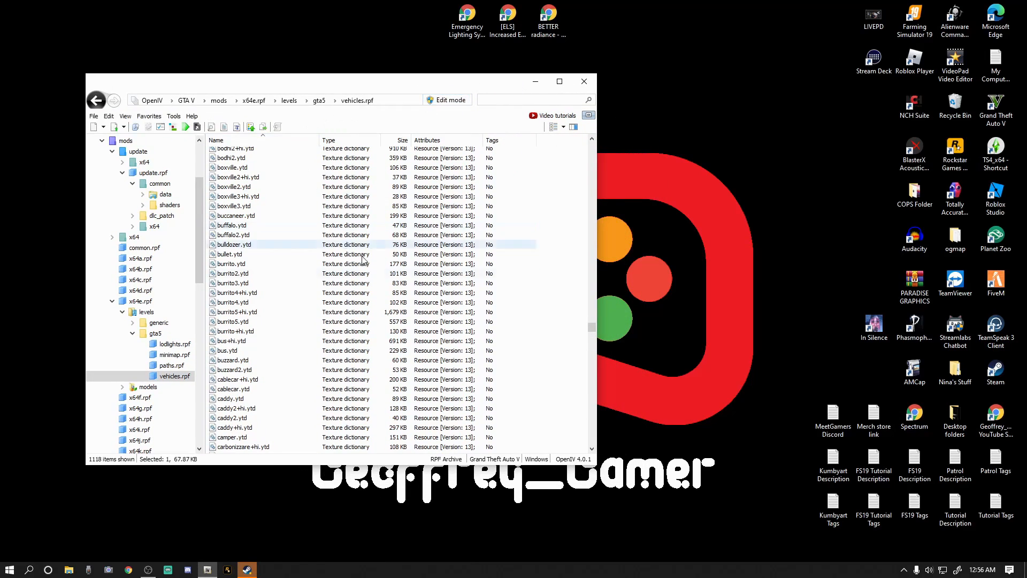
click(585, 82)
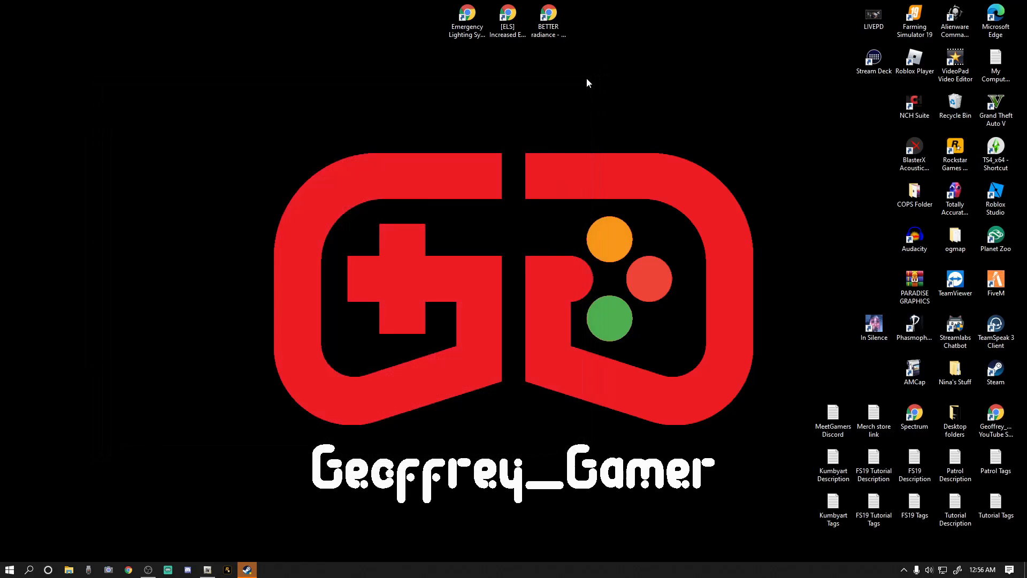